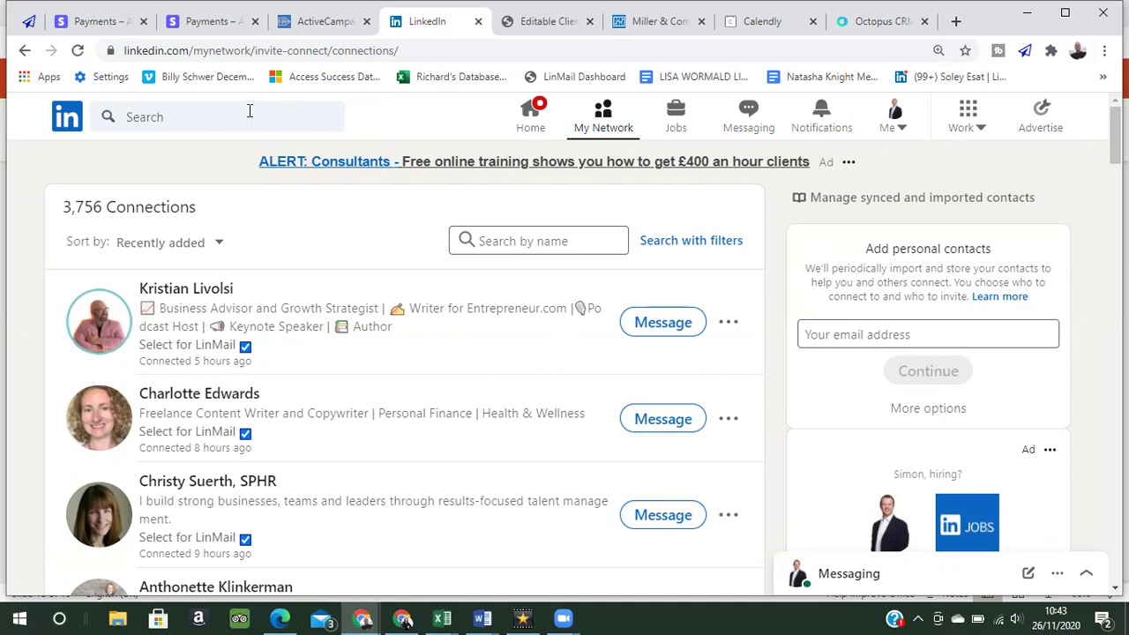
Search LinkedIn for 'People', correcting the 'Peaople' typo before running the search.
left_click(166, 117)
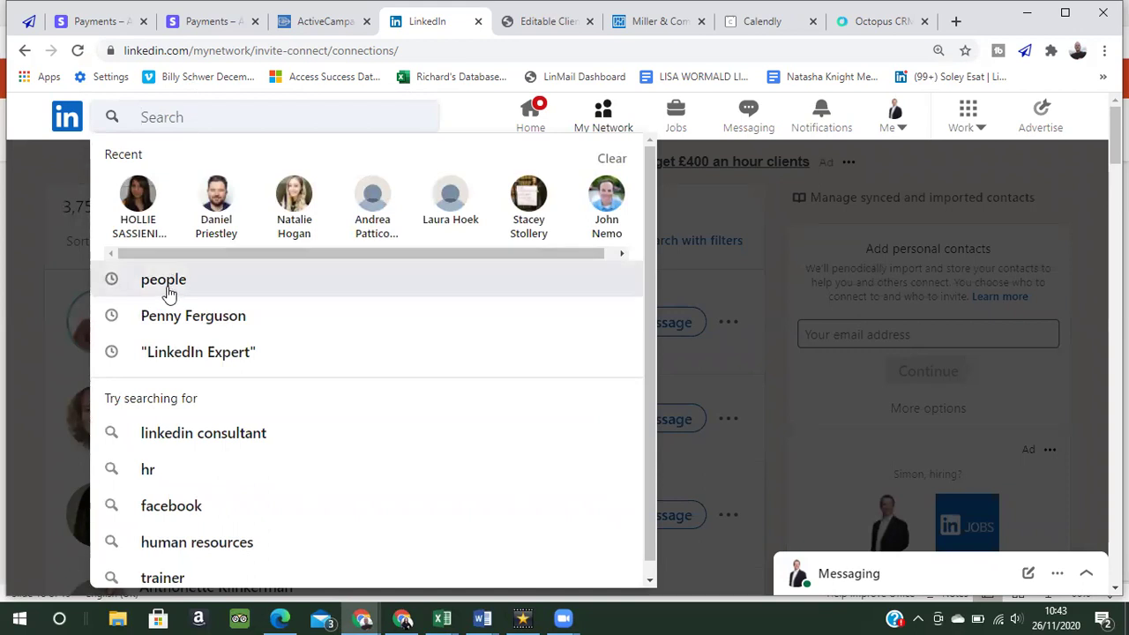
type("Peaople")
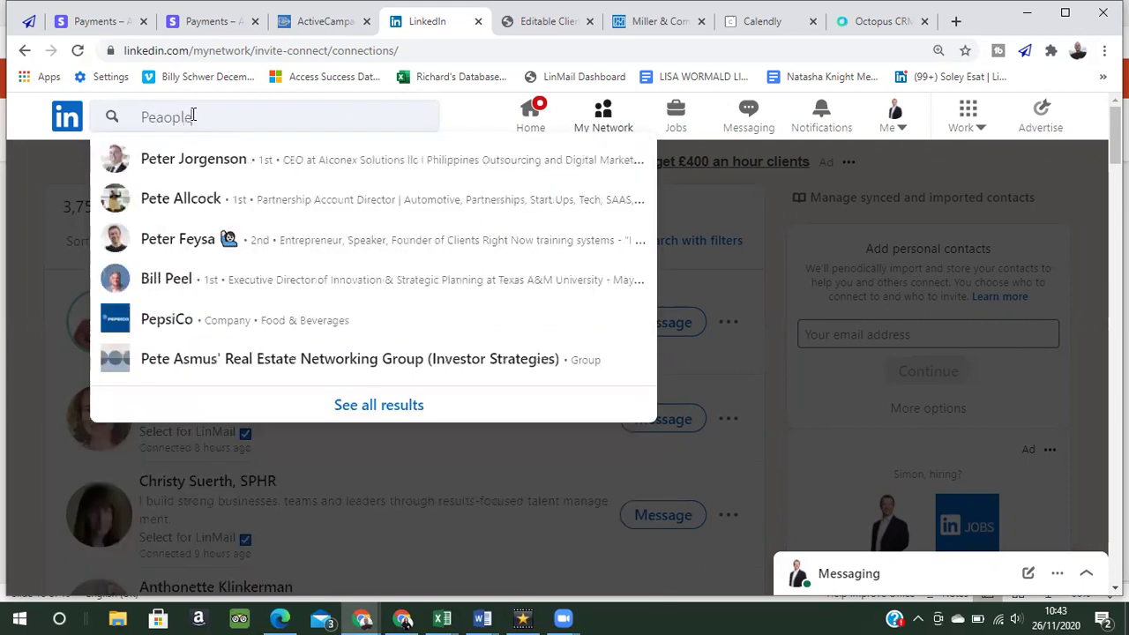
left_click(170, 117)
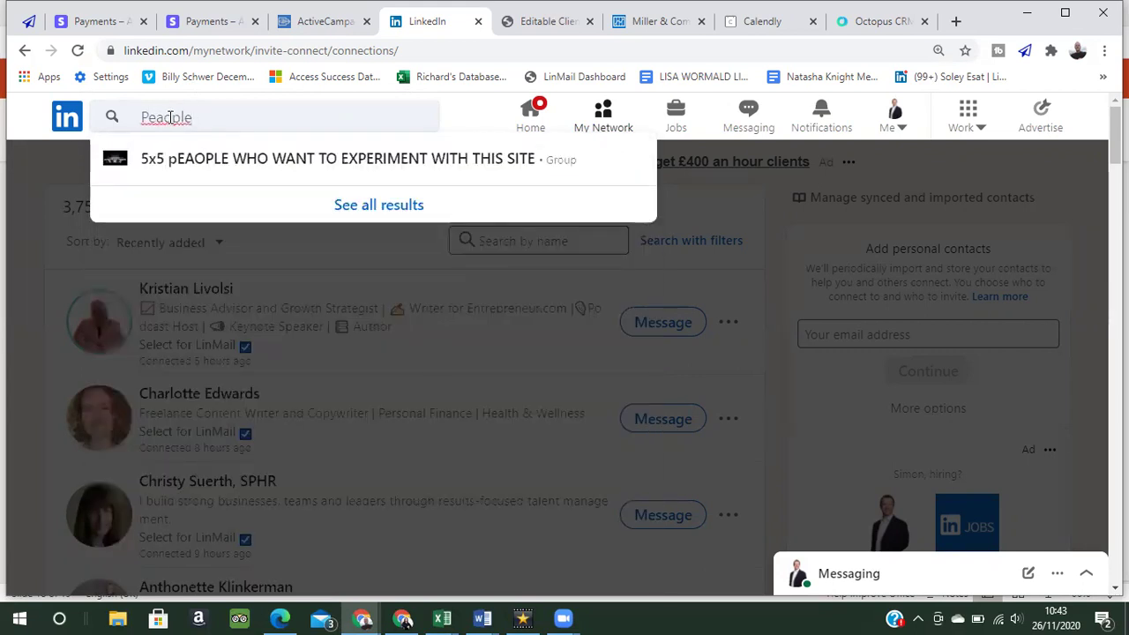
key("BackSpace")
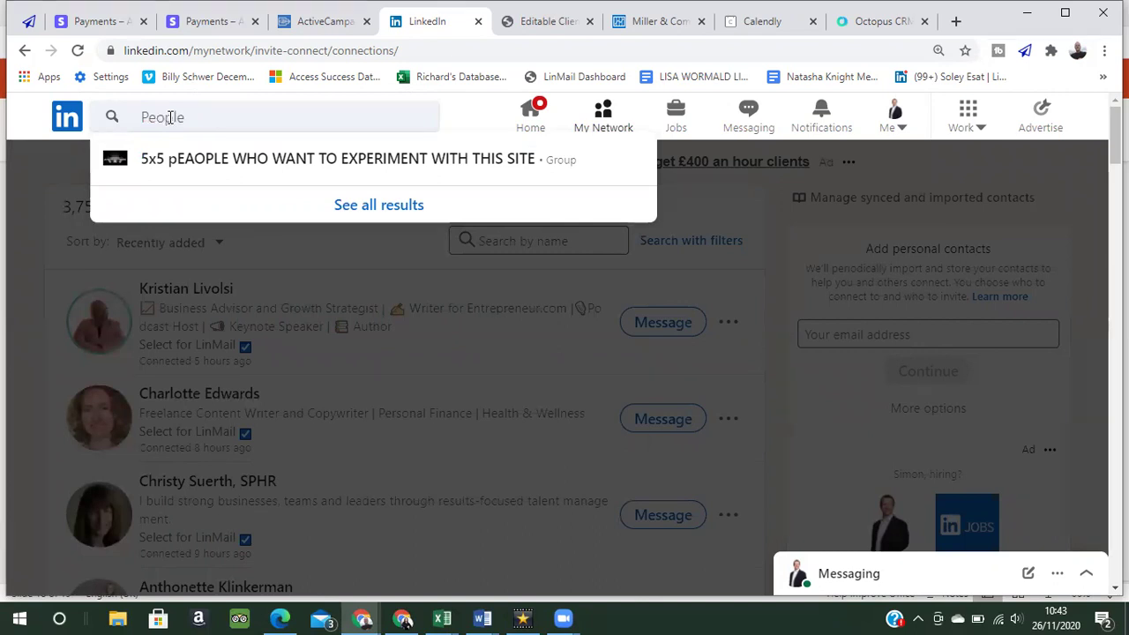
key("Return")
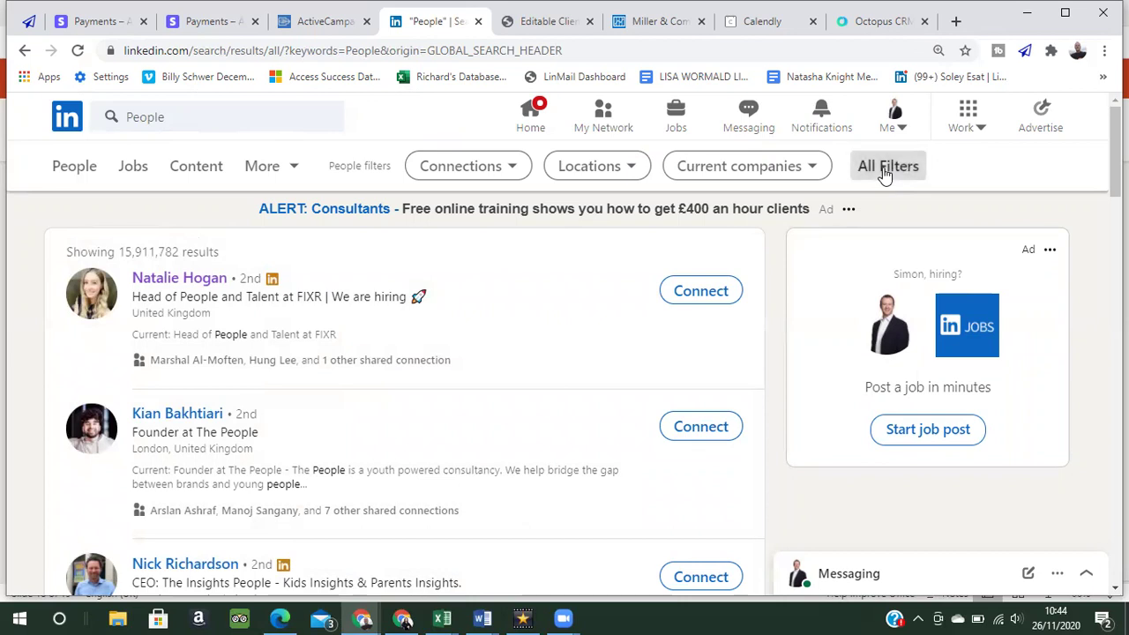
Open the All people filters panel over the People search results.
left_click(885, 174)
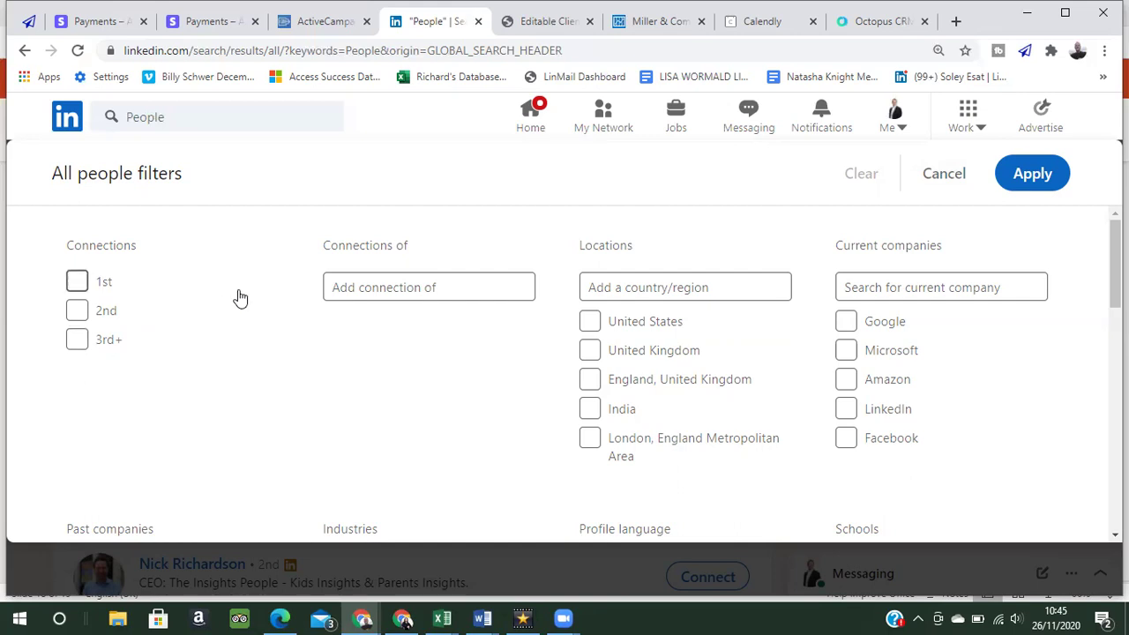
Filter to 2nd-degree connections located in the United Kingdom and United States.
left_click(77, 313)
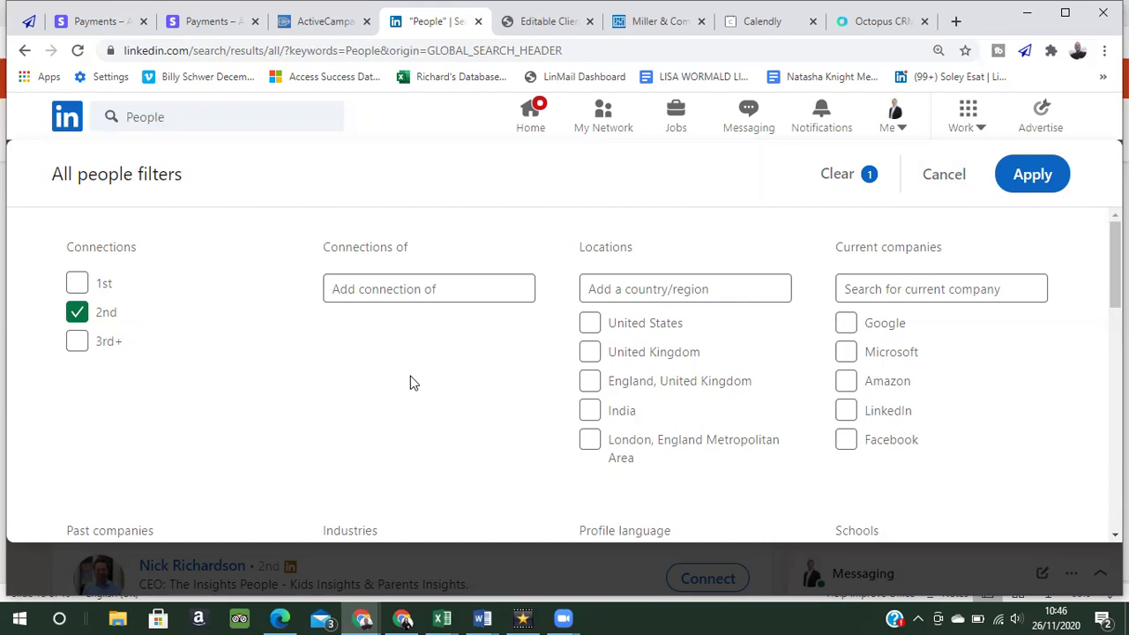
left_click(591, 353)
left_click(589, 323)
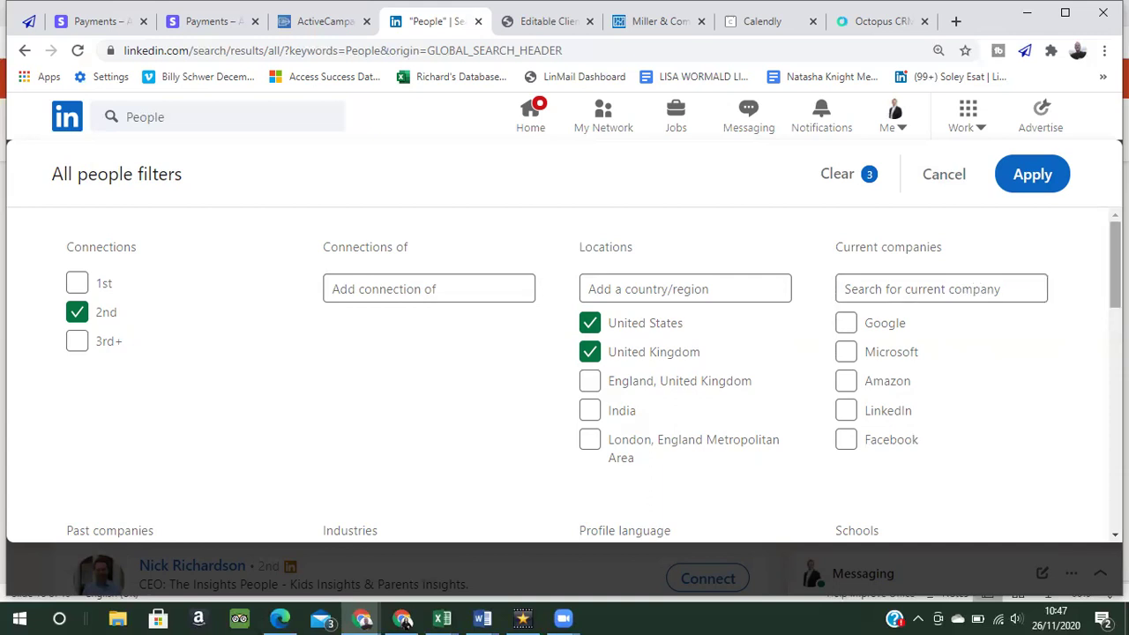
Add Professional Training & Coaching as an industry filter from the 'Pro' suggestions.
scroll(565, 379, "down", 3)
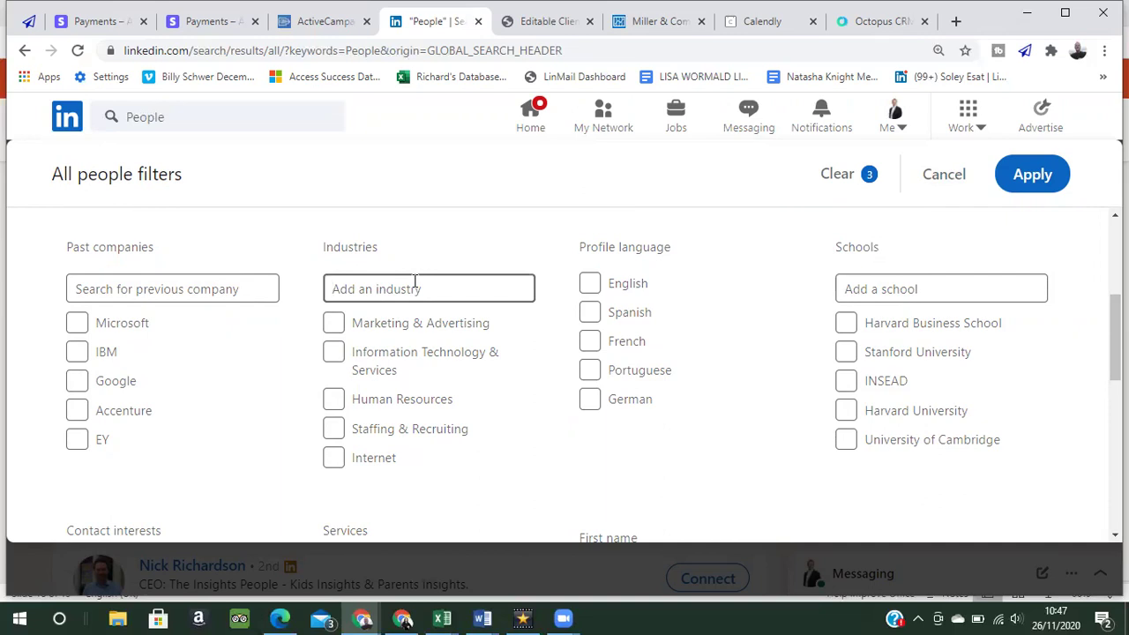
left_click(415, 281)
type("Pro")
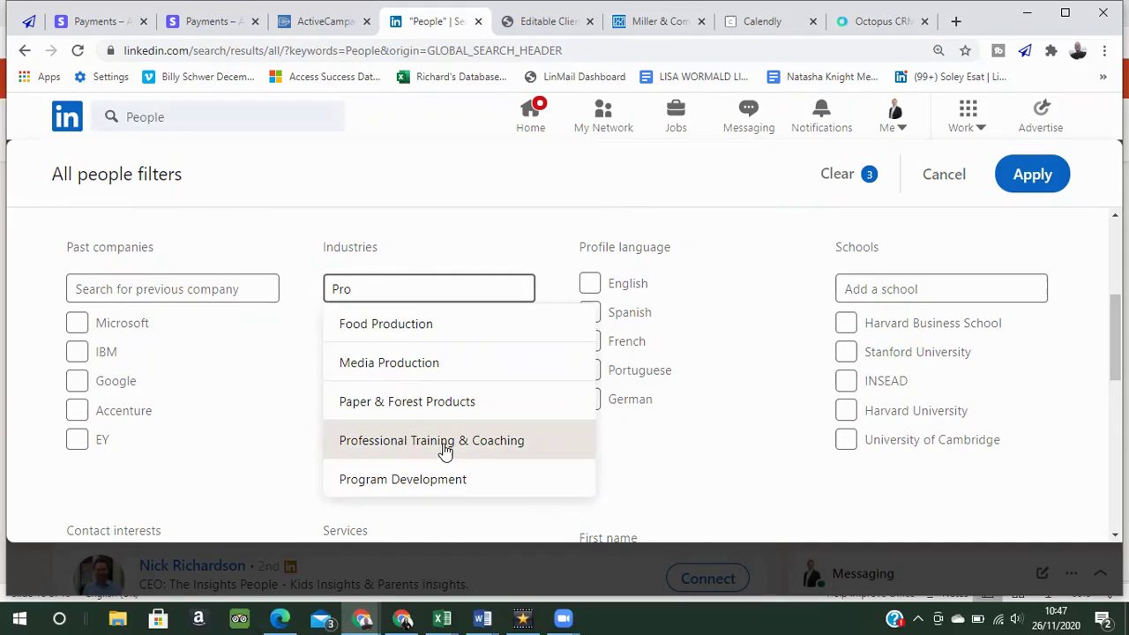
left_click(445, 441)
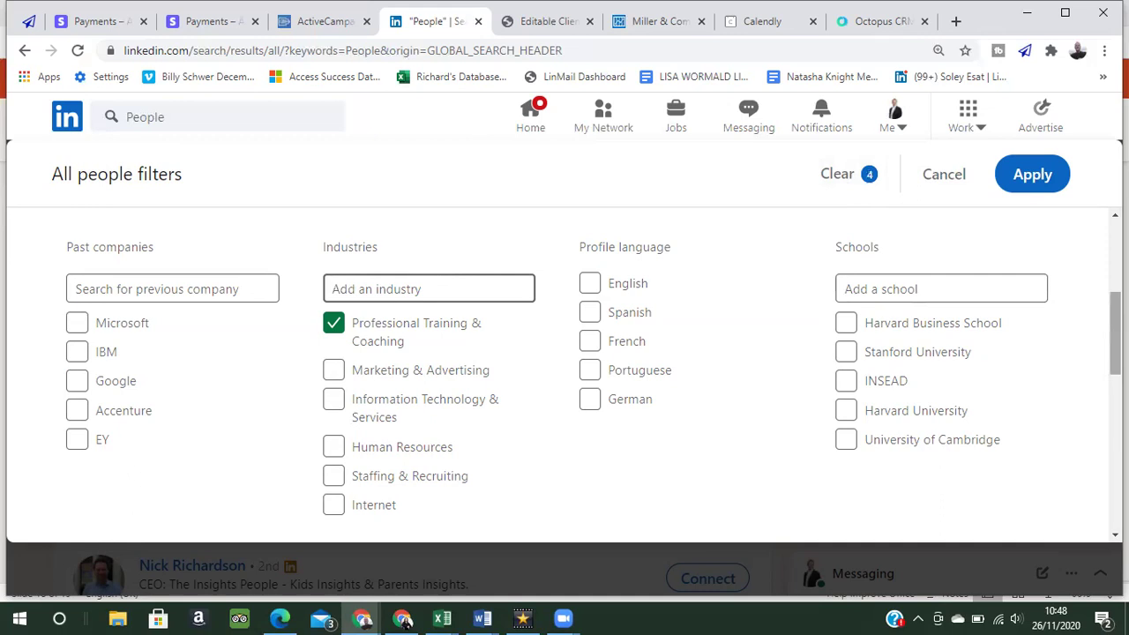
Set the Title filter to CEO in place of Managing Director.
scroll(618, 371, "down", 3)
scroll(594, 375, "down", 3)
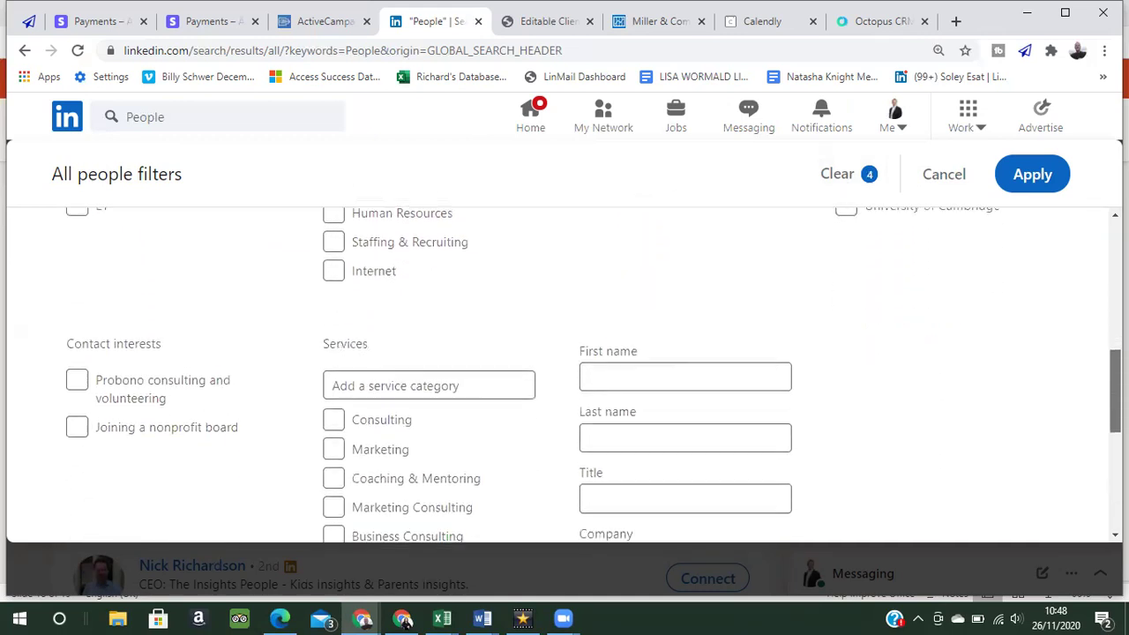
scroll(594, 375, "down", 1)
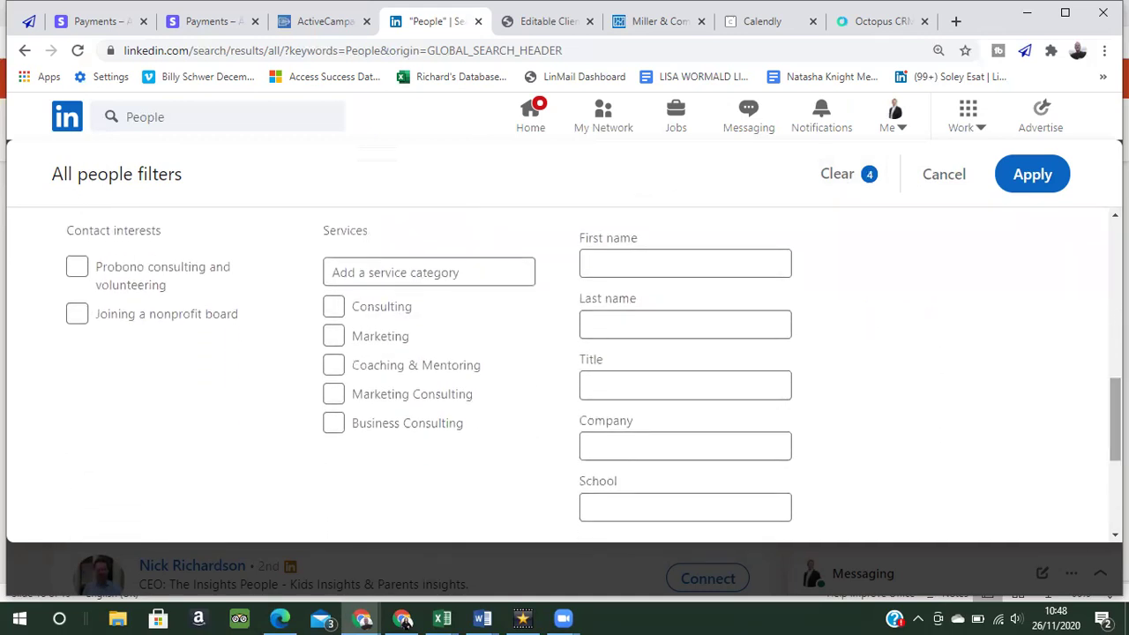
right_click(910, 168)
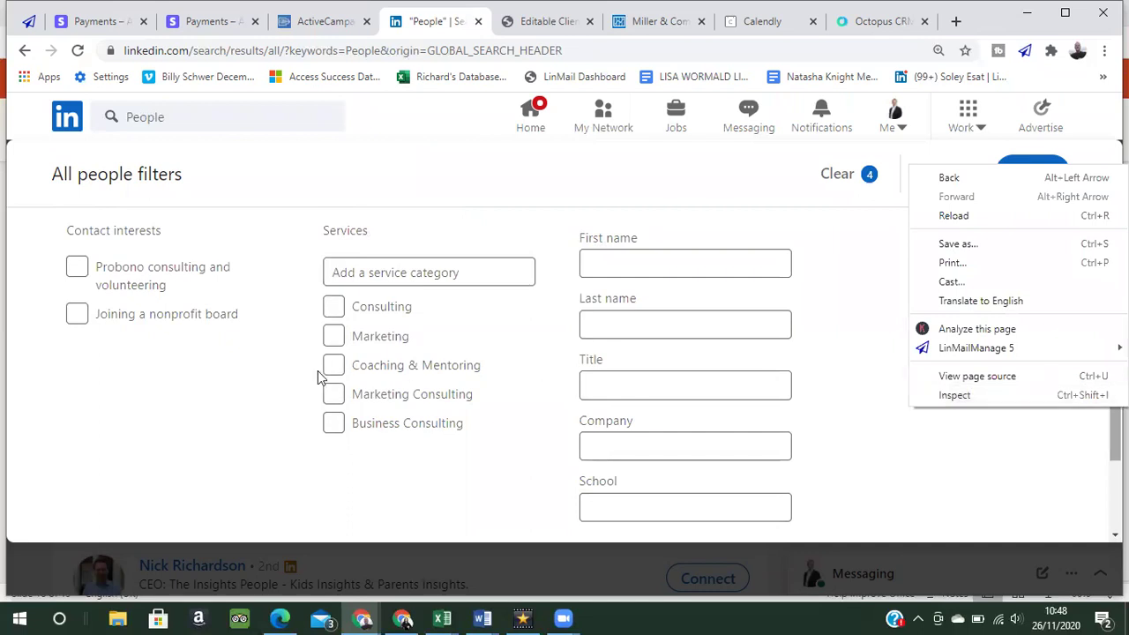
left_click(231, 387)
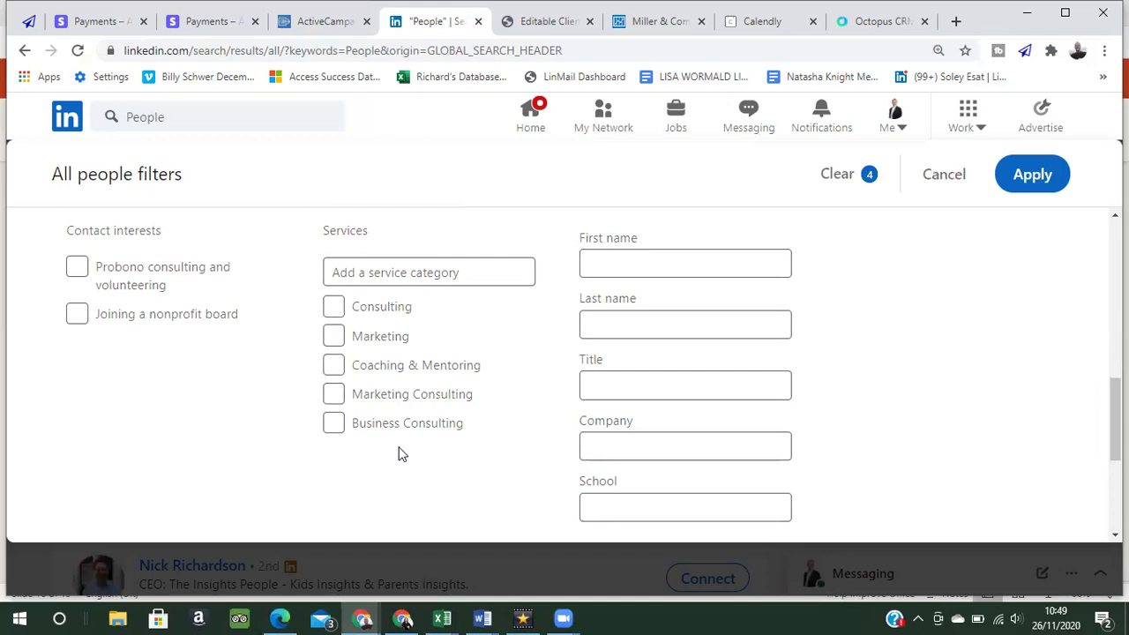
left_click(745, 267)
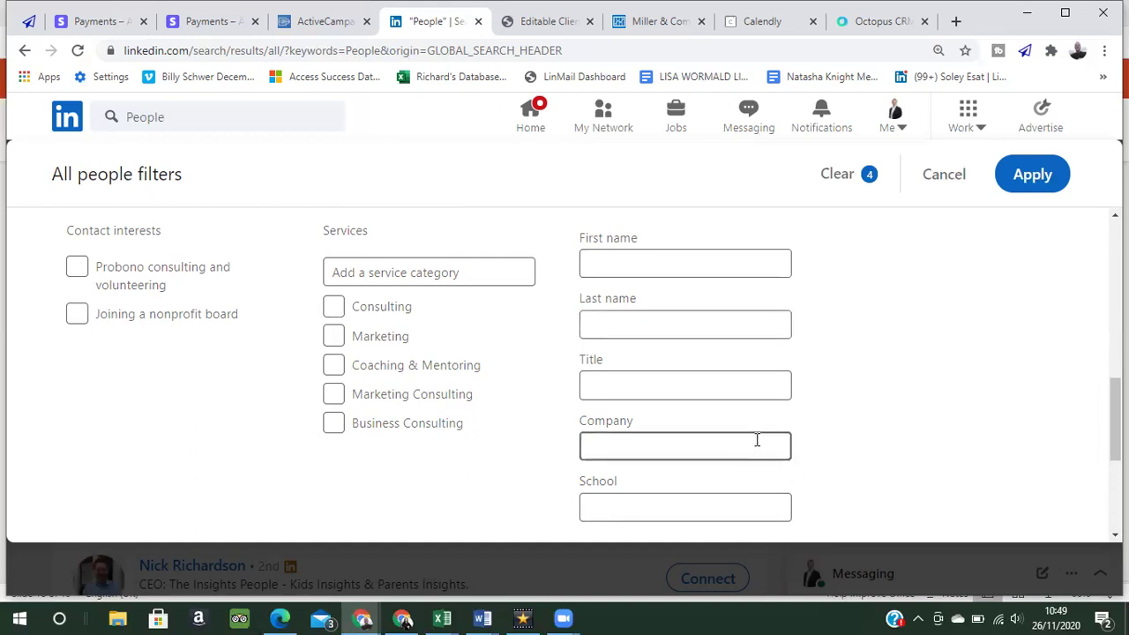
left_click(719, 384)
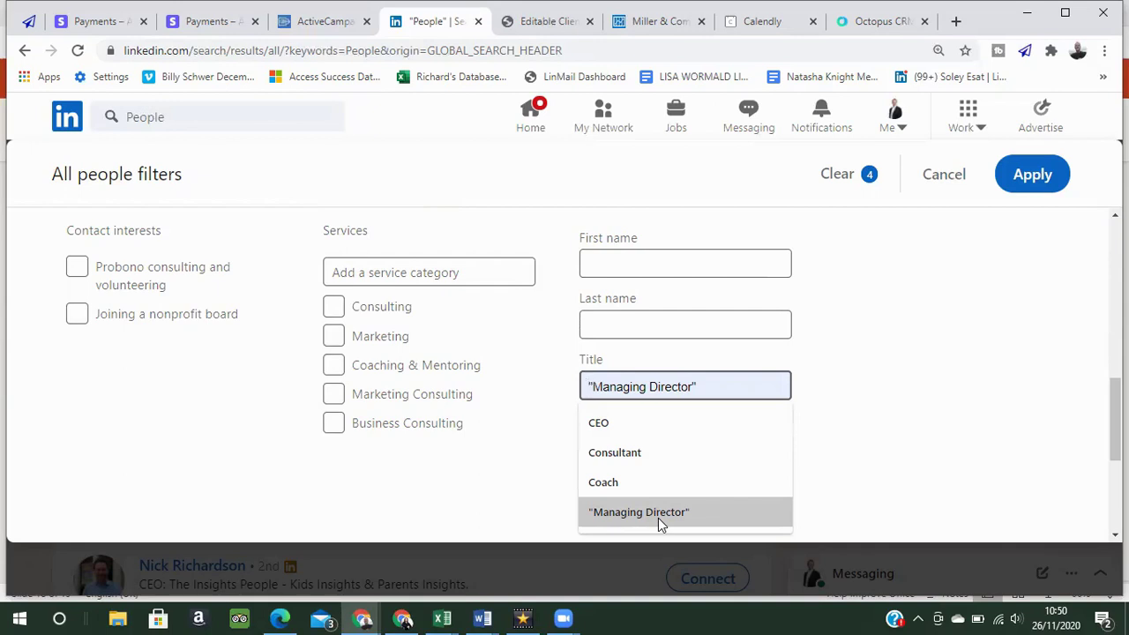
left_click(598, 424)
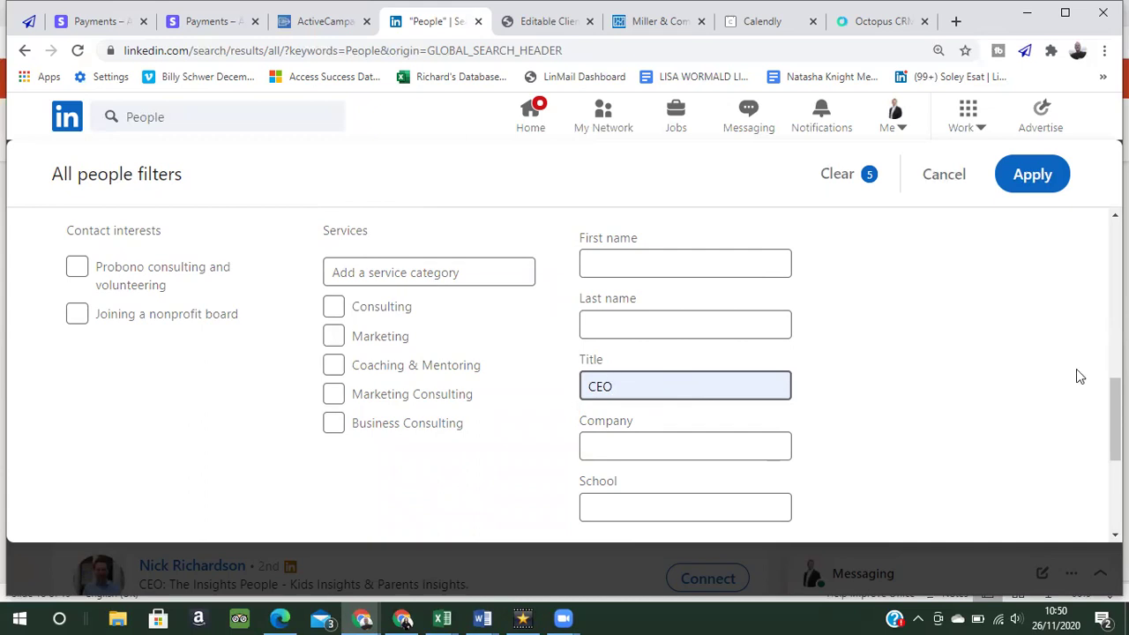
scroll(1115, 415, "up", 2)
scroll(594, 377, "up", 5)
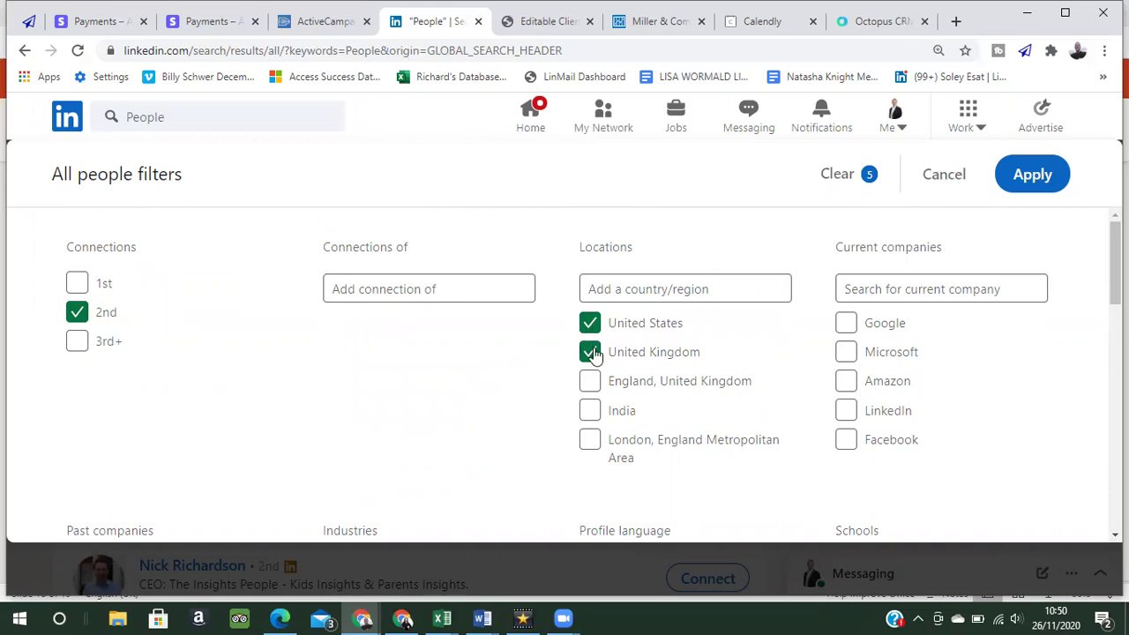
scroll(583, 379, "down", 3)
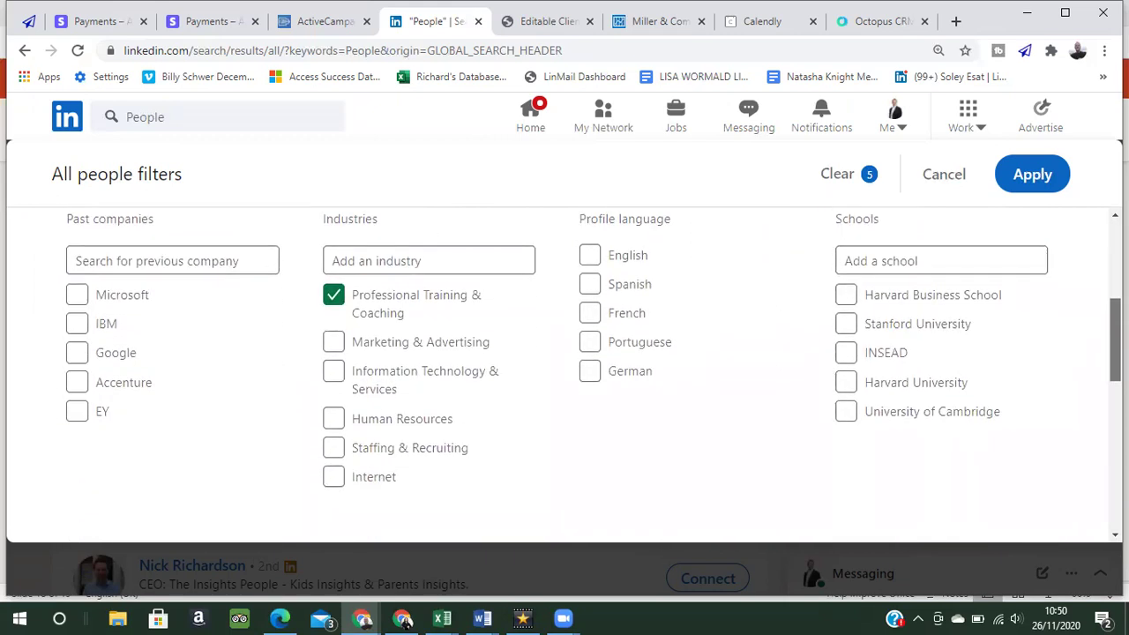
scroll(583, 379, "down", 5)
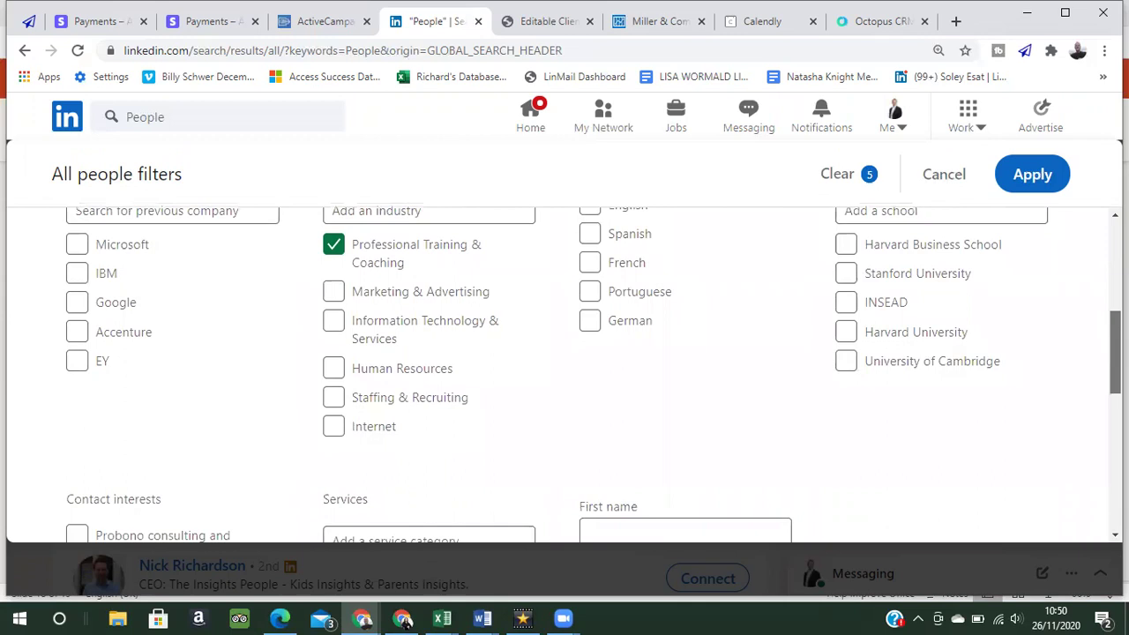
scroll(962, 373, "down", 1)
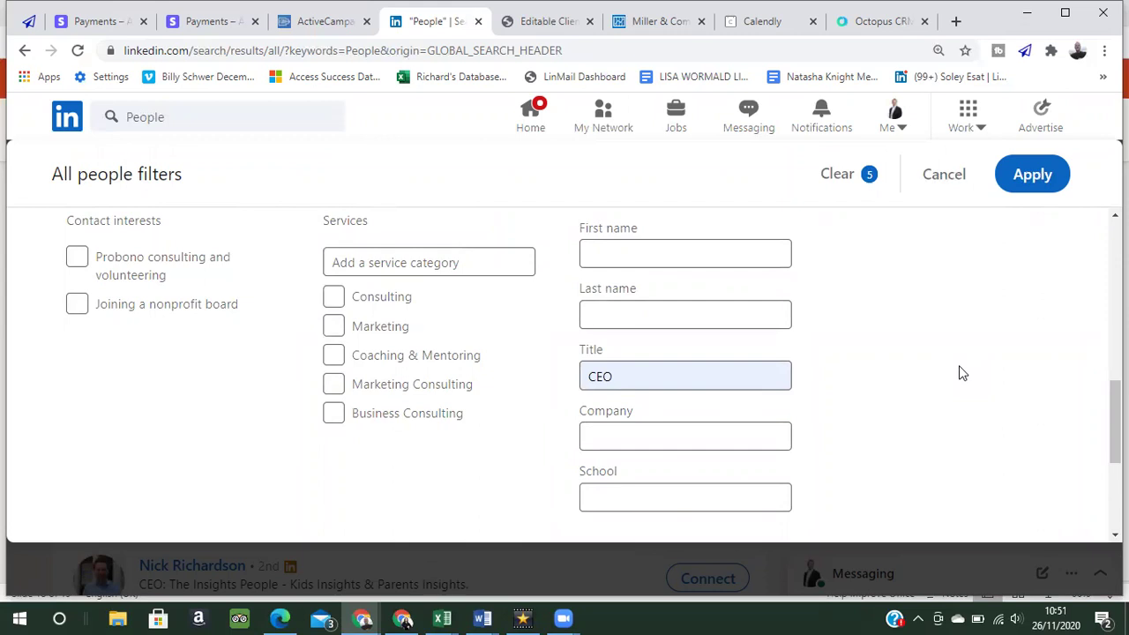
Apply the five people filters and scroll to the bottom of the first results page.
left_click(1034, 176)
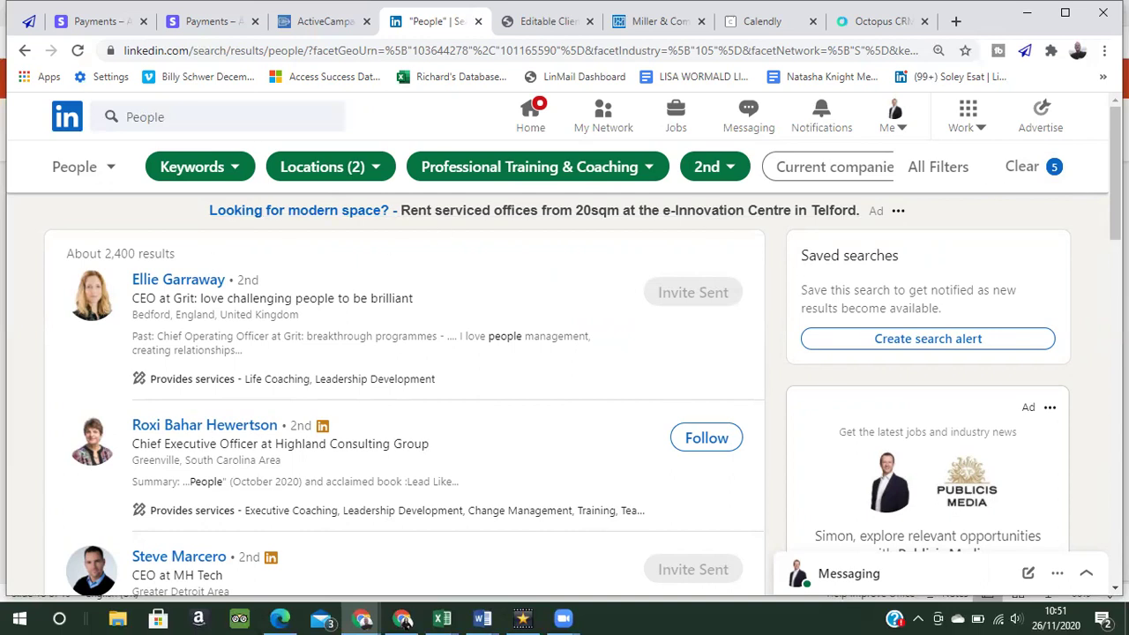
key("Down")
key("Down")
key("Down")
key("Down")
key("Down")
key("Down")
key("Down")
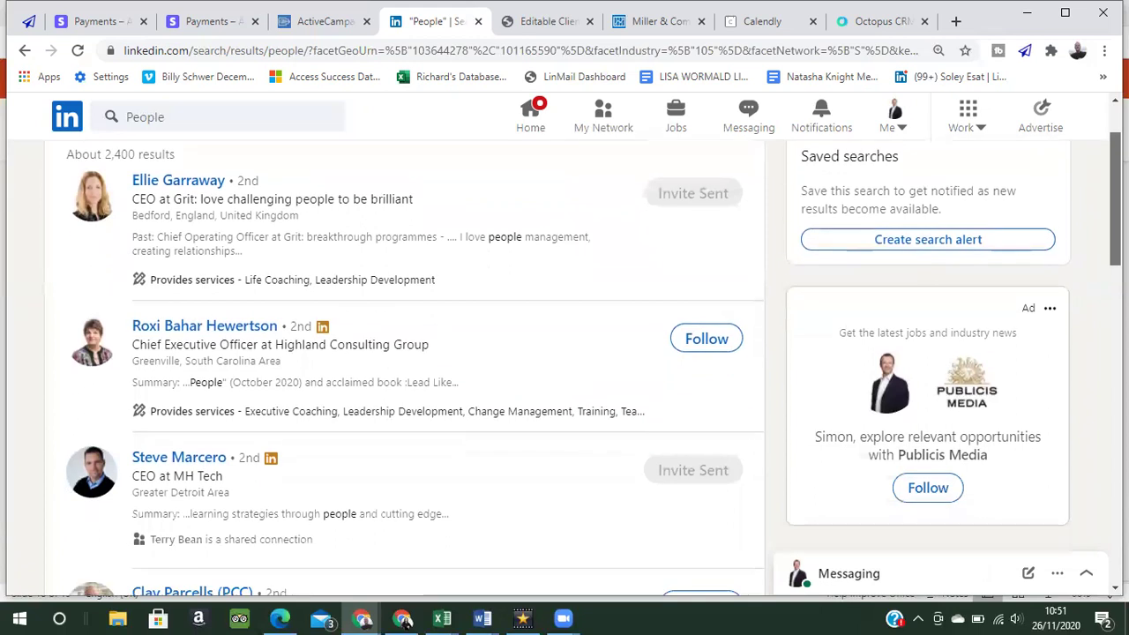
key("Down")
key("Down")
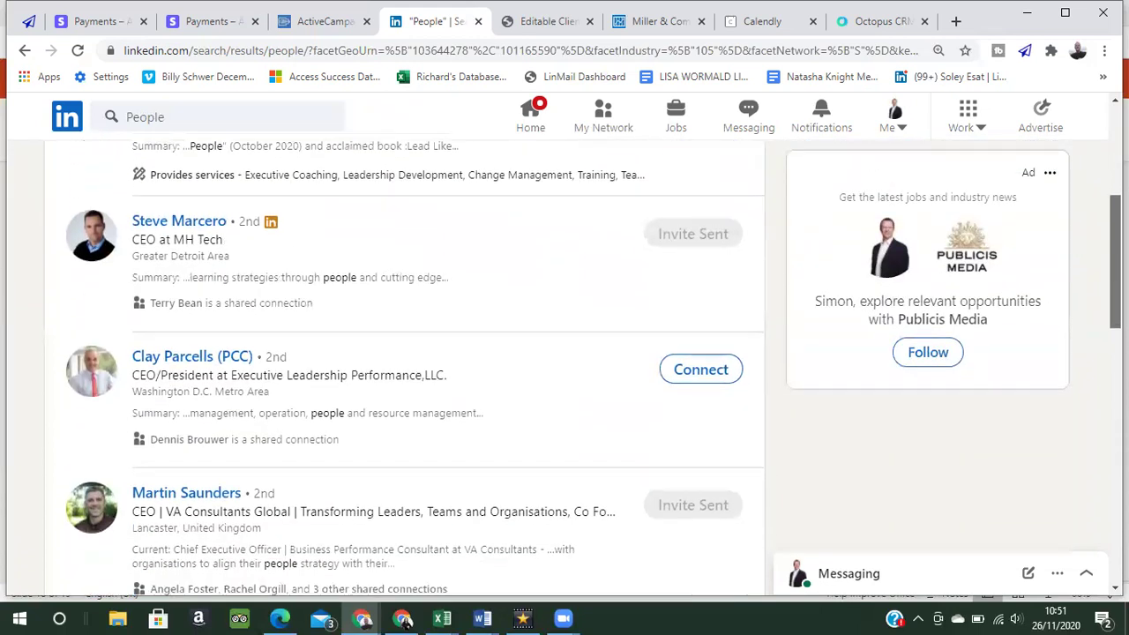
key("Down")
key("Down")
key("Down")
key("Down")
key("Down")
key("Down")
key("Down")
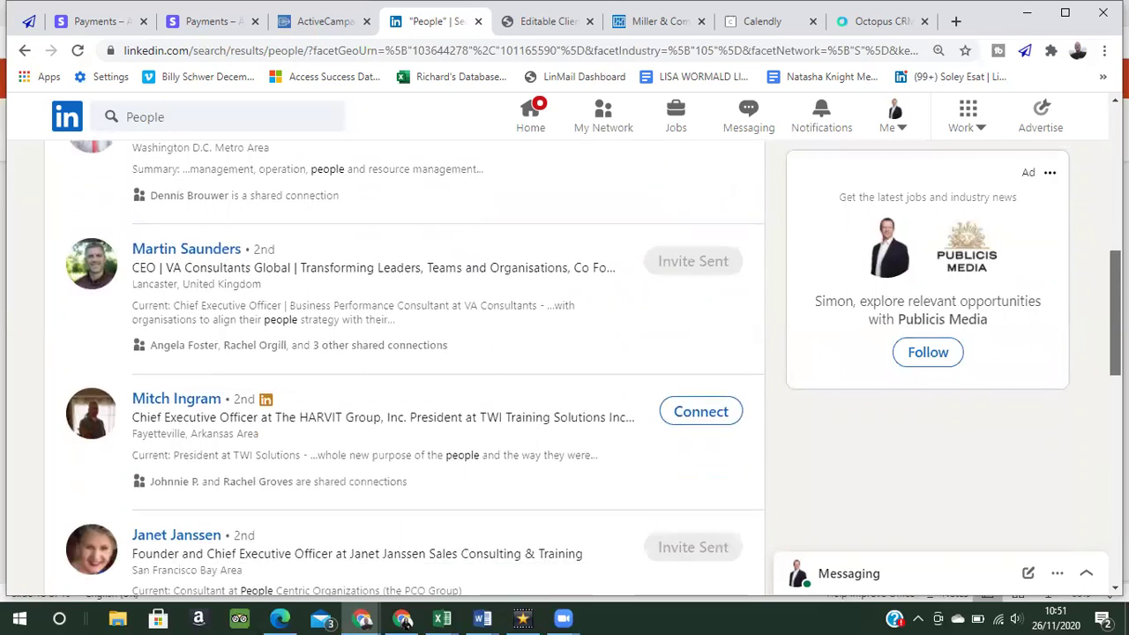
key("Down")
key("Down")
key("Down")
key("Down")
key("Down")
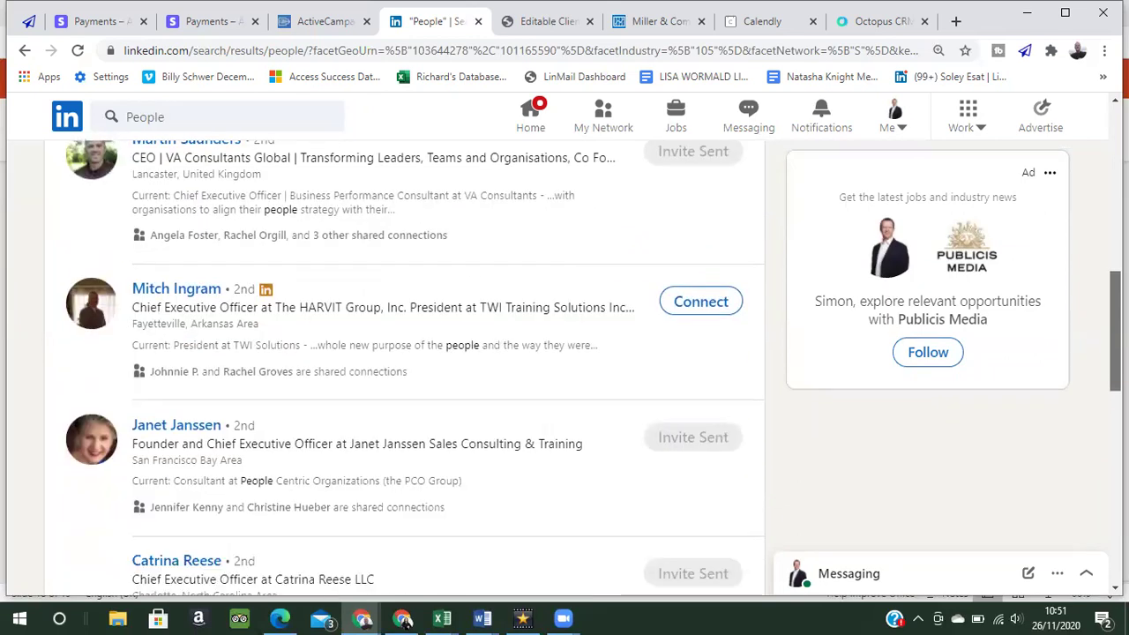
key("Up")
key("Up")
key("Up")
key("Up")
key("Down")
key("Down")
key("Down")
key("Down")
key("Down")
key("Down")
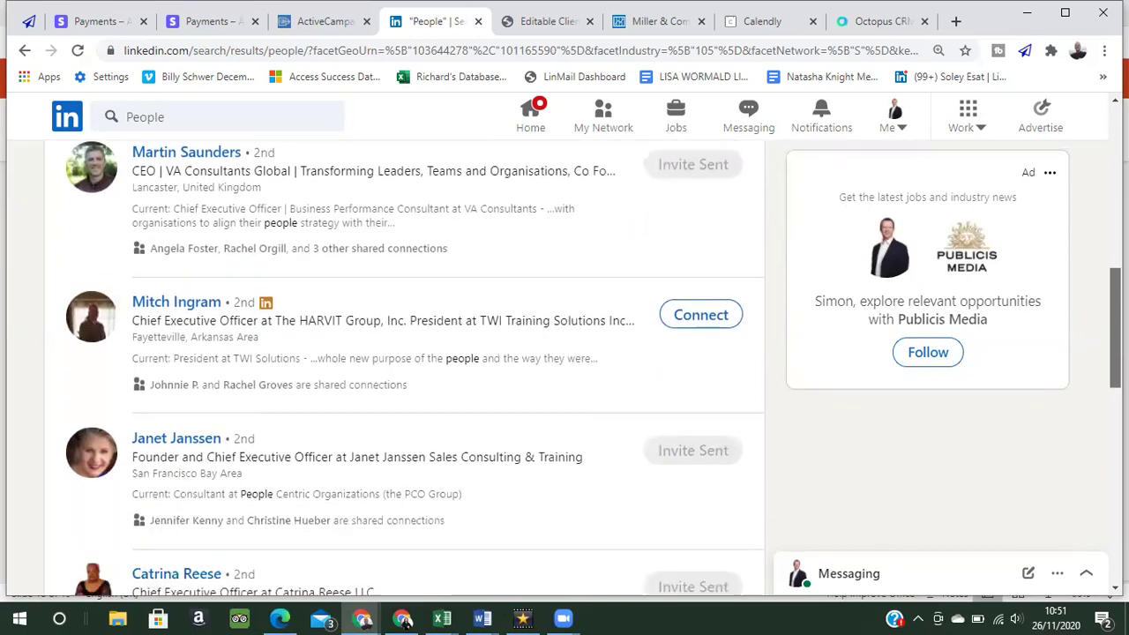
key("Down")
key("Down")
key("Down")
key("Down")
key("Down")
key("Down")
key("Down")
key("Down")
key("Down")
key("Down")
key("Down")
key("Down")
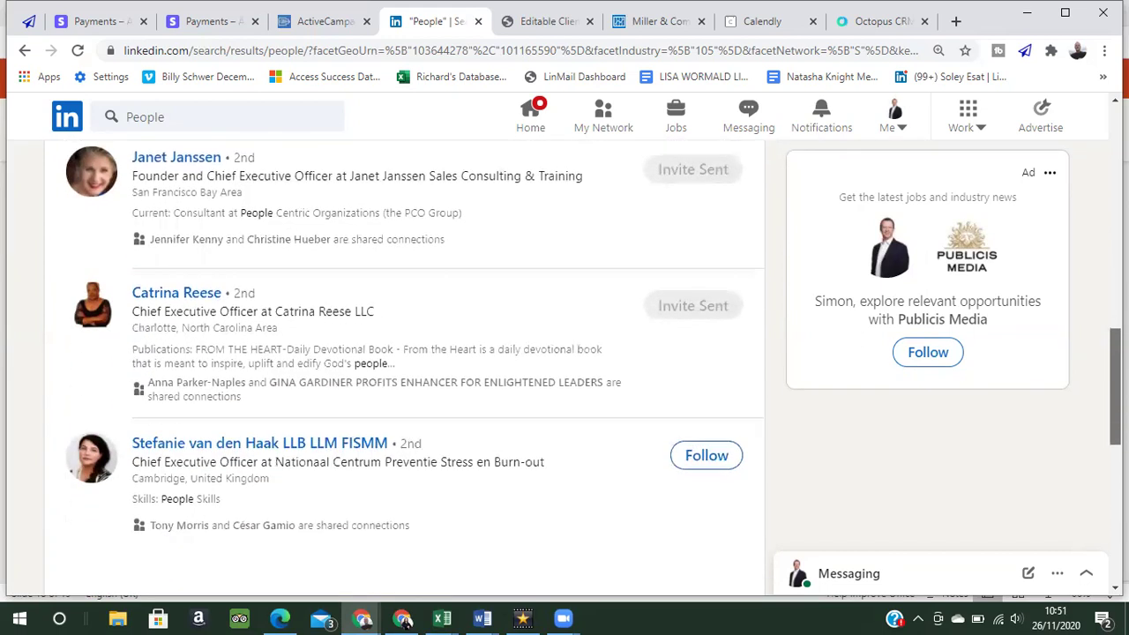
key("Down")
key("Down")
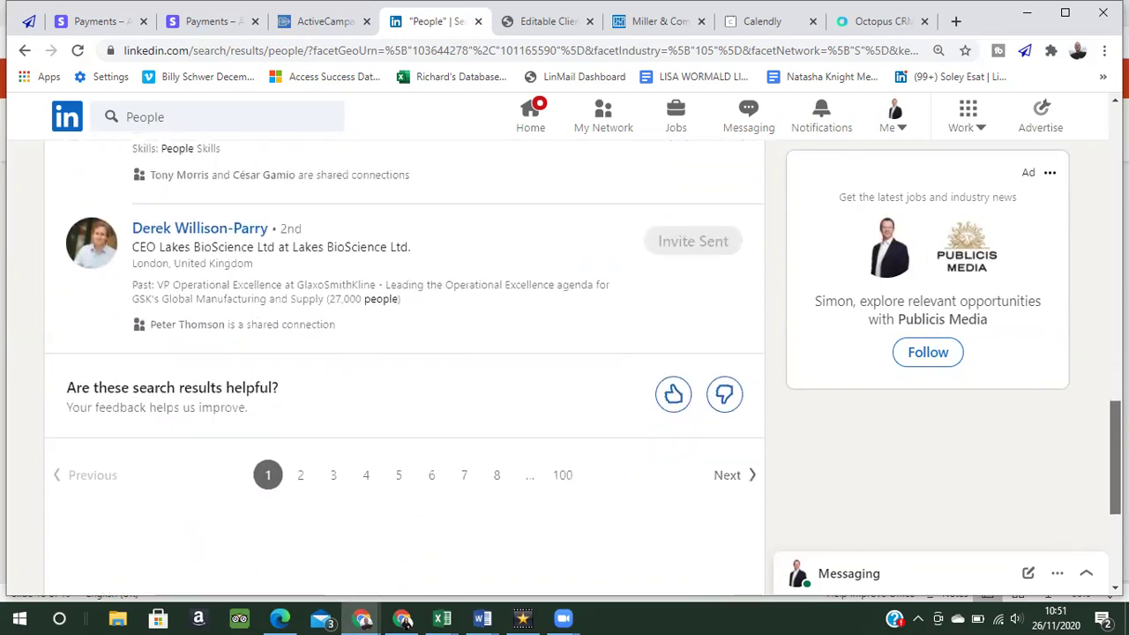
Jump to results page 5, then page 8, and return to the top of the list.
left_click(399, 474)
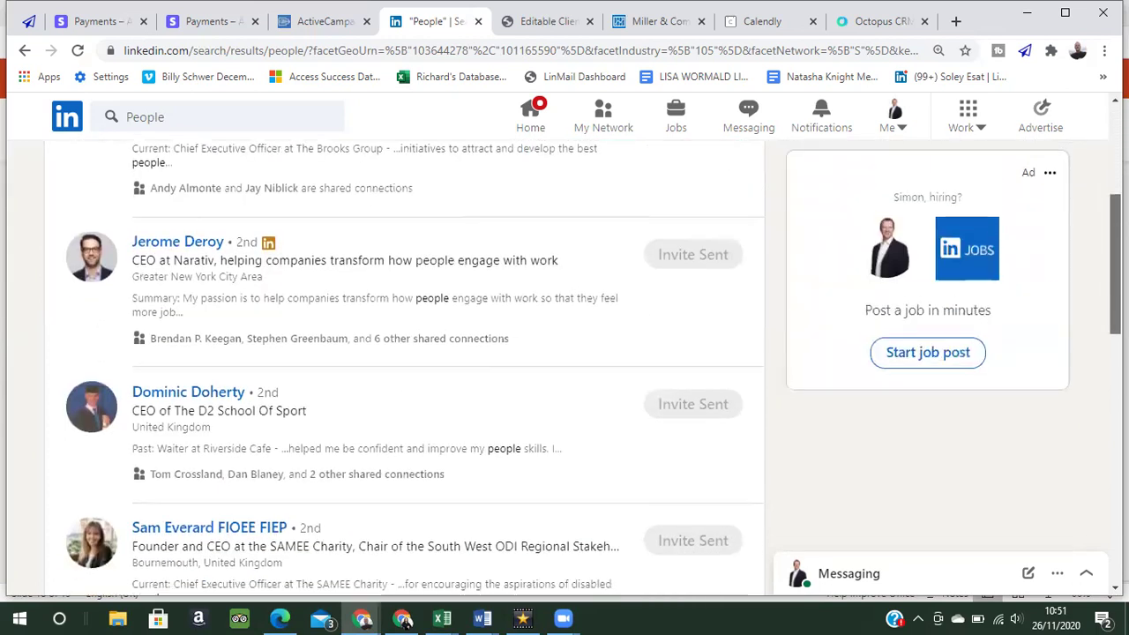
scroll(1094, 497, "down", 10)
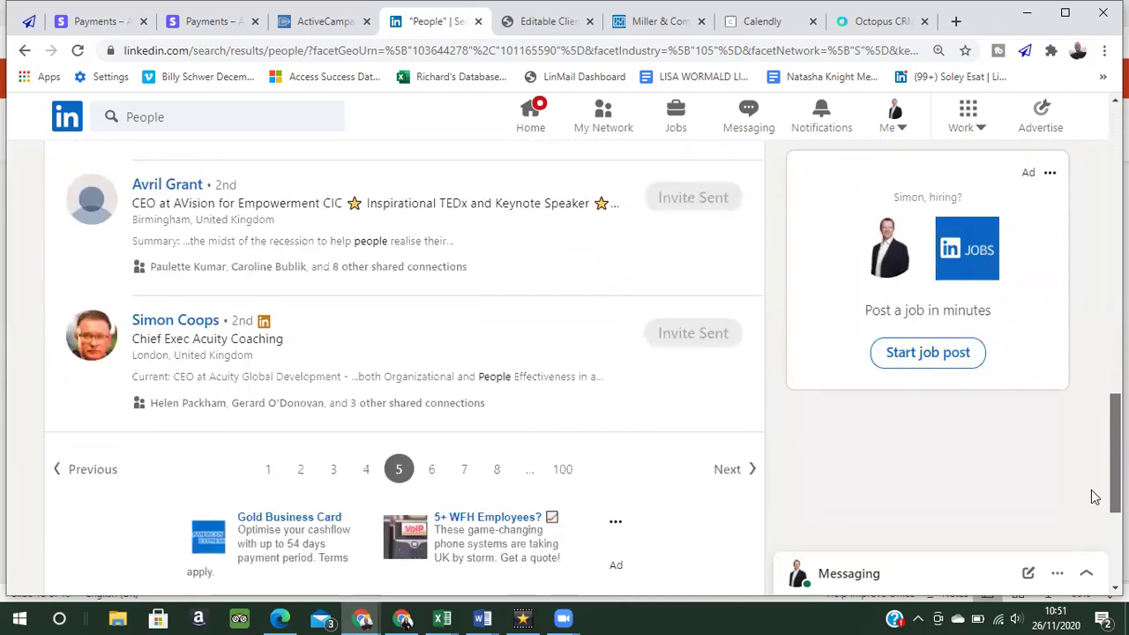
left_click(497, 471)
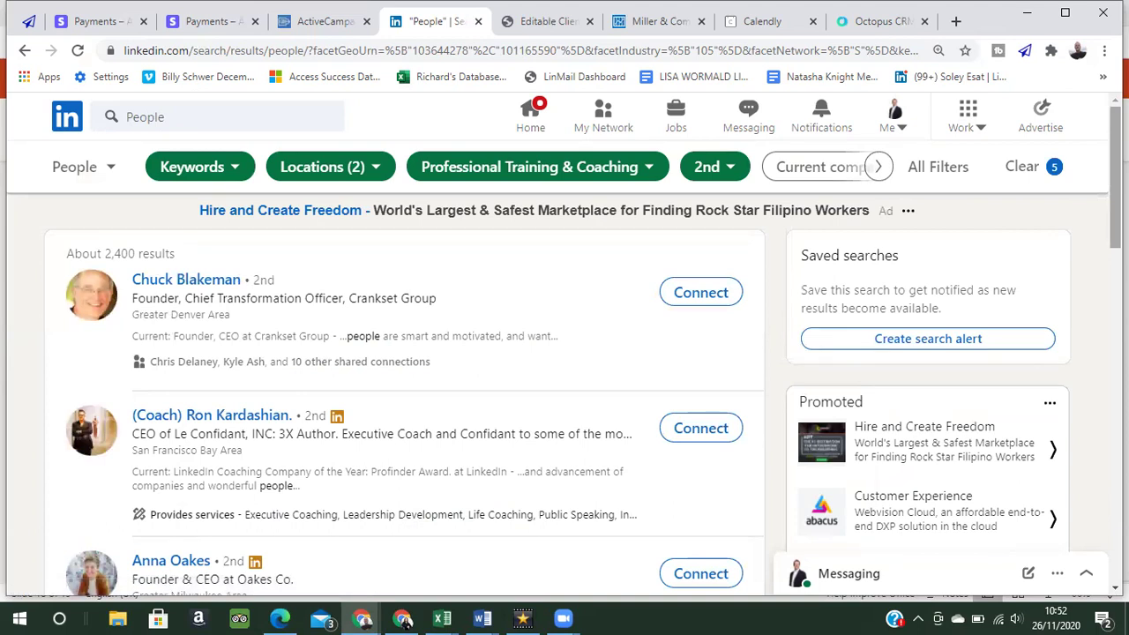
scroll(565, 353, "down", 2)
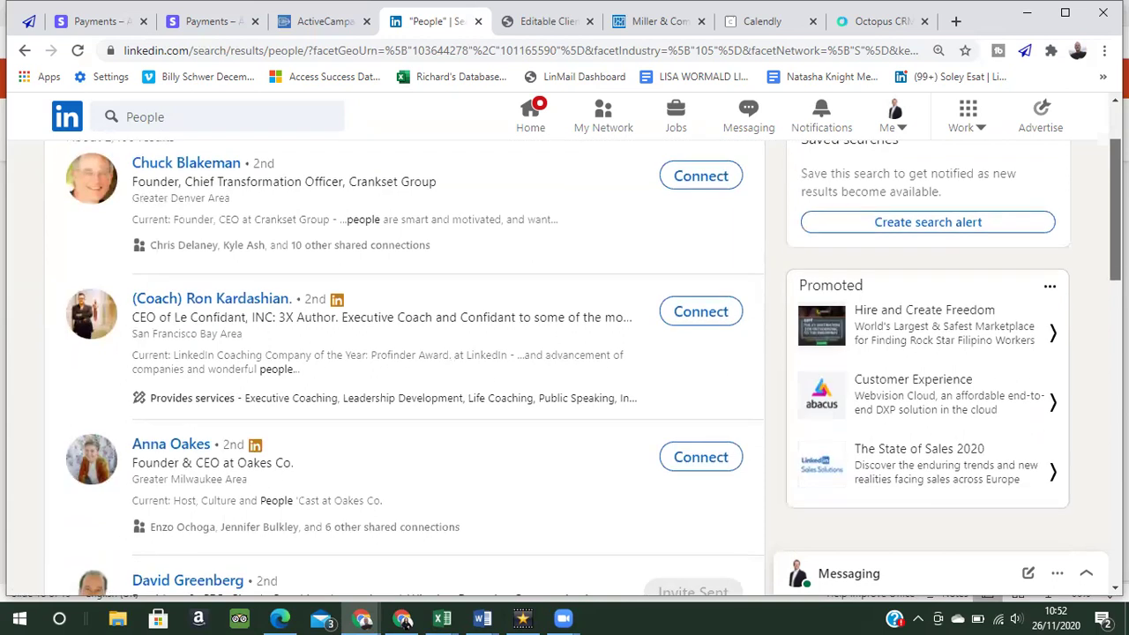
scroll(406, 353, "down", 2)
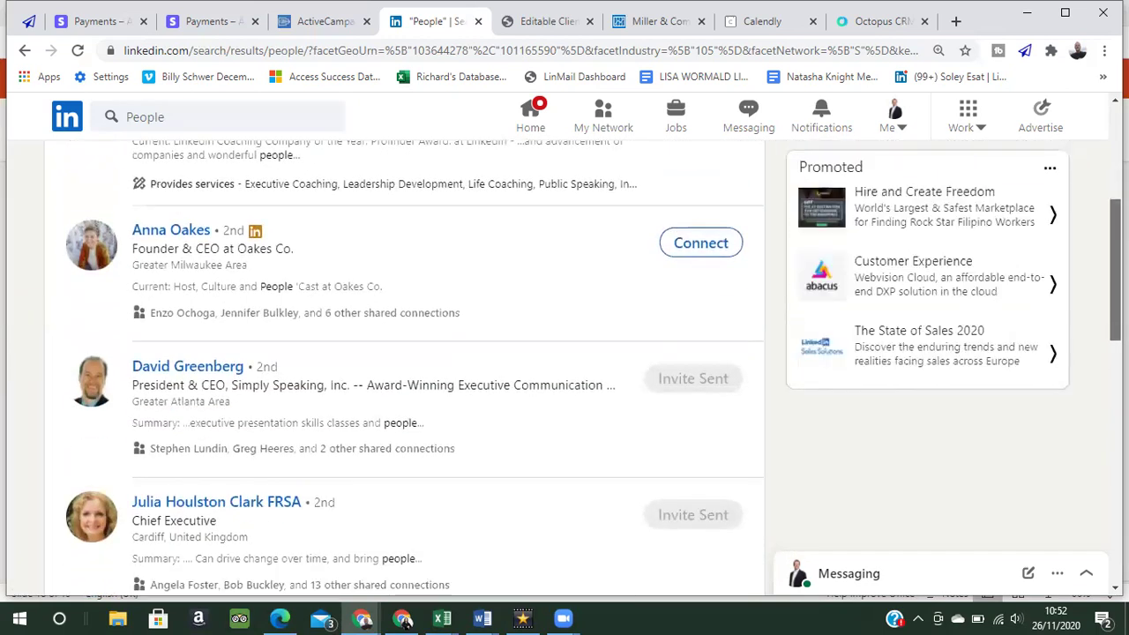
scroll(406, 353, "up", 3)
scroll(643, 445, "up", 2)
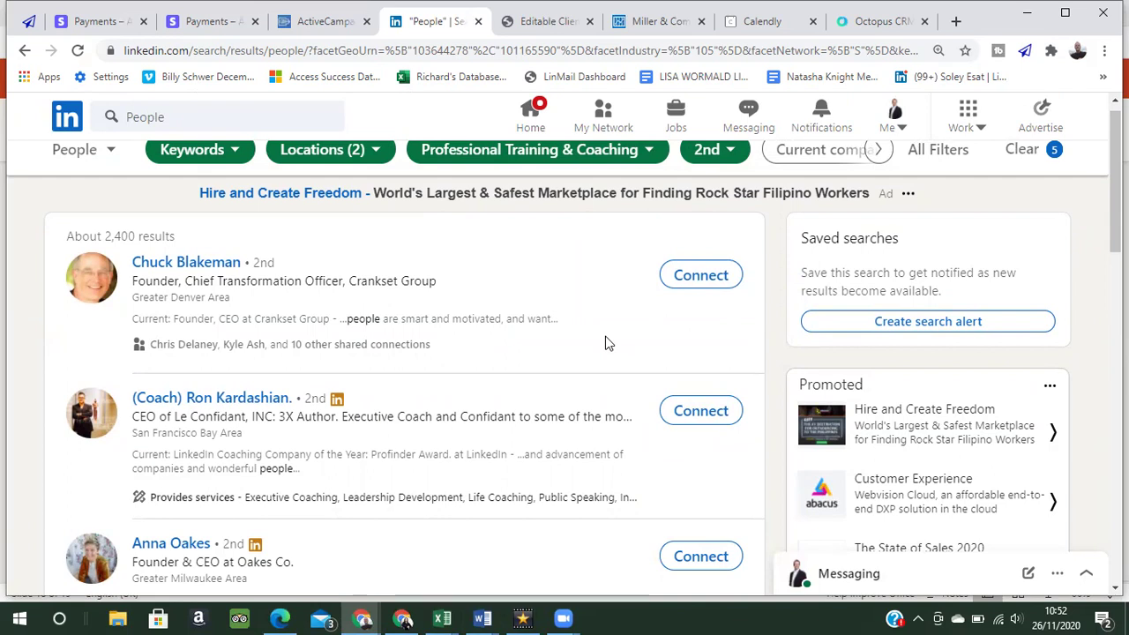
Copy the connection note from the DFY Message Sequence Word document and return to LinkedIn.
key("alt+Tab")
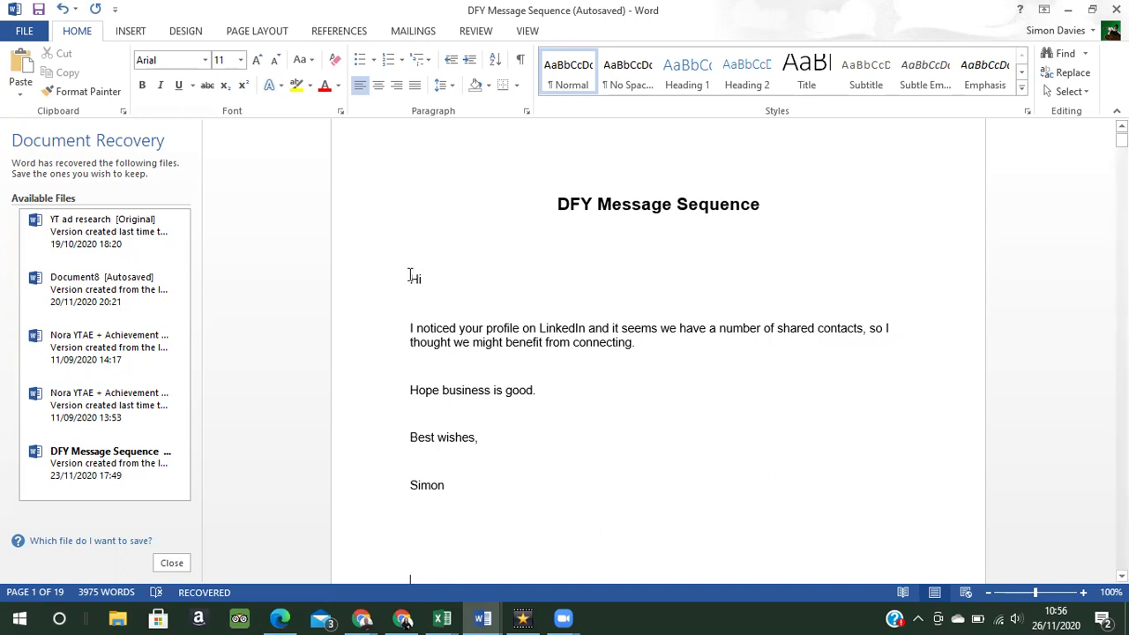
left_click_drag(411, 279, 459, 486)
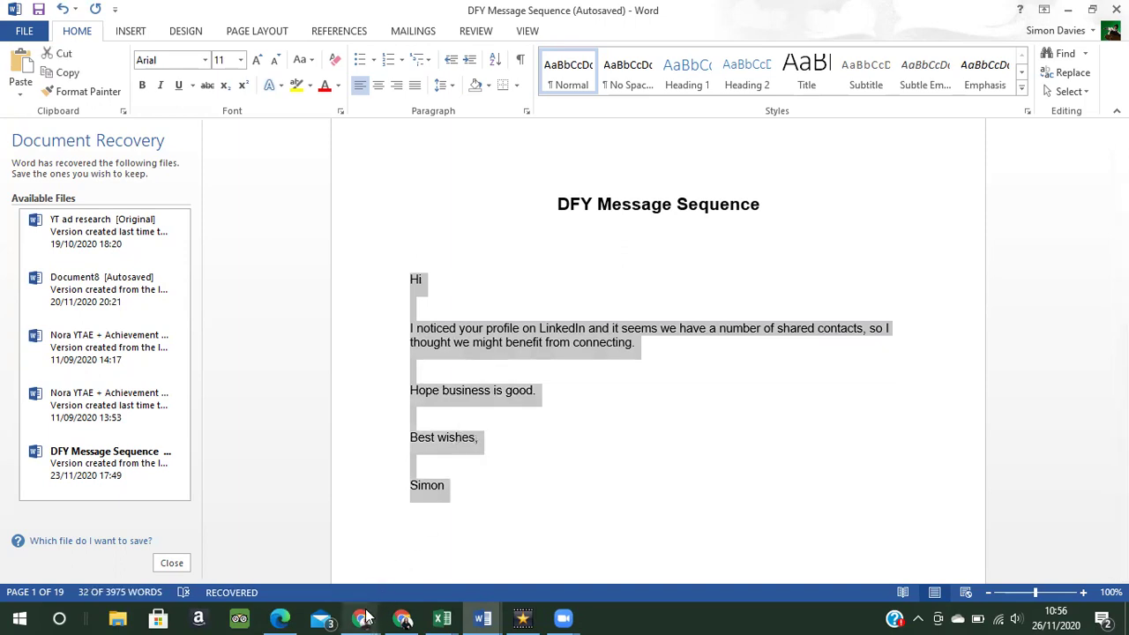
mouse_move(362, 617)
left_click(284, 577)
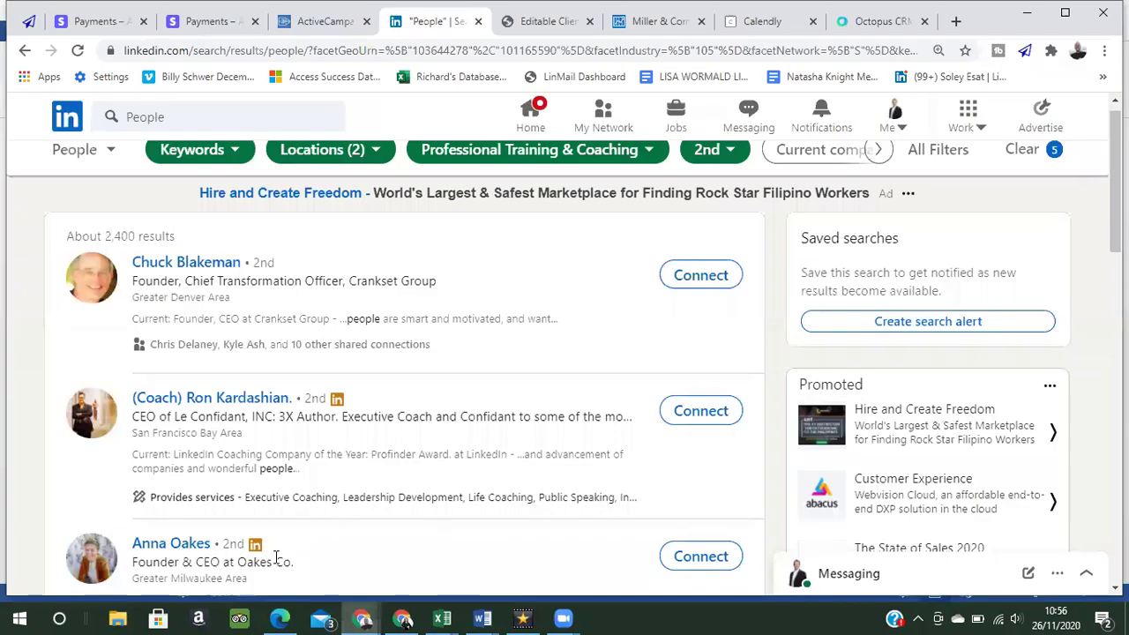
Send the top prospect a connection request with the pasted note, adding their first name after Hi.
left_click(701, 276)
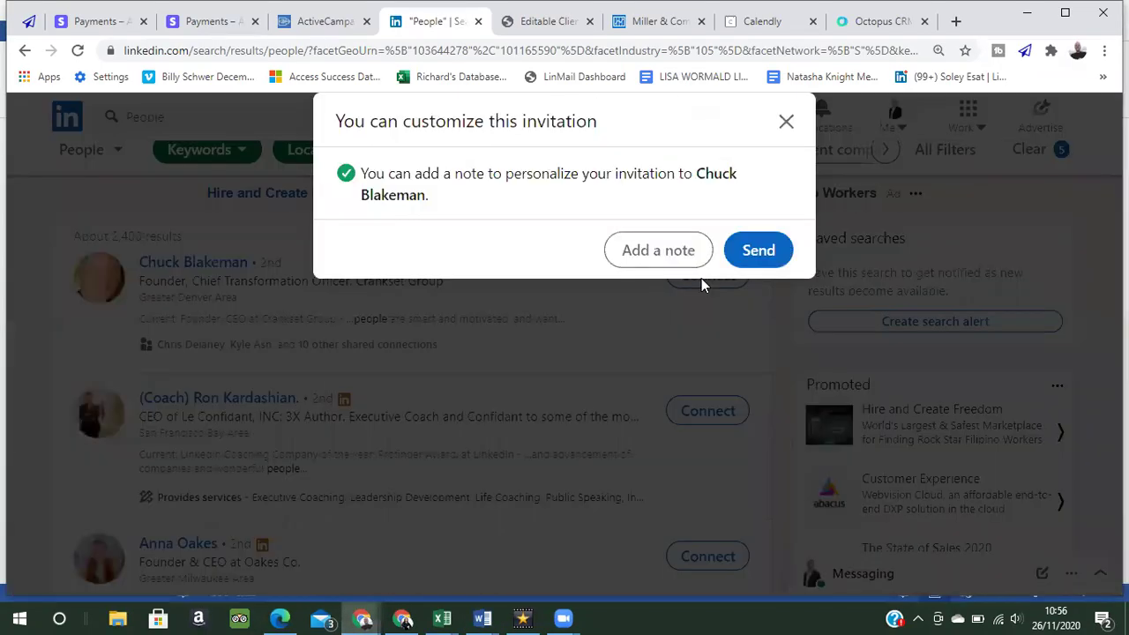
left_click(669, 253)
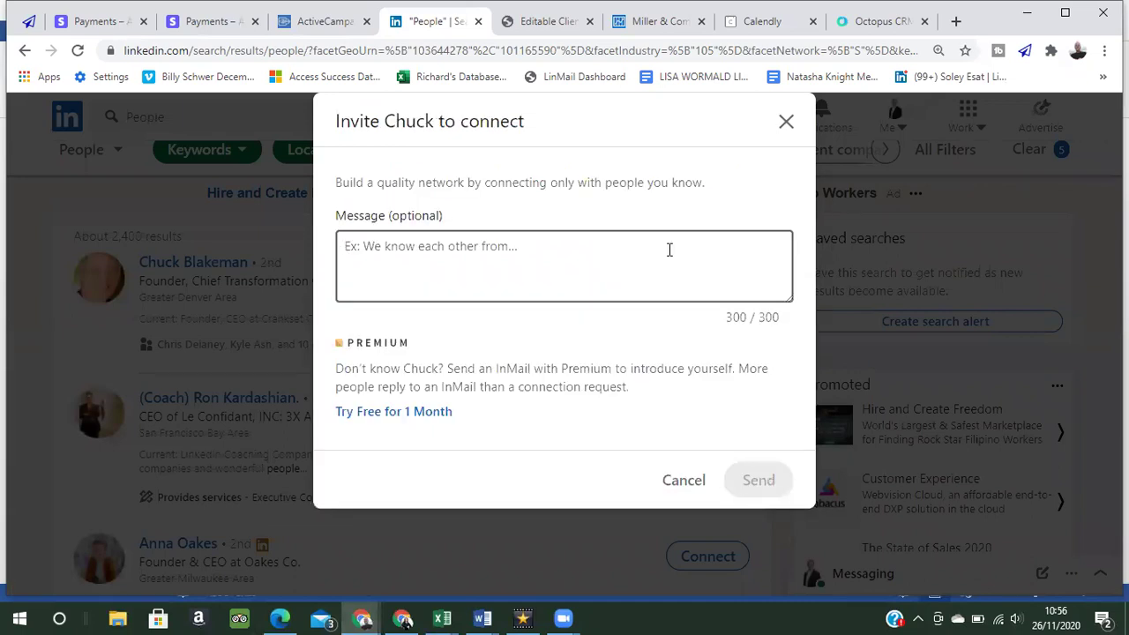
key("ctrl+v")
scroll(761, 242, "up", 3)
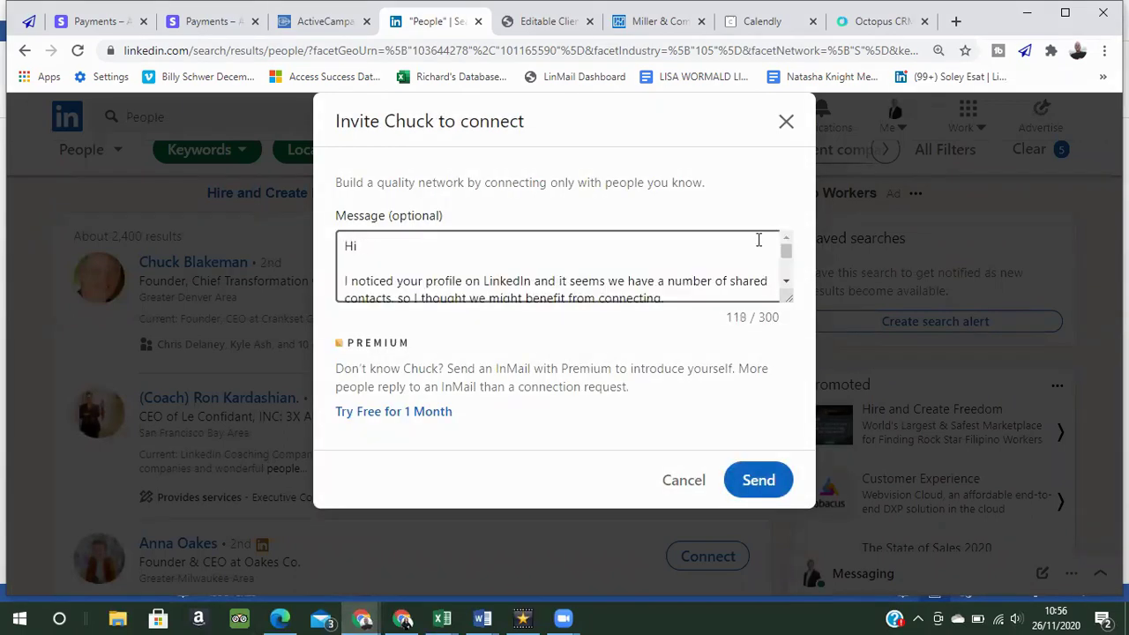
type("Chuck,")
left_click(757, 491)
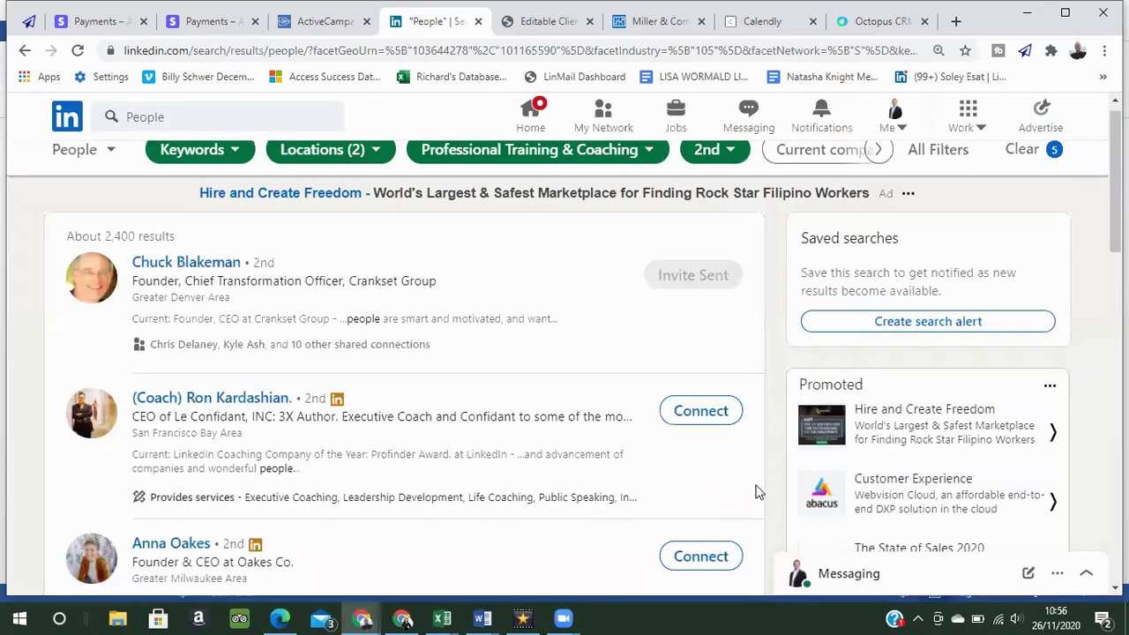
Send the second prospect the same pasted note, greeted by their first name.
left_click(701, 413)
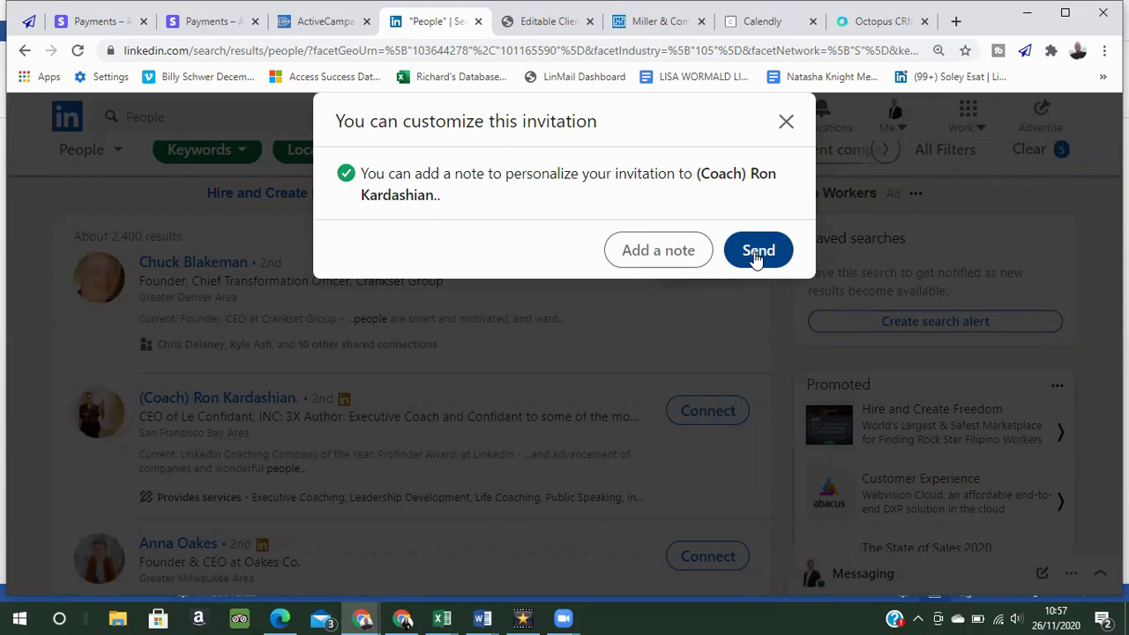
left_click(661, 252)
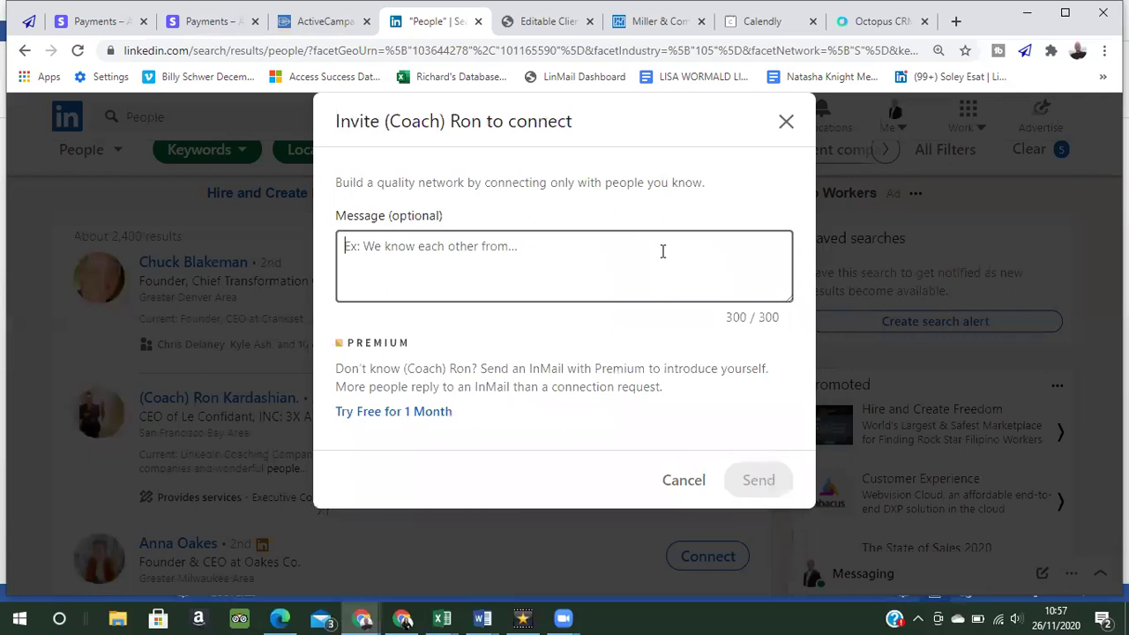
key("ctrl+v")
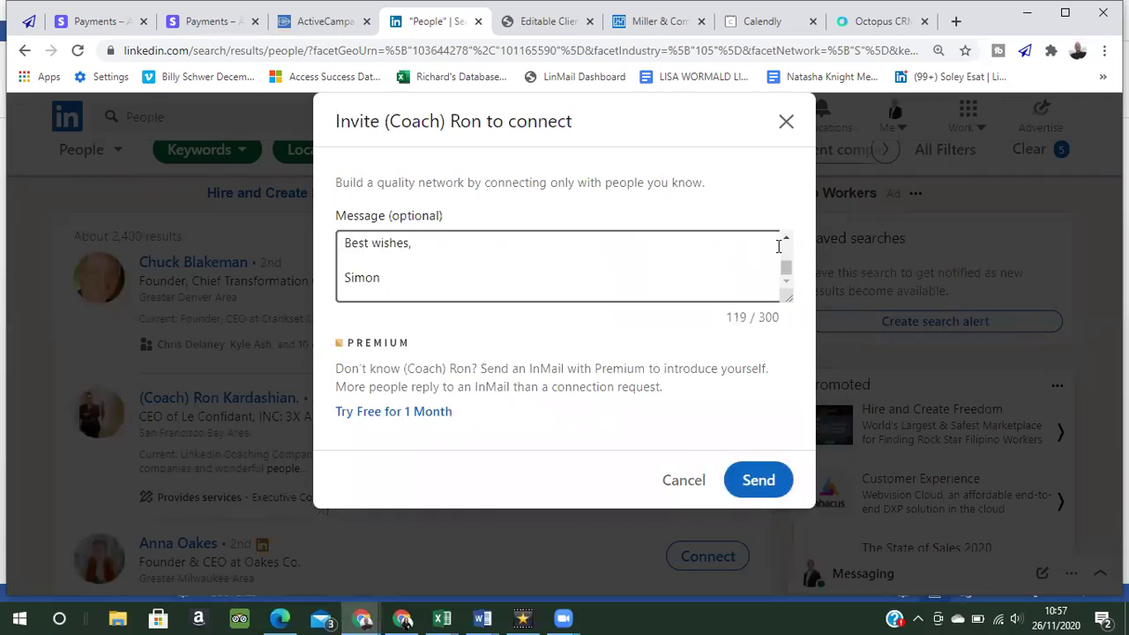
left_click(786, 239)
left_click(786, 239)
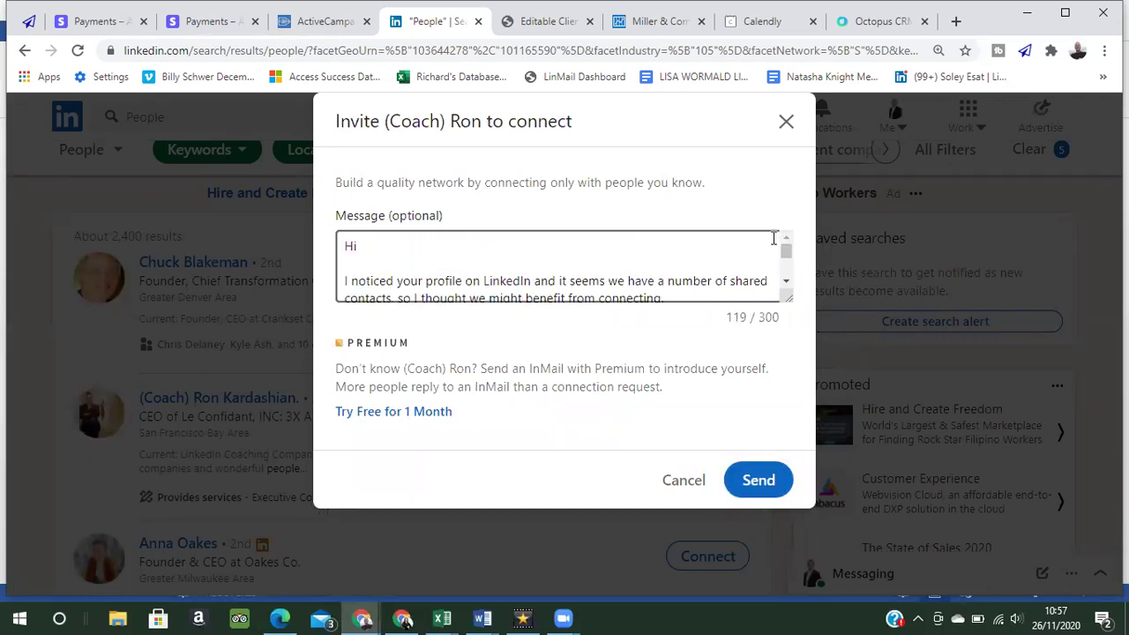
type("Ron,")
left_click(756, 487)
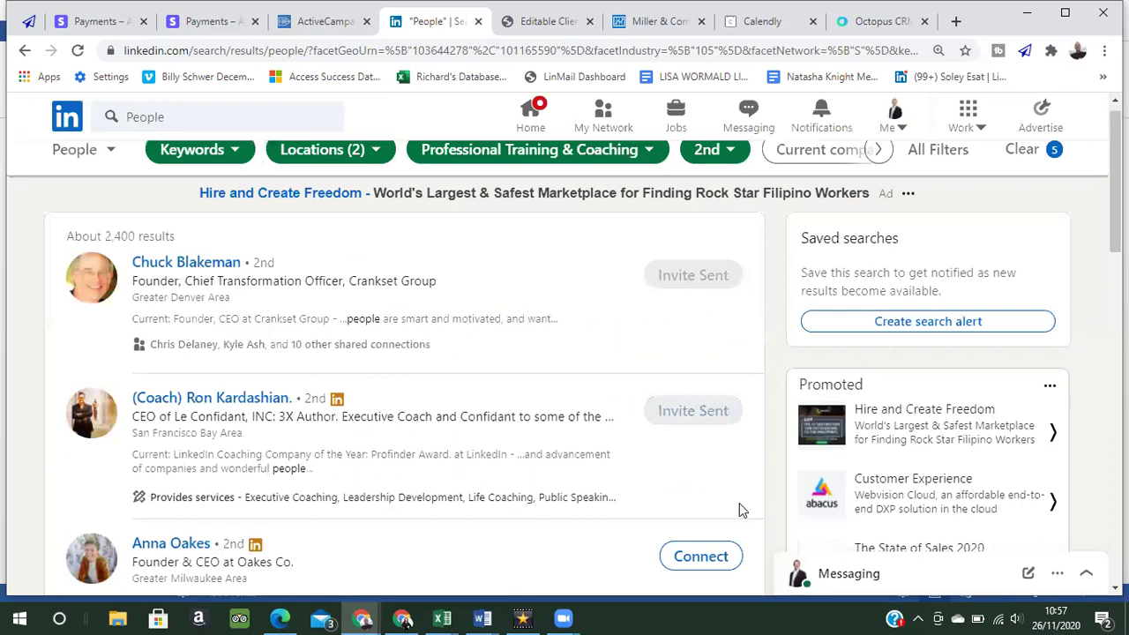
Invite the third prospect with the pasted note personalised with their first name.
left_click(703, 558)
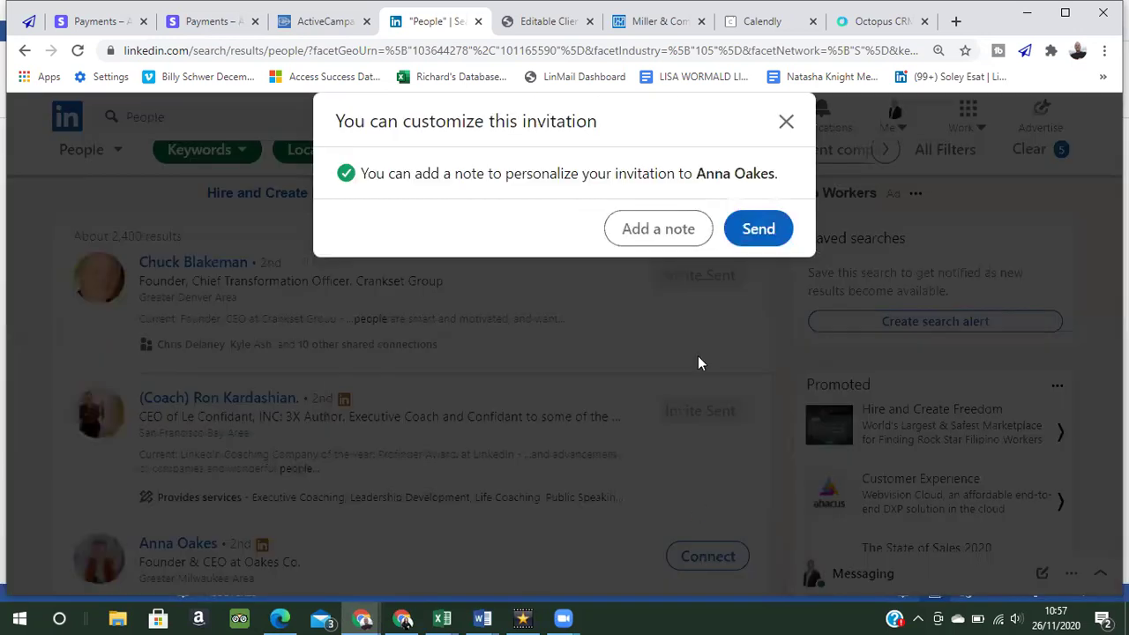
left_click(674, 233)
key("ctrl+v")
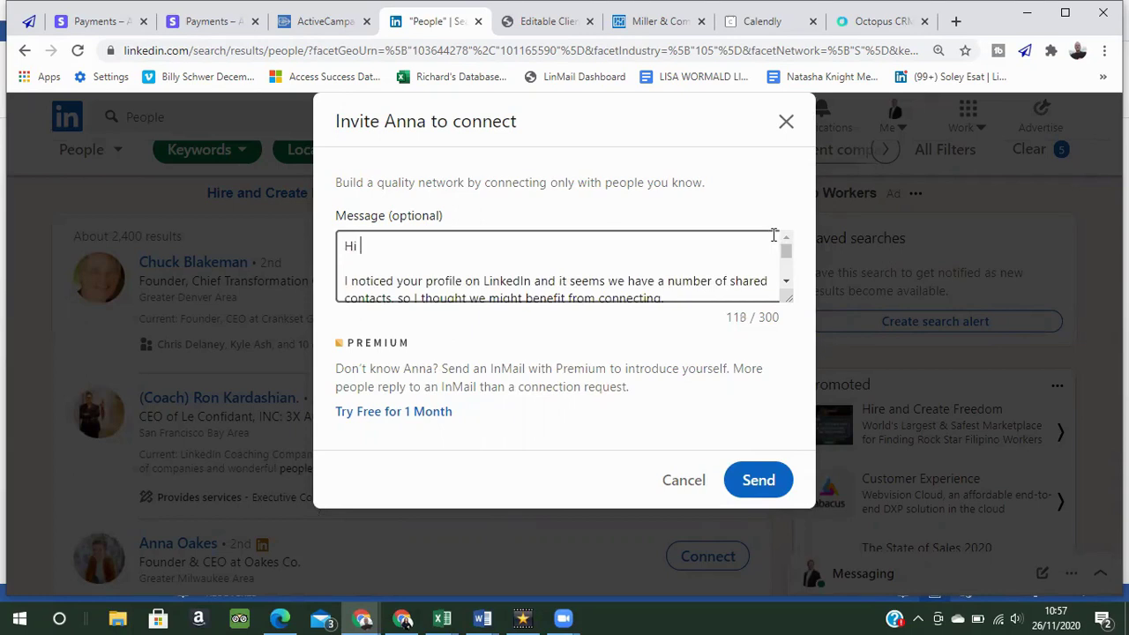
type("Anna,")
left_click(758, 481)
Start a connection request to a further prospect, then dismiss it unsent.
scroll(758, 498, "down", 4)
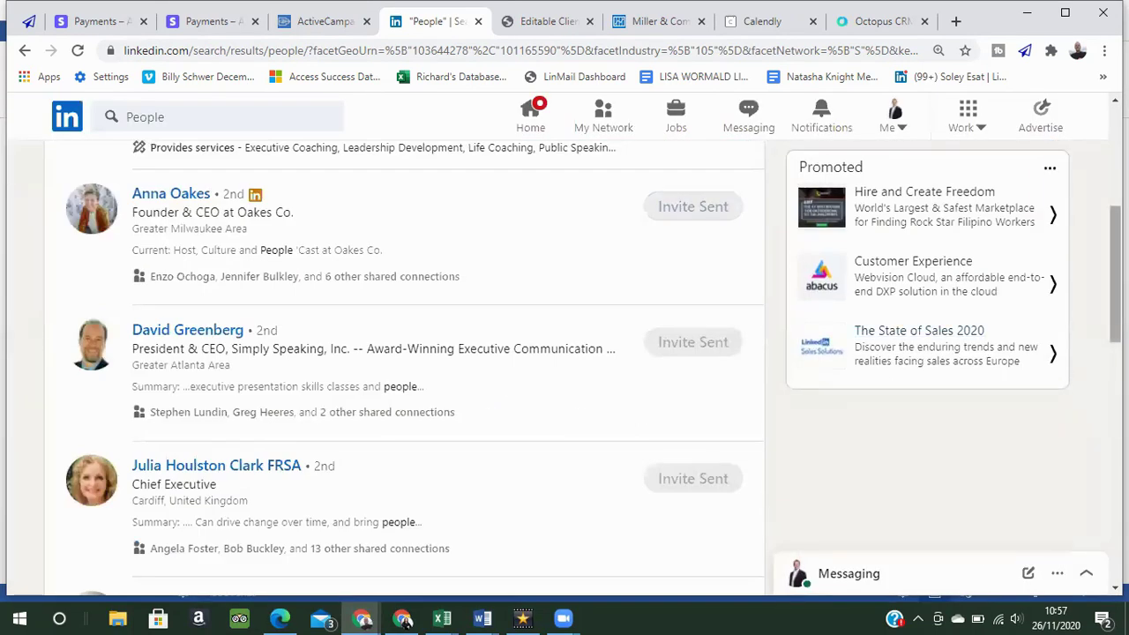
scroll(582, 366, "down", 5)
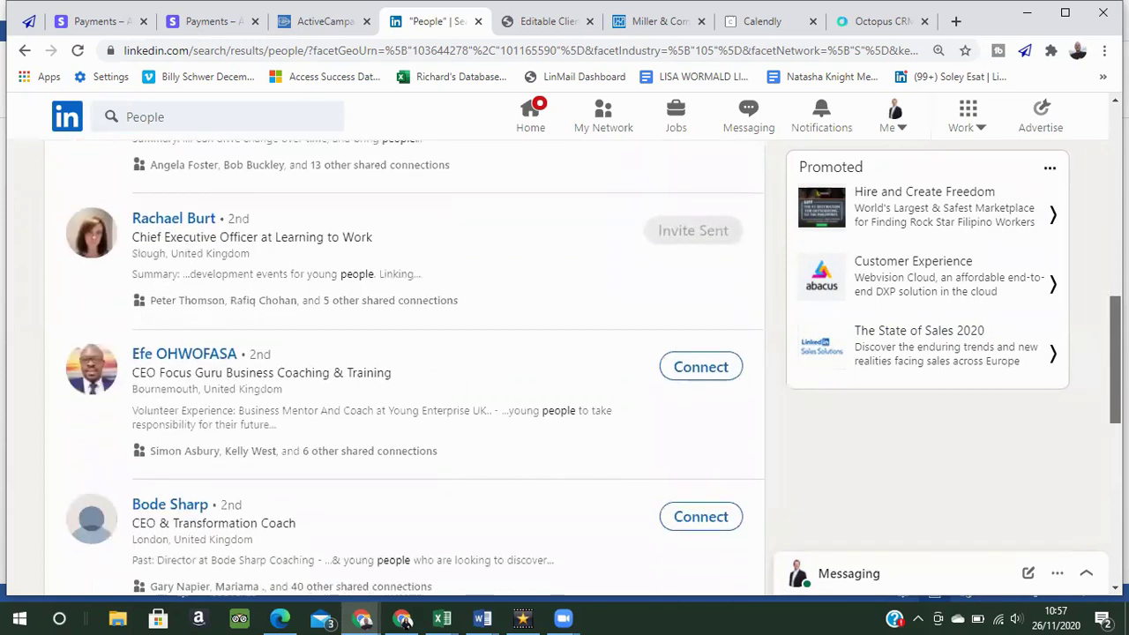
scroll(582, 366, "down", 2)
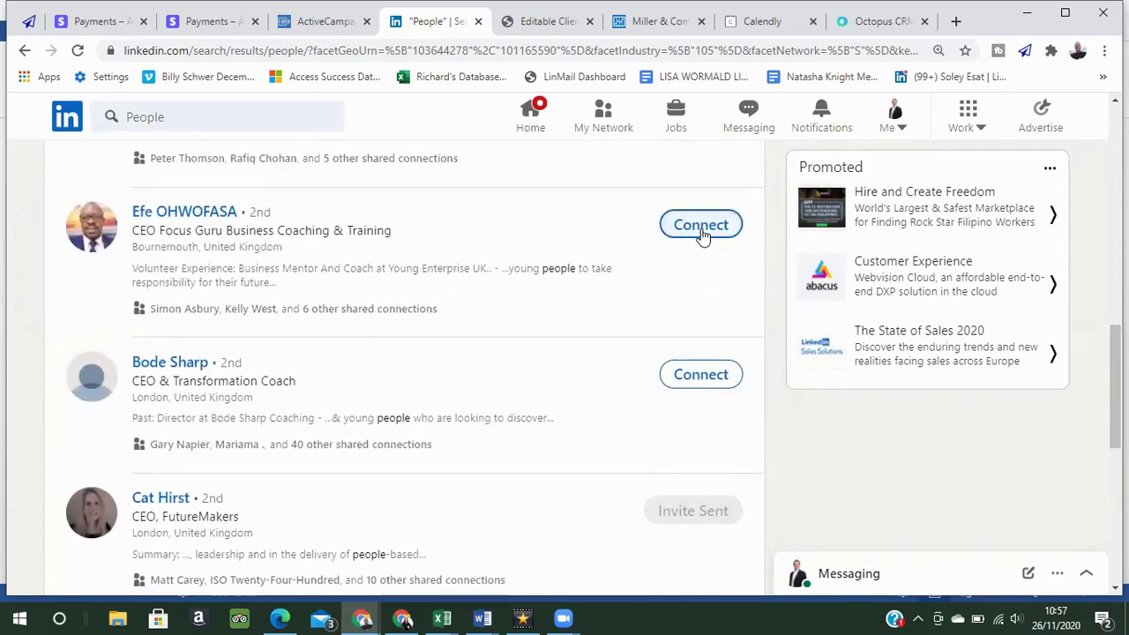
left_click(701, 228)
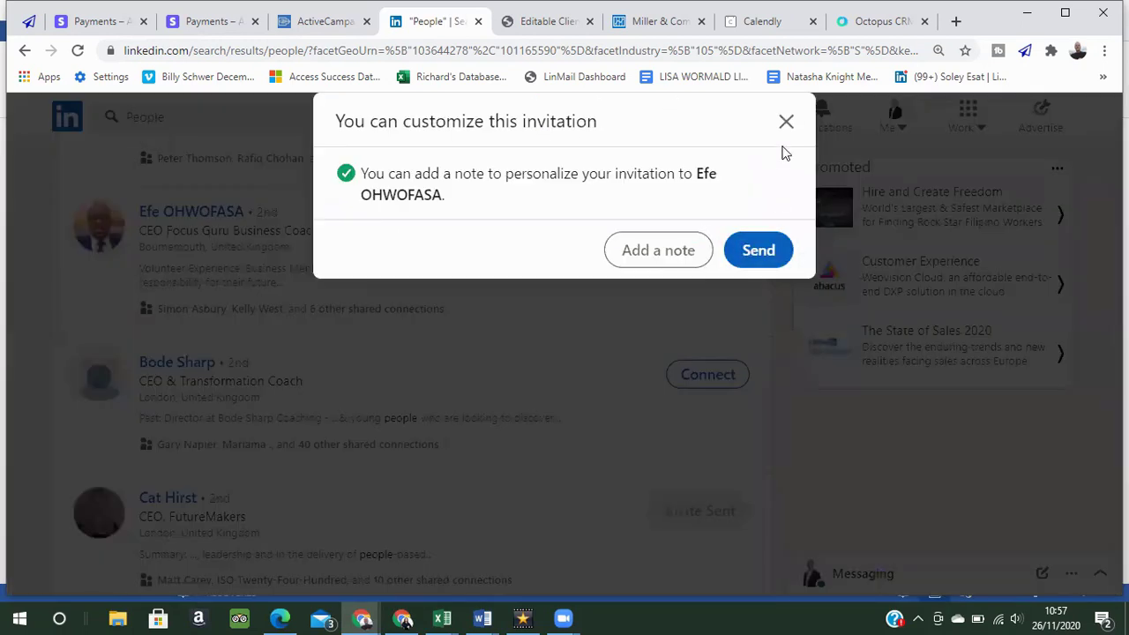
left_click(786, 124)
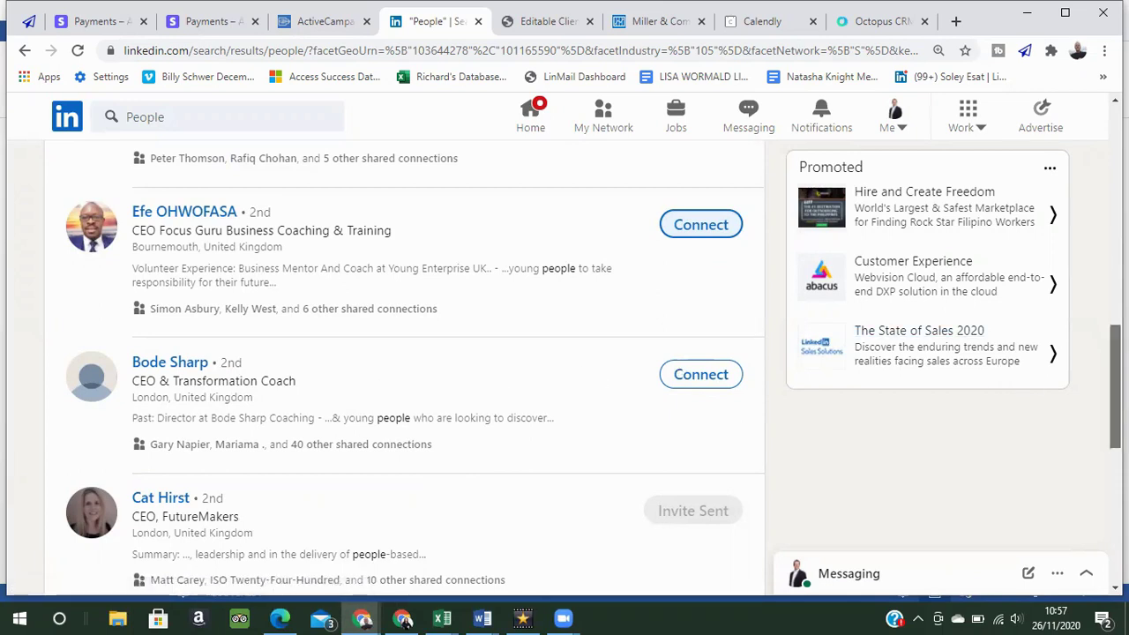
Scroll to the bottom of the results and move to the next page.
scroll(1117, 389, "down", 1)
scroll(1116, 388, "up", 1)
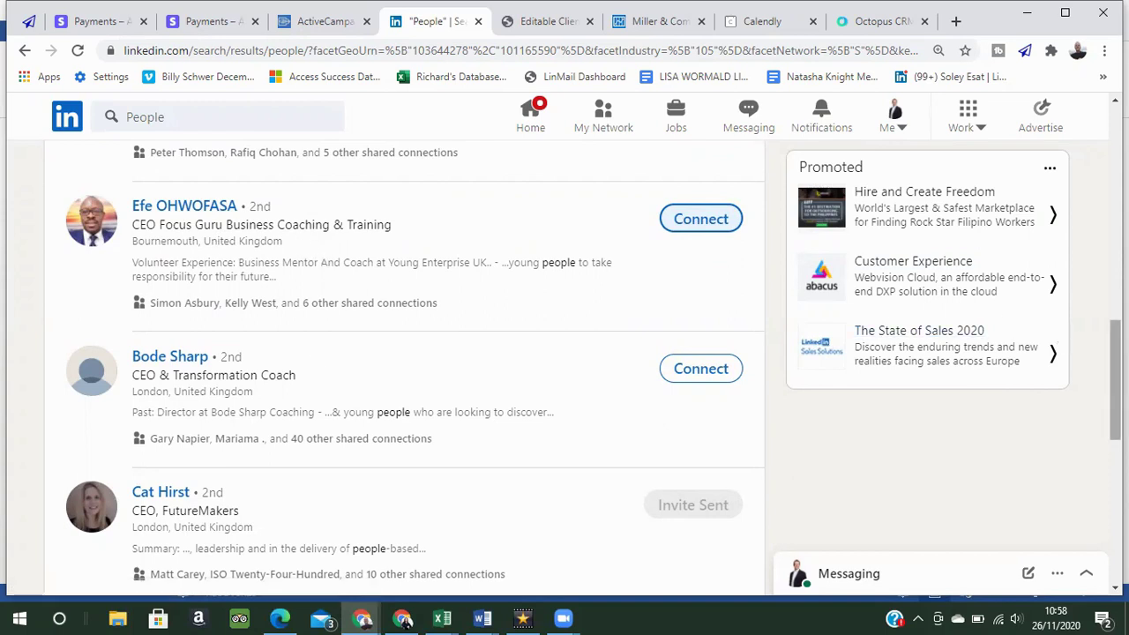
scroll(404, 371, "down", 2)
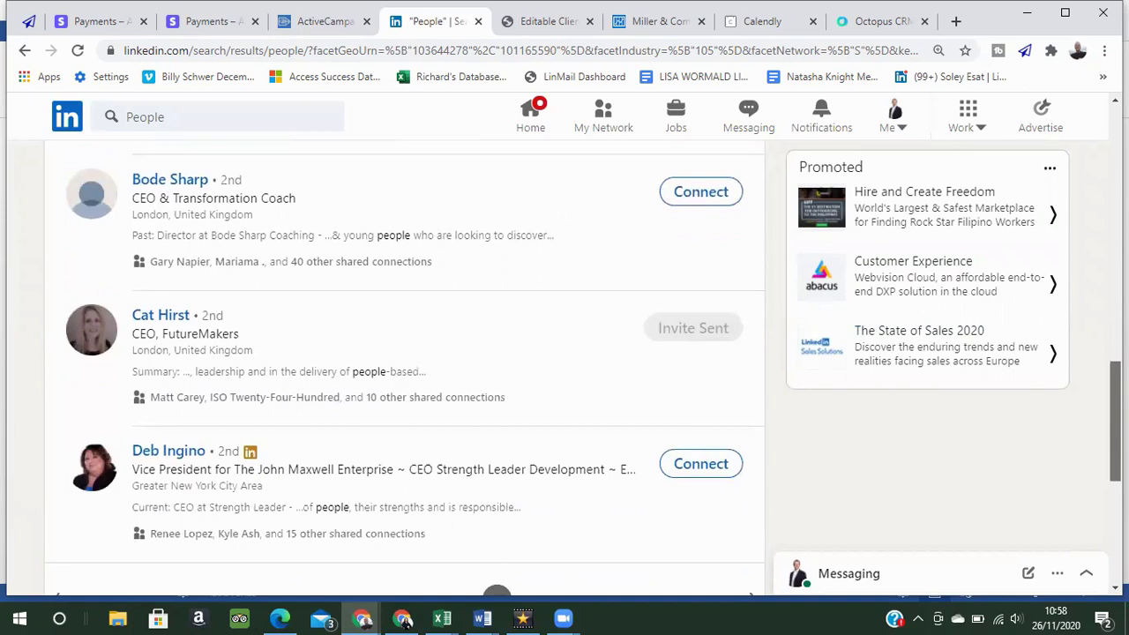
scroll(404, 371, "down", 2)
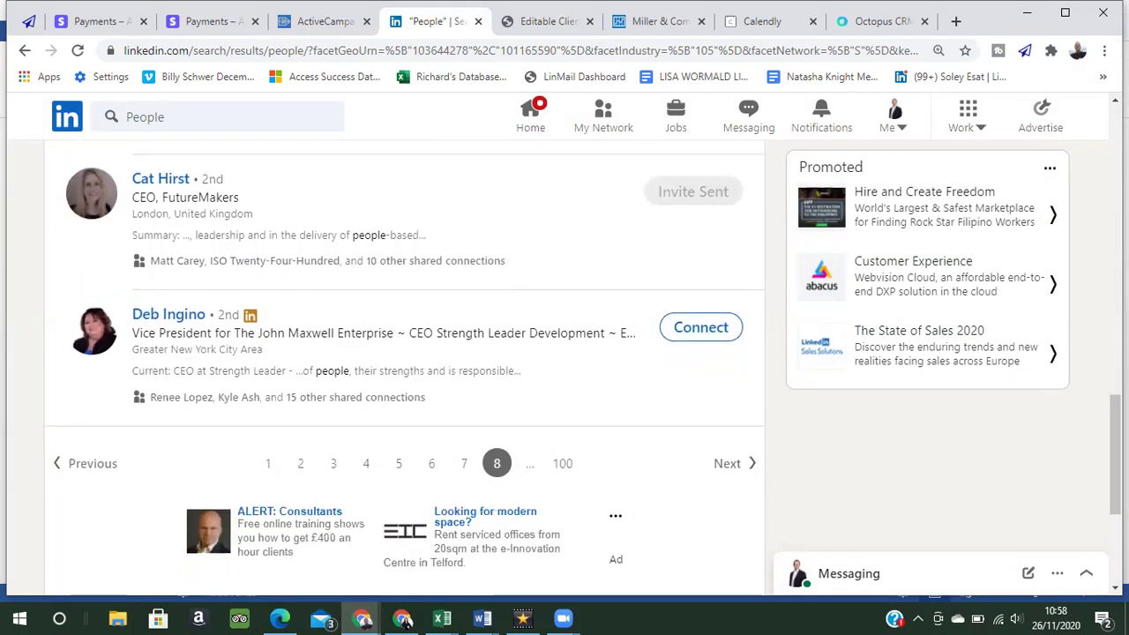
left_click(732, 472)
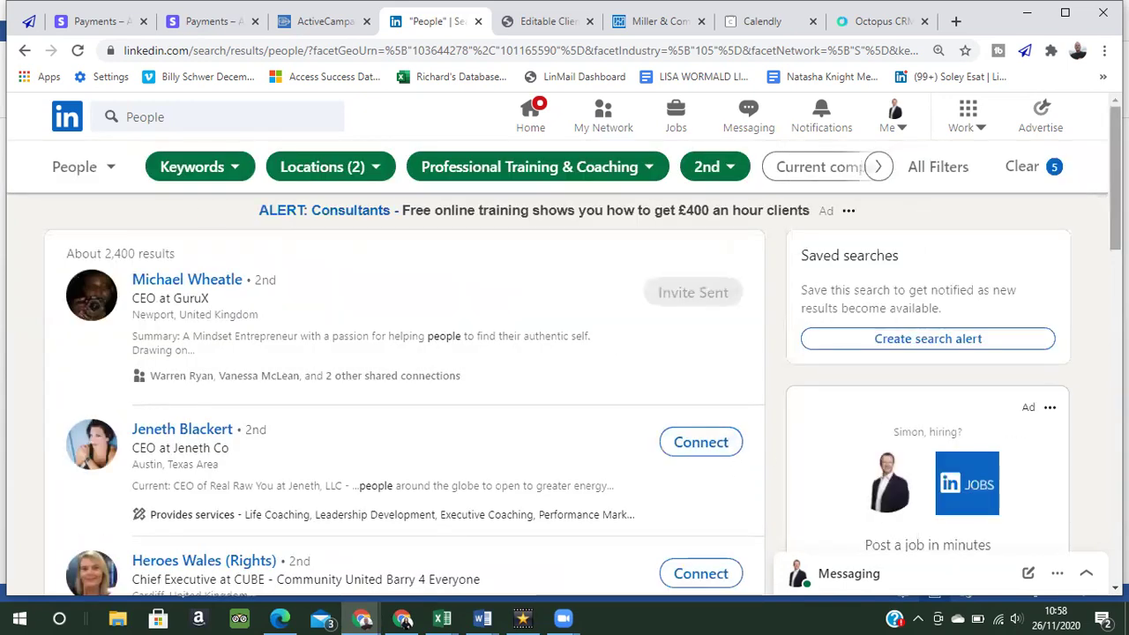
Send the second-listed Austin CEO an invitation with a note that greets her by first name after 'Hi'.
scroll(565, 353, "down", 1)
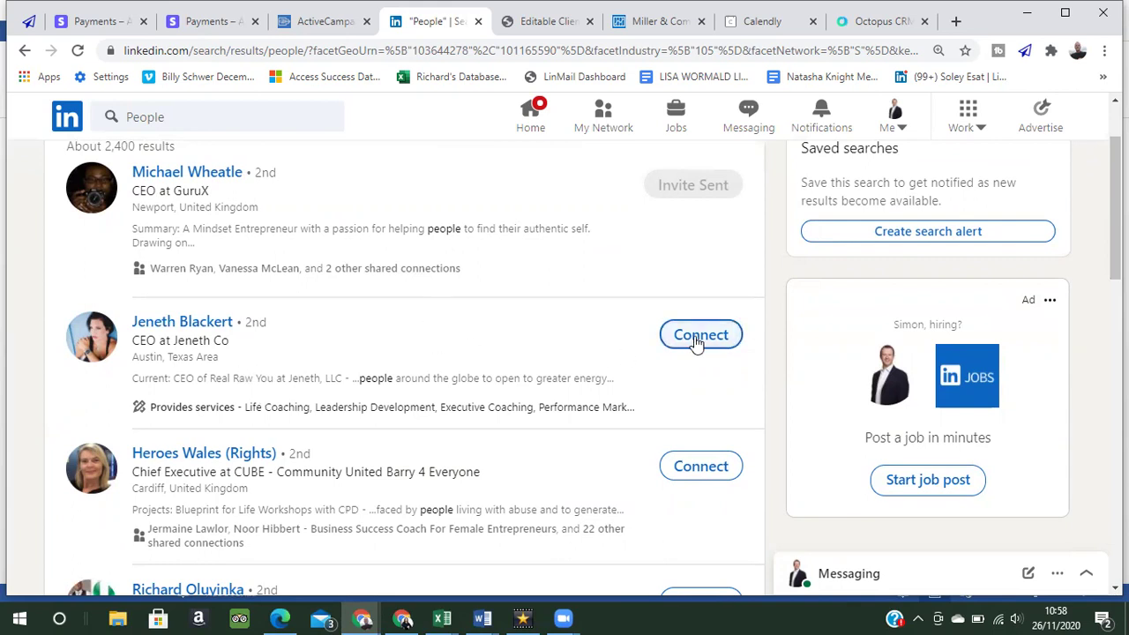
left_click(697, 337)
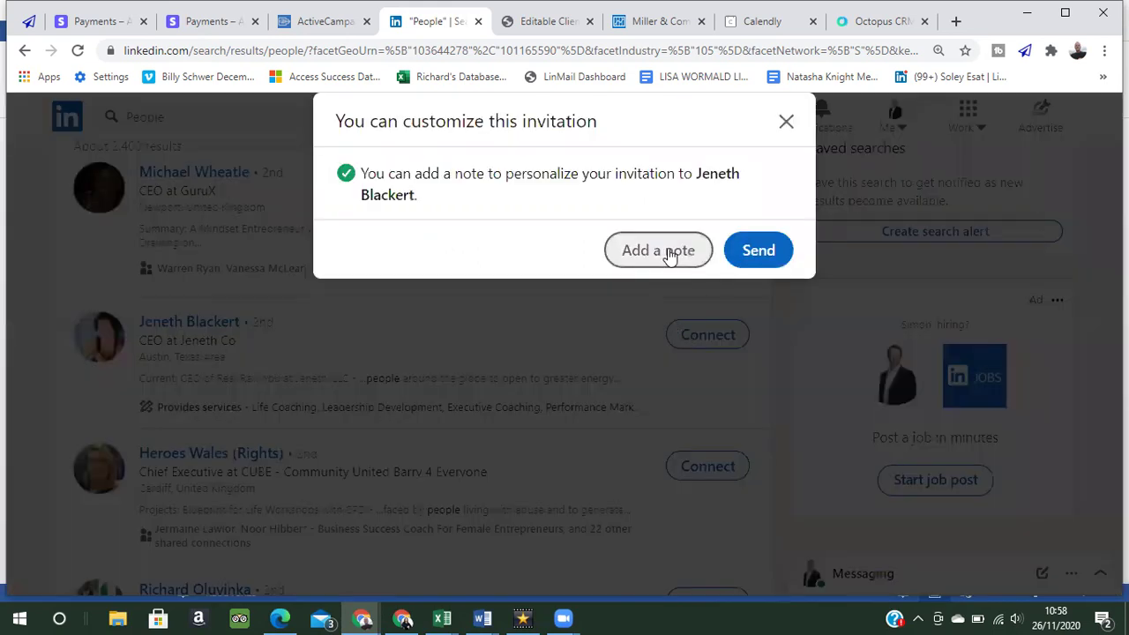
left_click(669, 250)
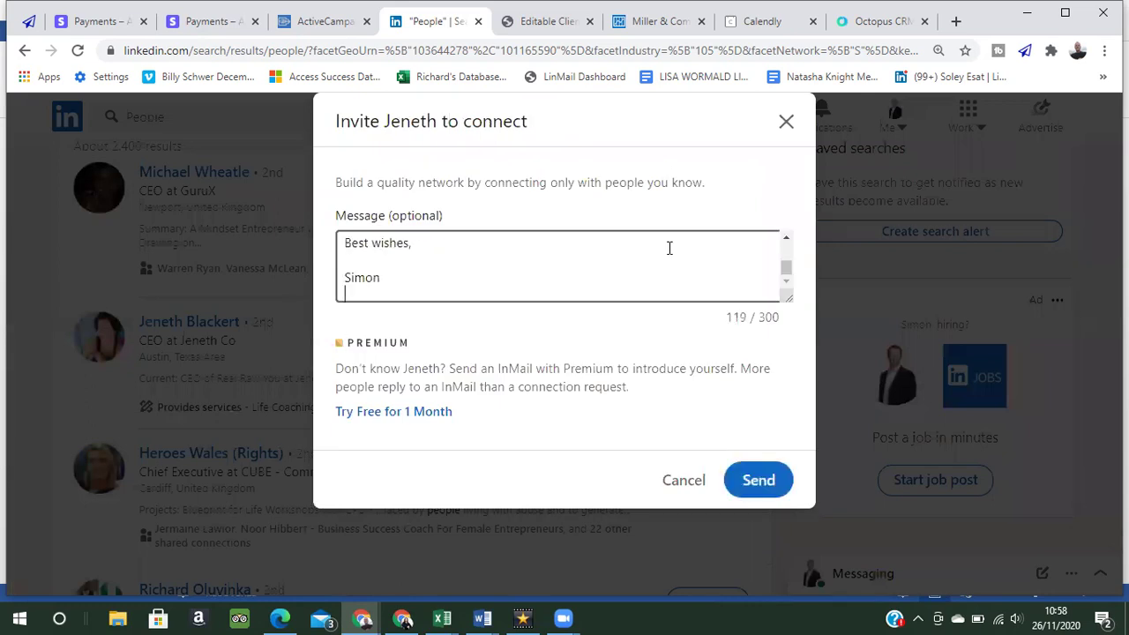
left_click(787, 237)
left_click(787, 237)
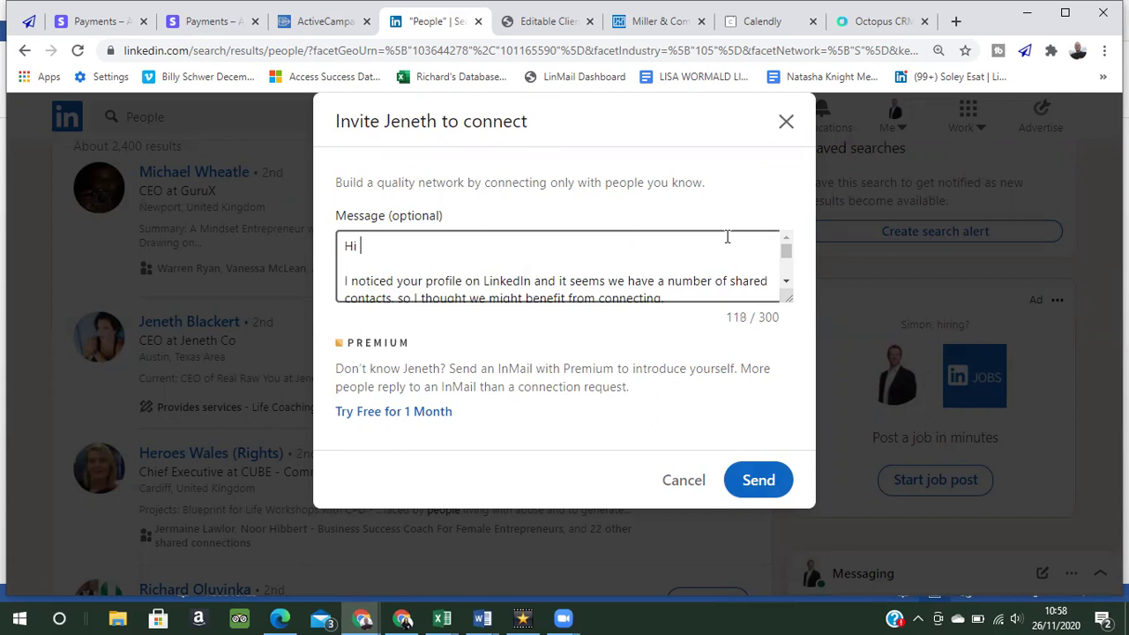
type("Jeneth,")
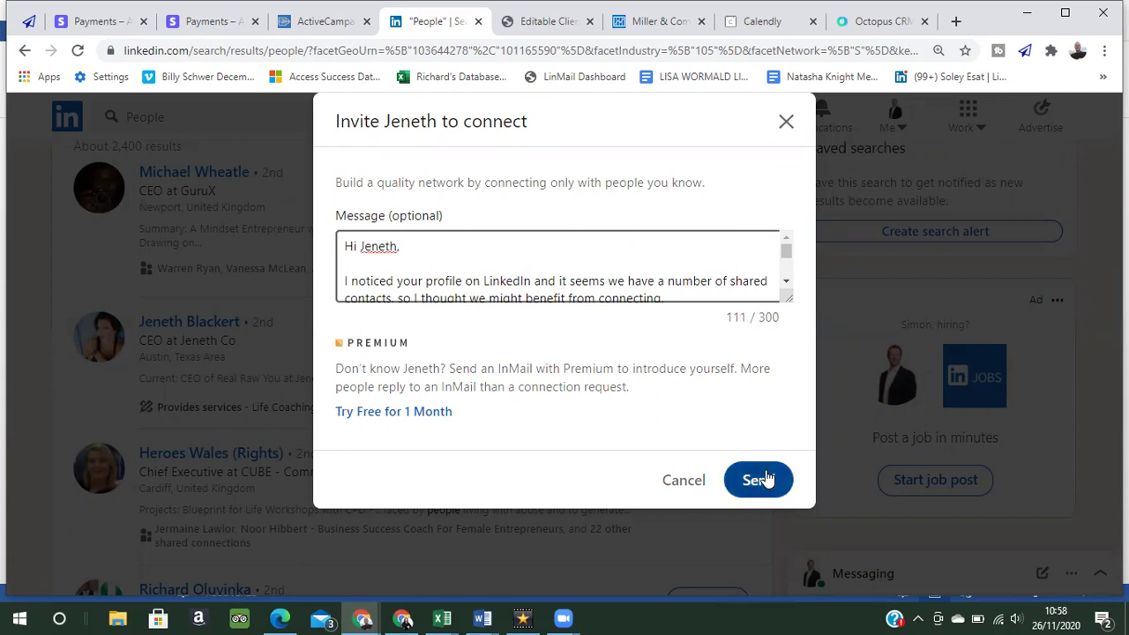
left_click(759, 480)
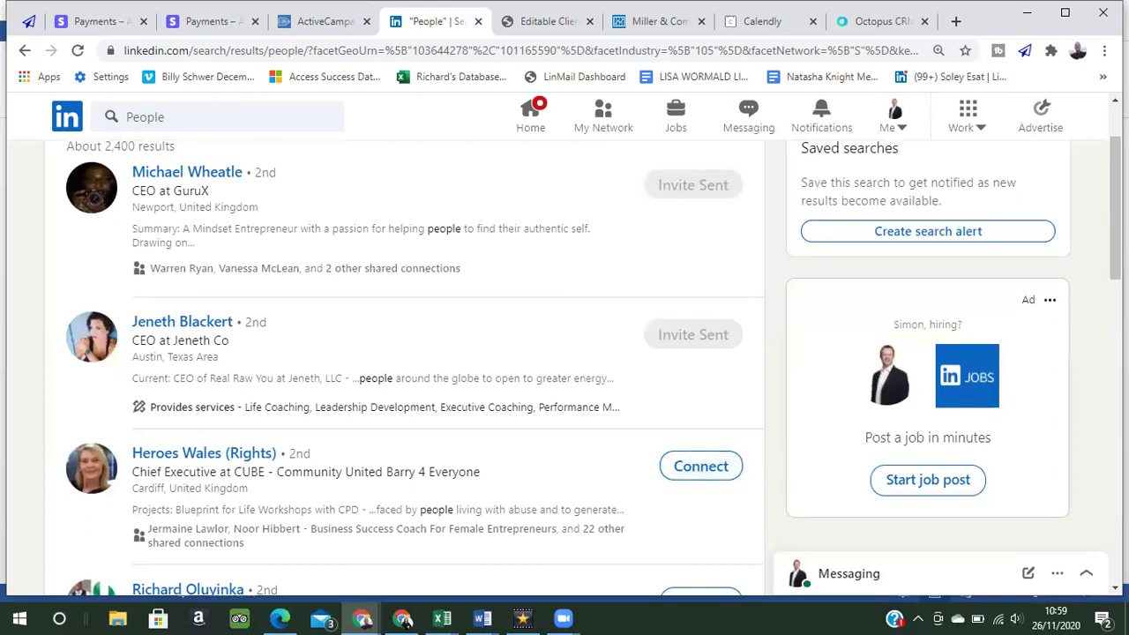
scroll(404, 362, "down", 3)
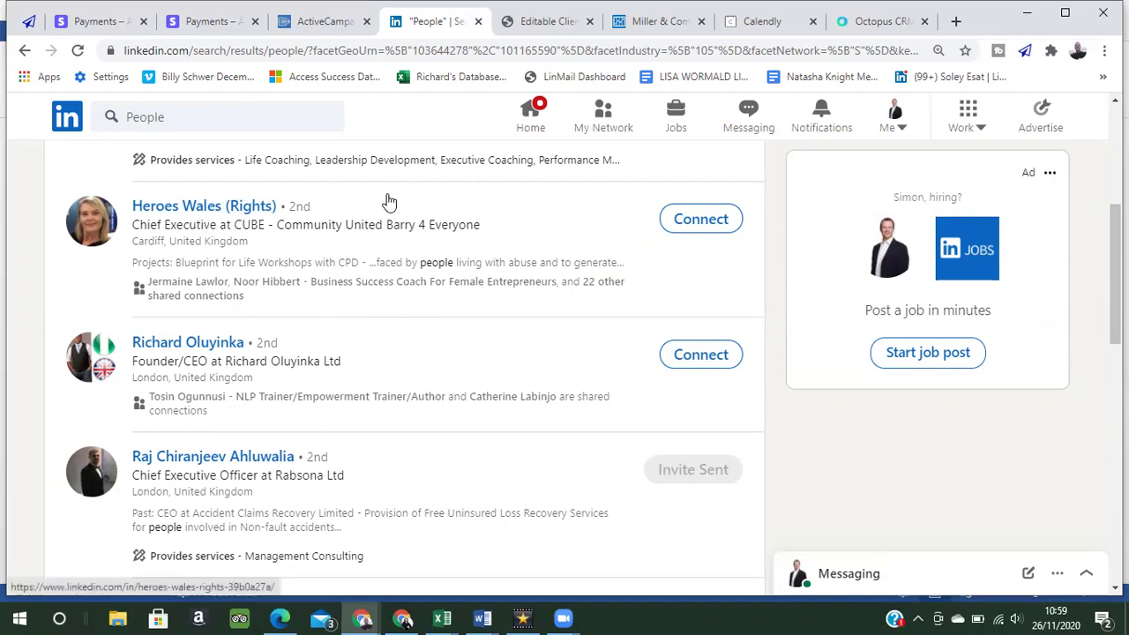
Send the London founder/CEO the pasted invitation note, adding his first name after 'Hi'.
left_click(693, 369)
left_click(675, 256)
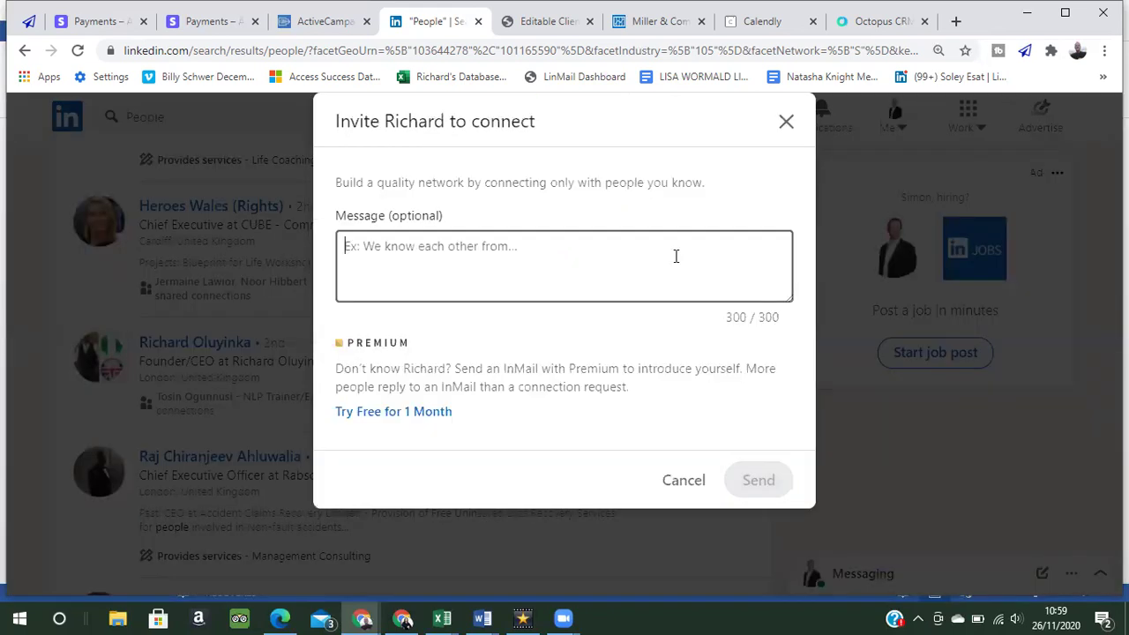
key("ctrl+v")
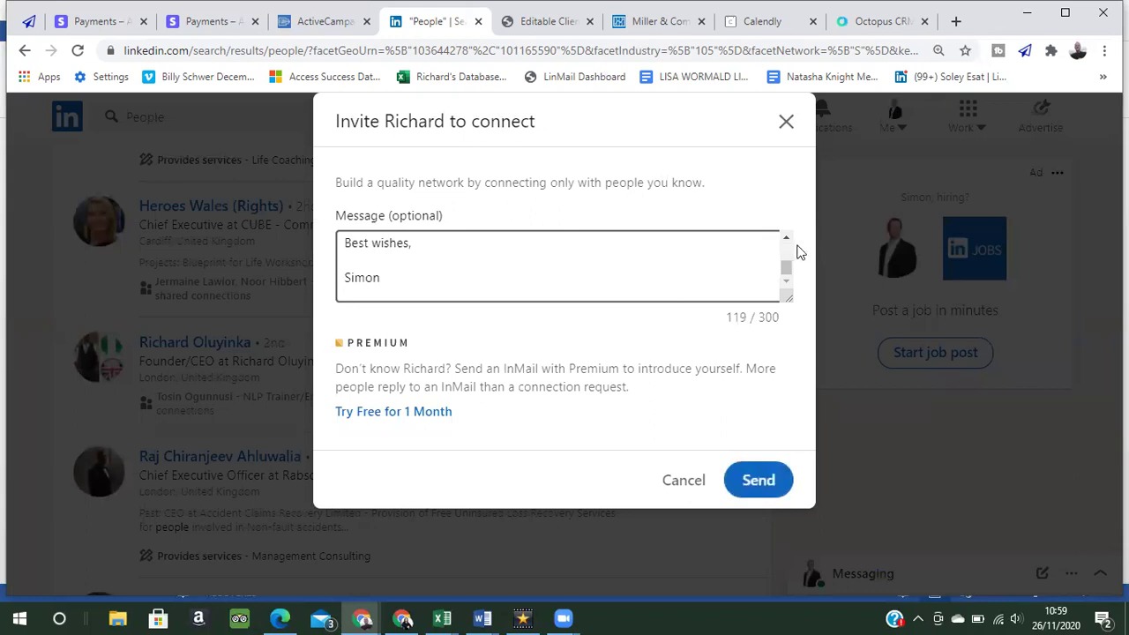
left_click(786, 240)
left_click(786, 240)
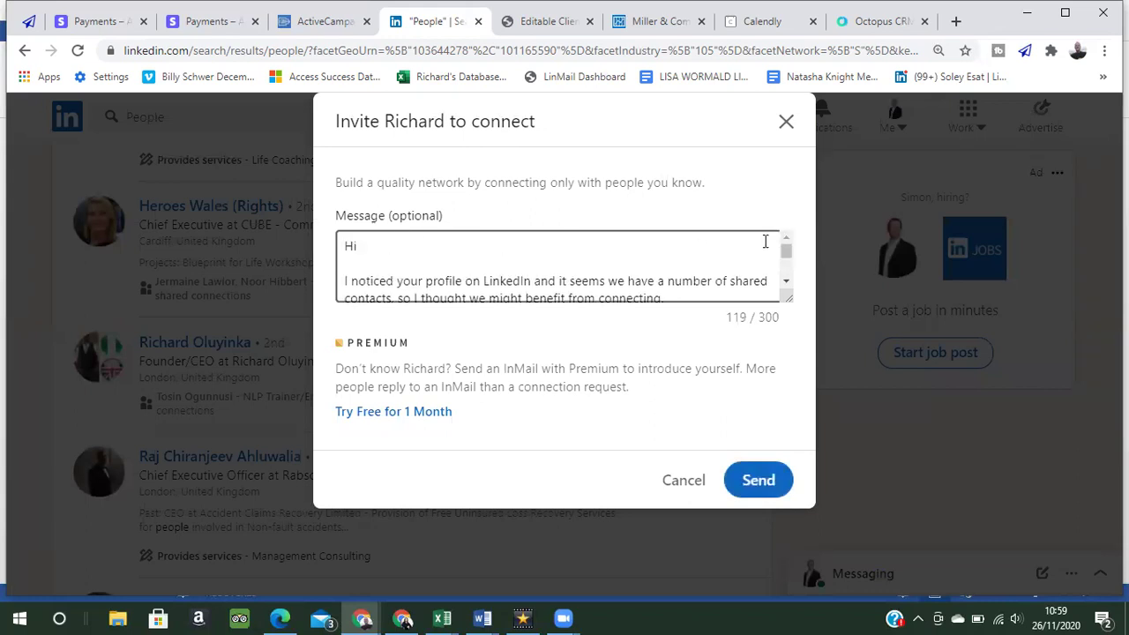
type("Richard,")
left_click(759, 480)
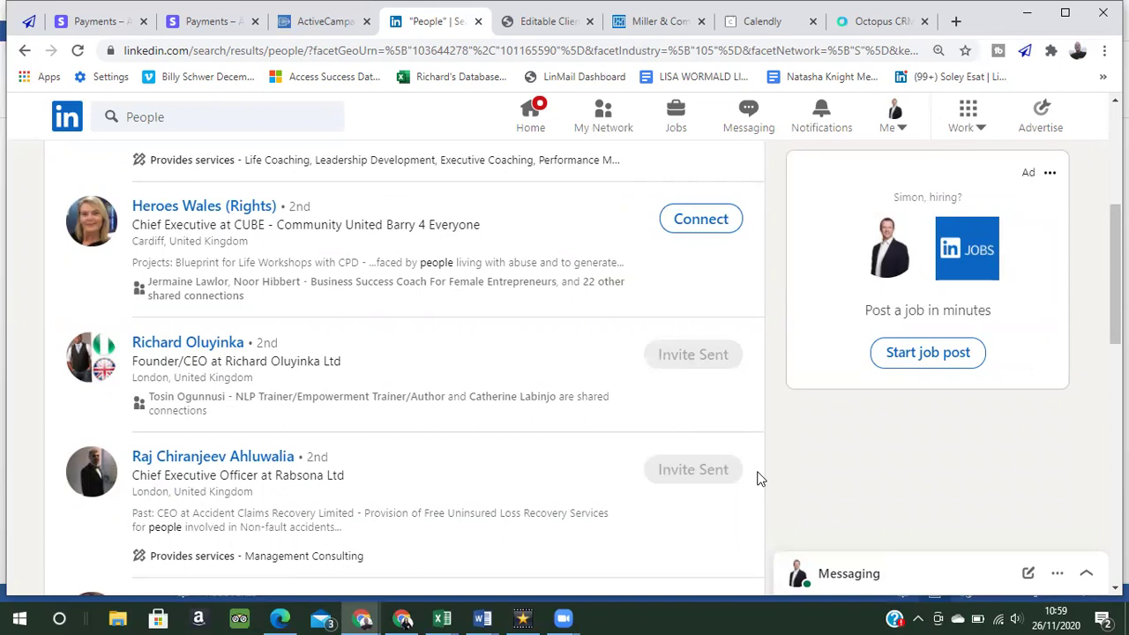
Go to My Network to view the 20 pending invitations and 3,756 connections.
left_click(605, 132)
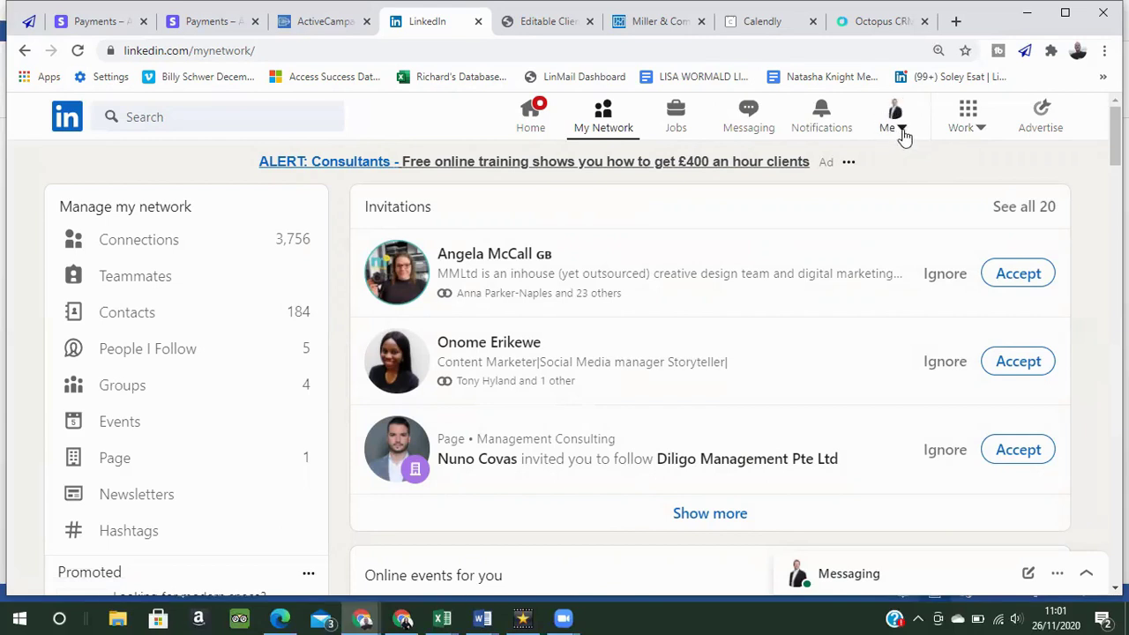
Open Settings & Privacy from the Me menu to reach the data privacy options.
left_click(904, 135)
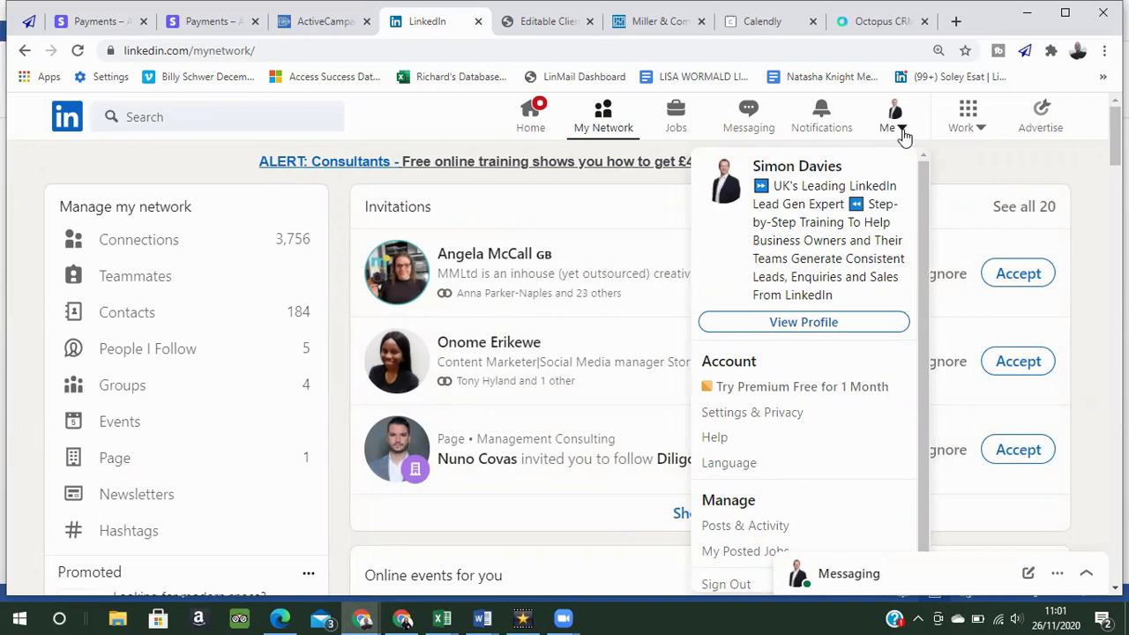
left_click(743, 415)
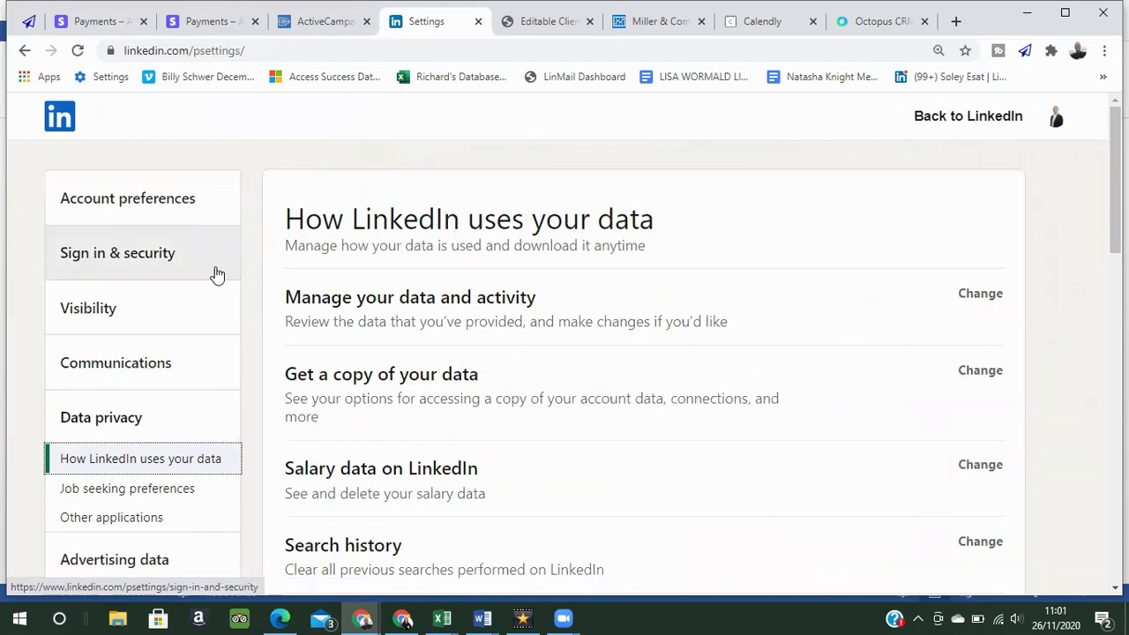
Under Visibility, set Profile viewing options to Private mode as Anonymous LinkedIn Member.
left_click(125, 313)
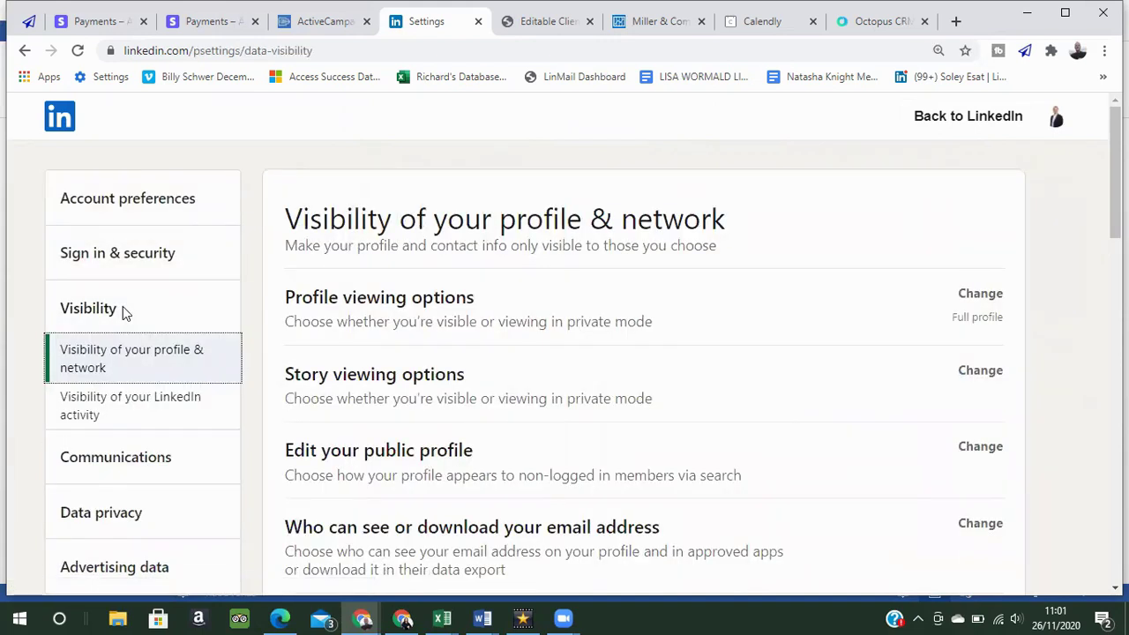
left_click(368, 313)
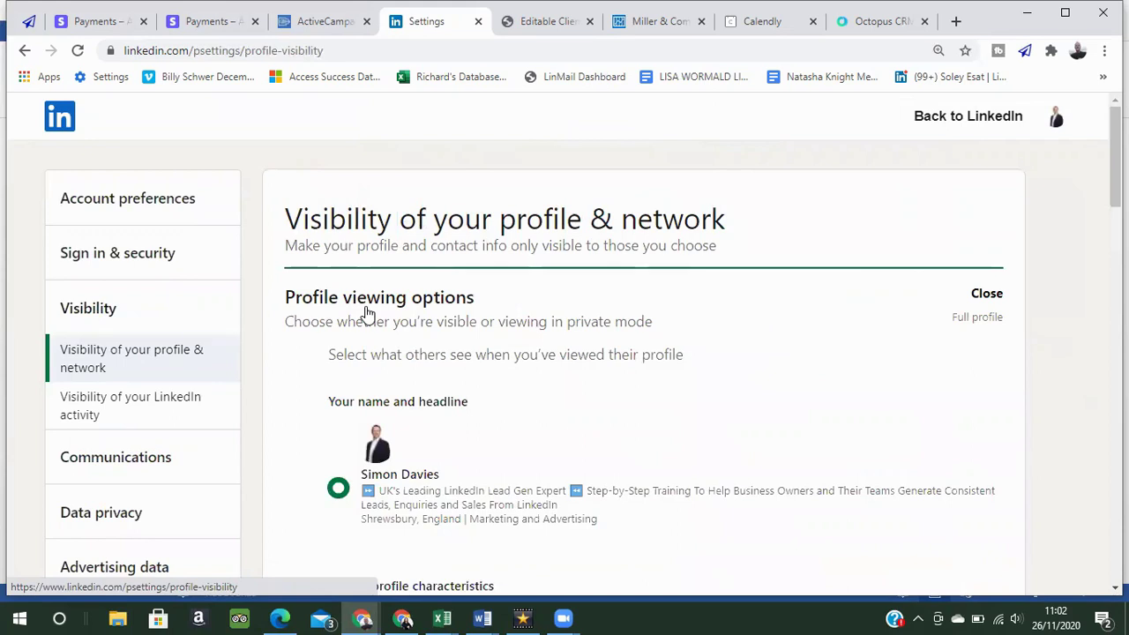
left_click(885, 305)
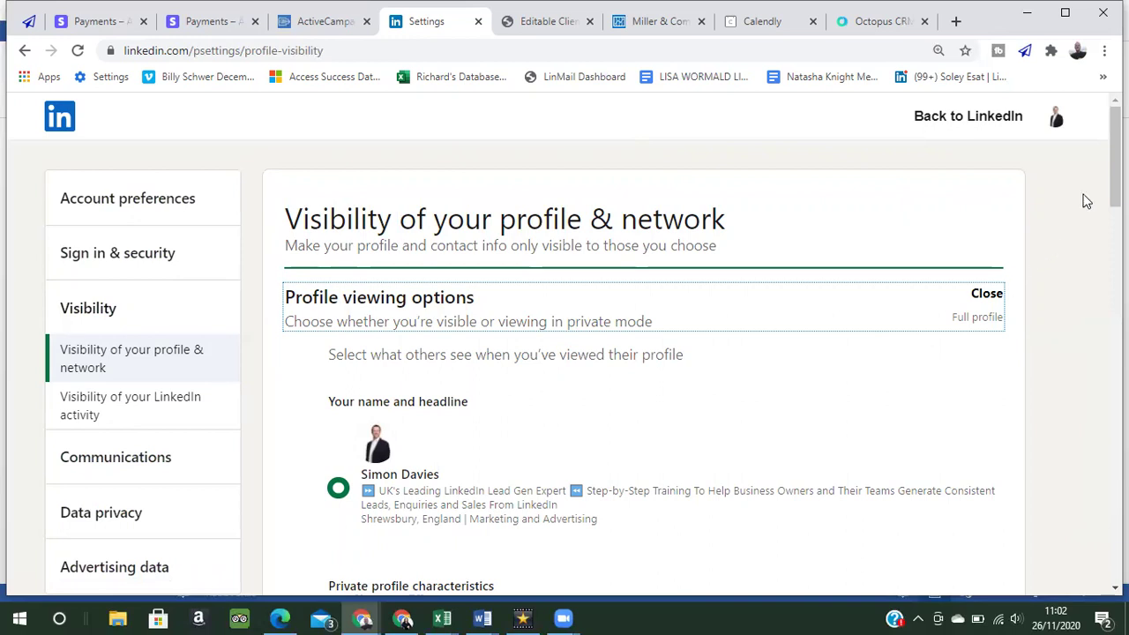
scroll(754, 345, "down", 3)
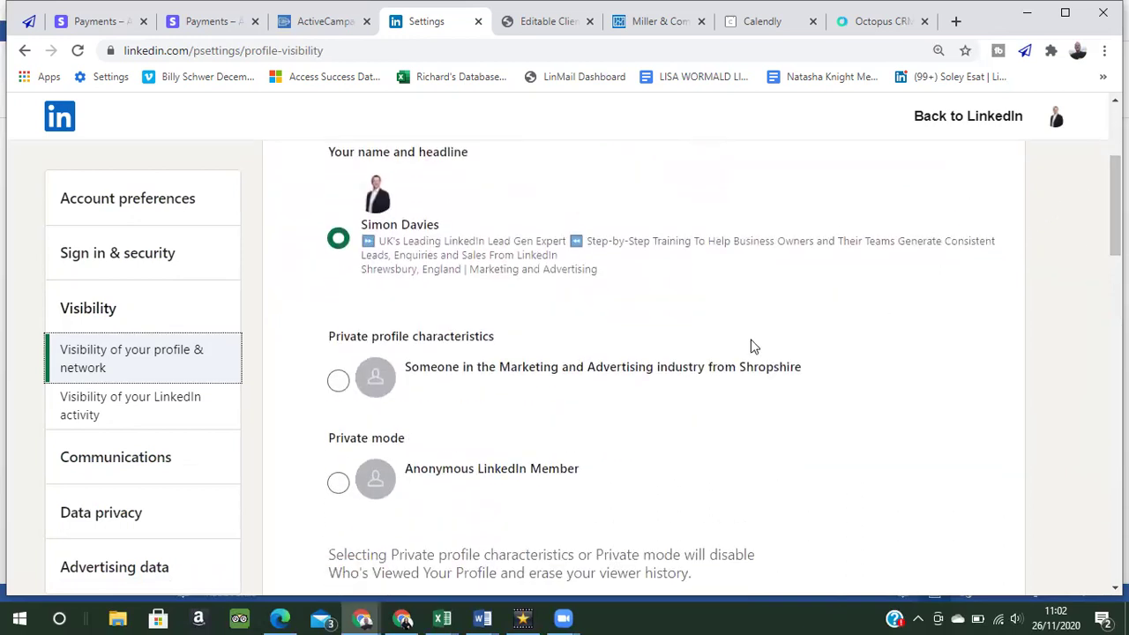
left_click(338, 484)
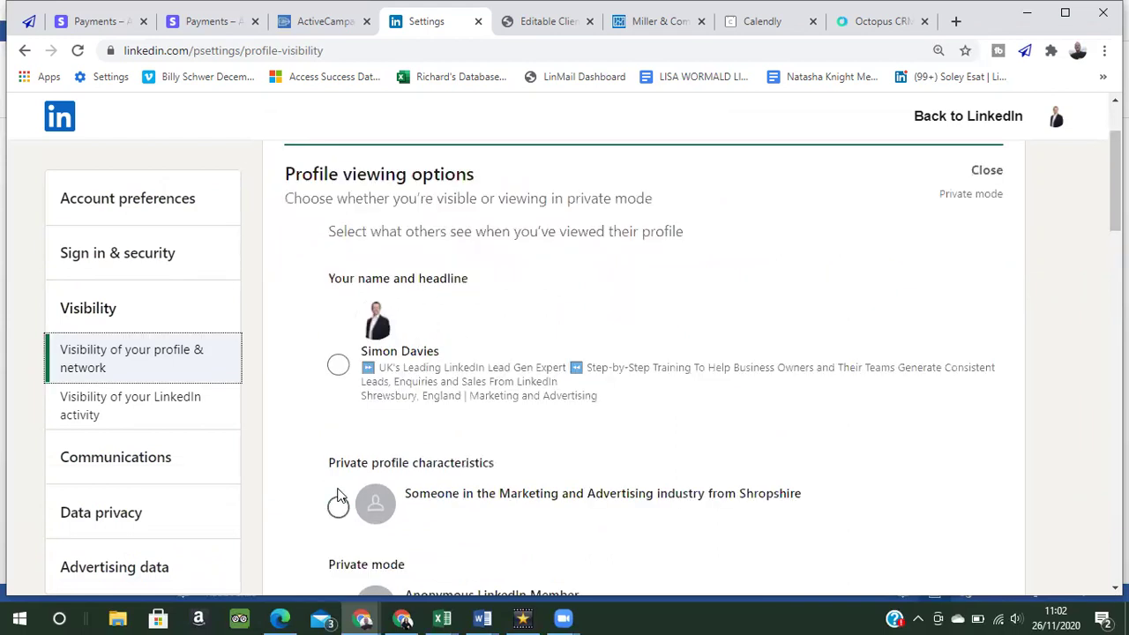
left_click_drag(1116, 203, 1116, 236)
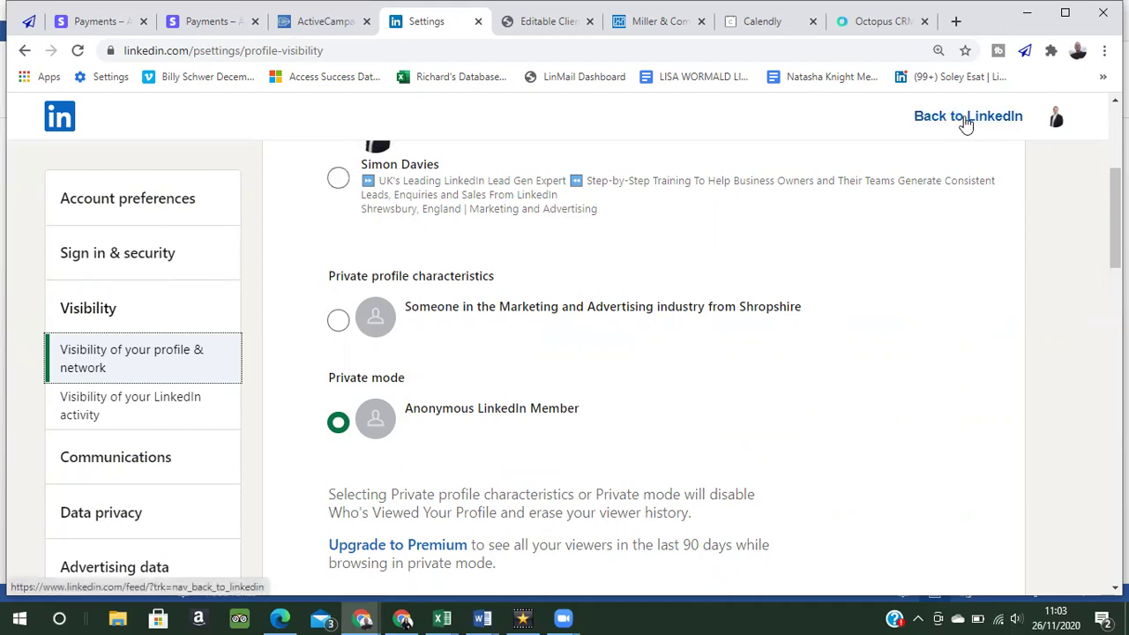
Return to the feed and open a recently viewed prospect's profile from recent searches.
left_click(966, 123)
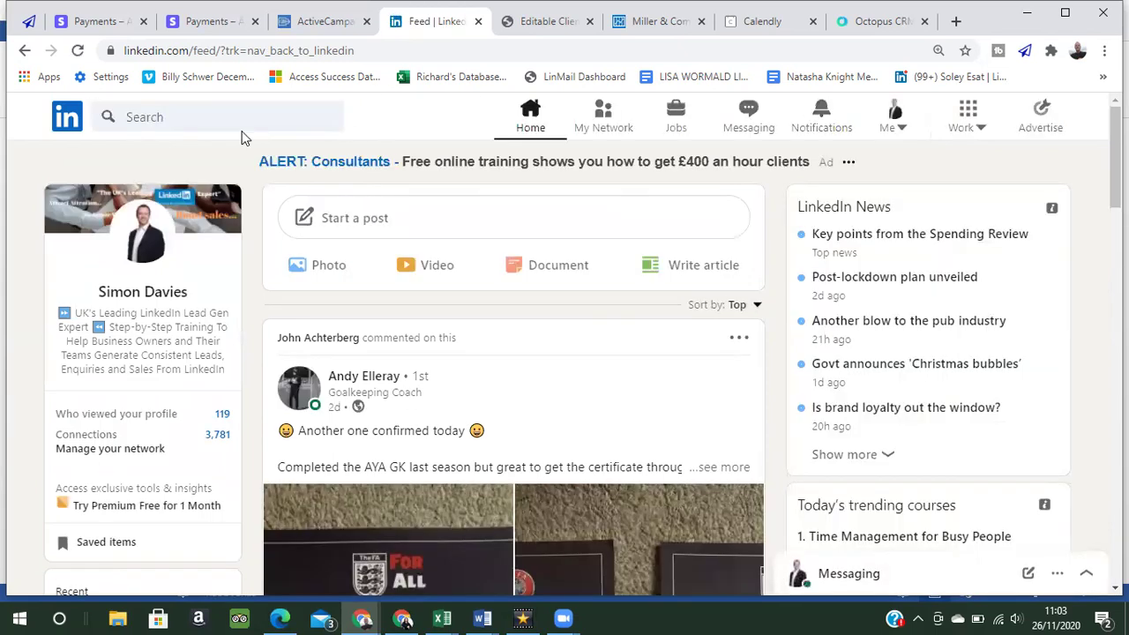
left_click(229, 117)
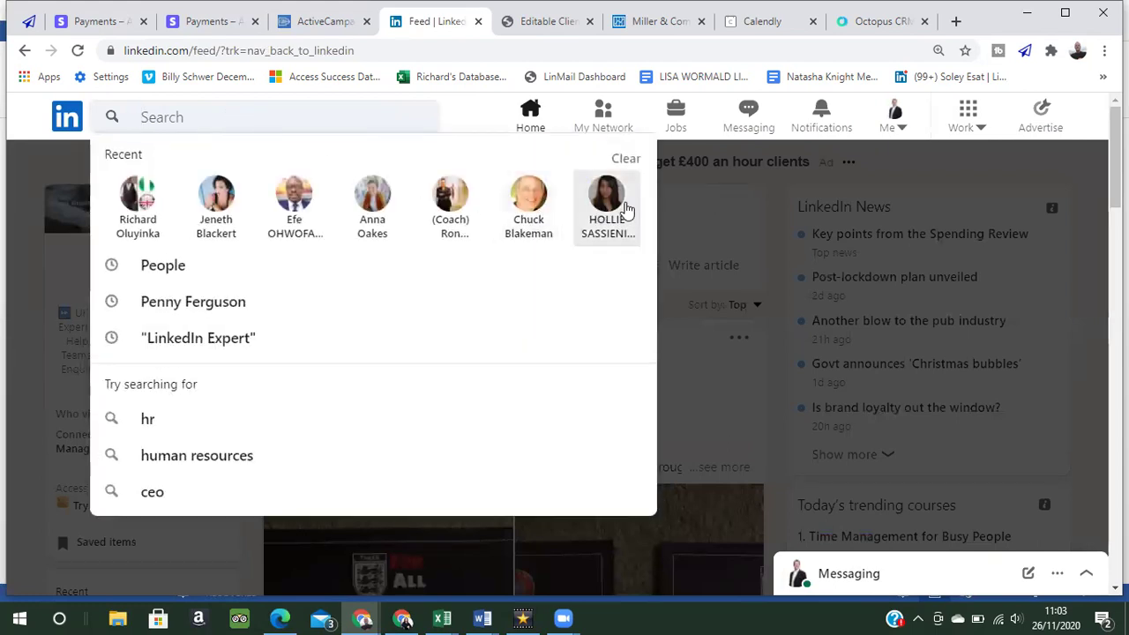
left_click(617, 208)
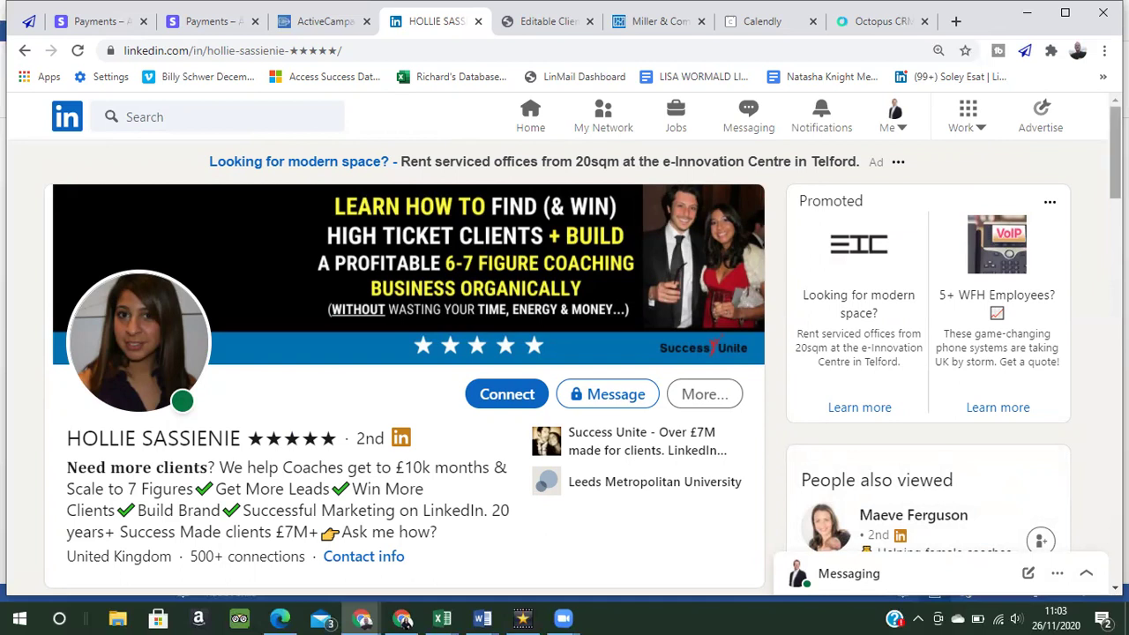
Scroll down to her Activity section and open the full activity feed.
scroll(582, 353, "down", 3)
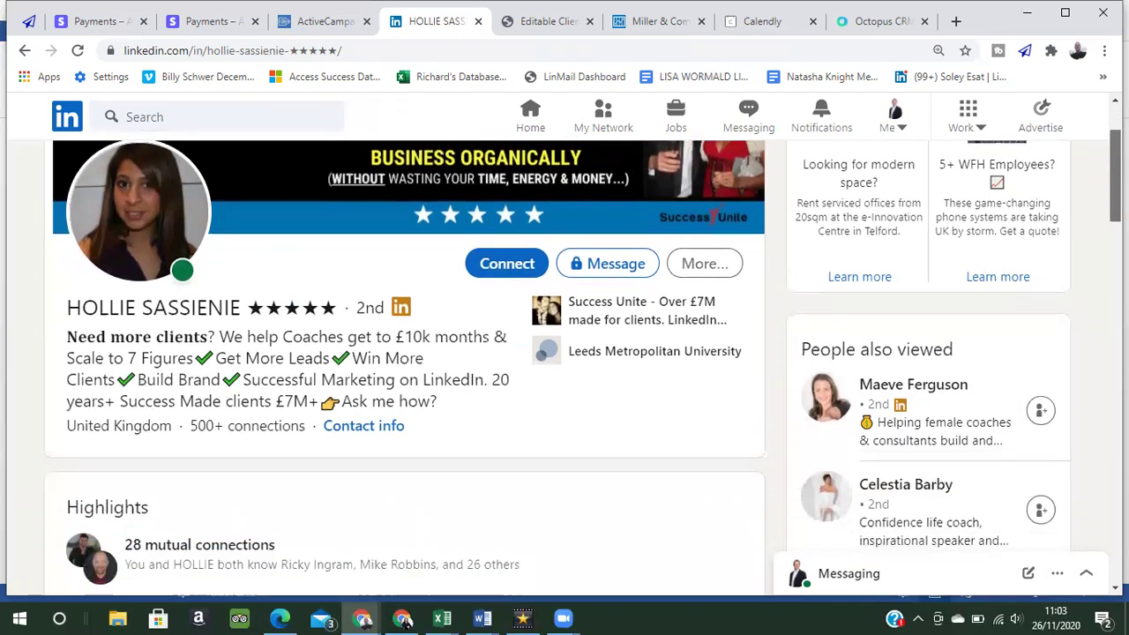
scroll(406, 353, "down", 4)
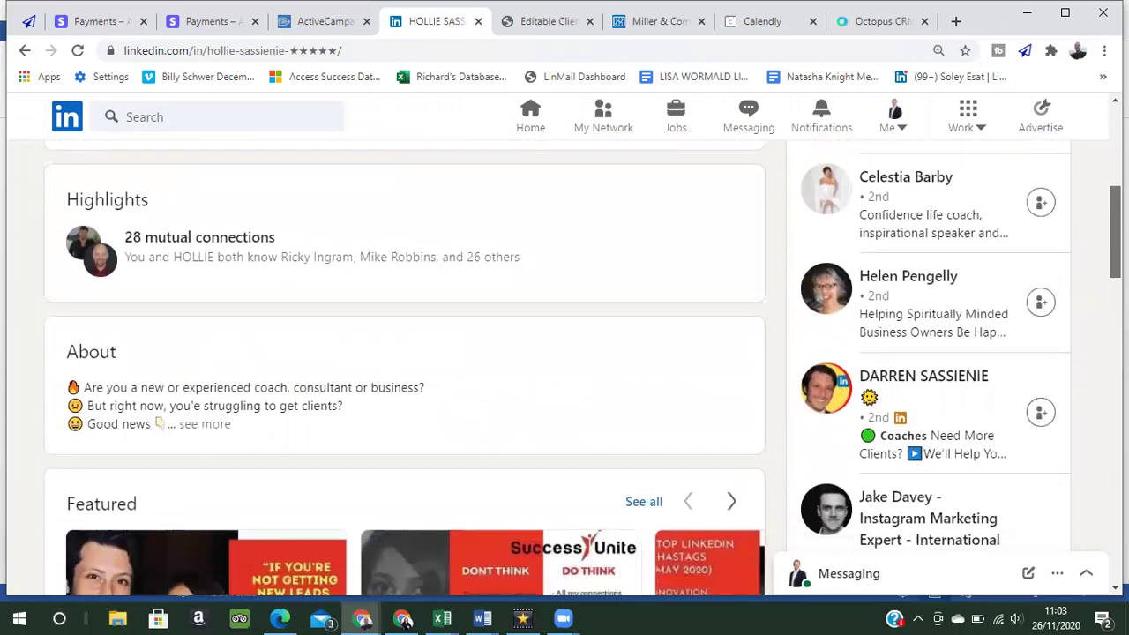
scroll(405, 353, "down", 1)
scroll(406, 353, "down", 1)
scroll(406, 353, "down", 4)
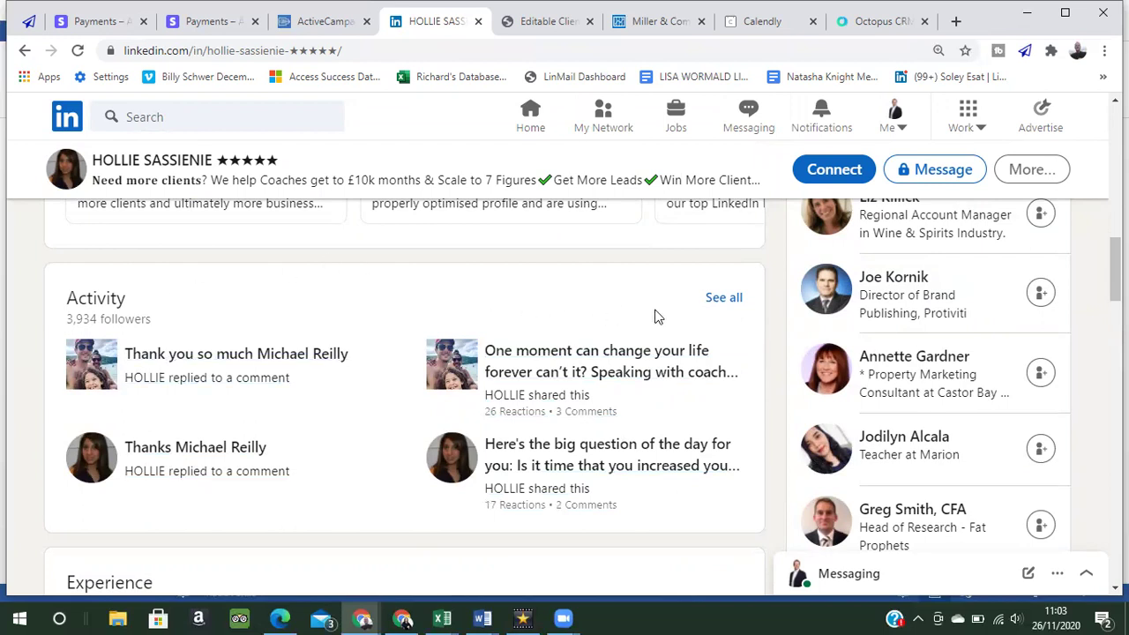
left_click(725, 300)
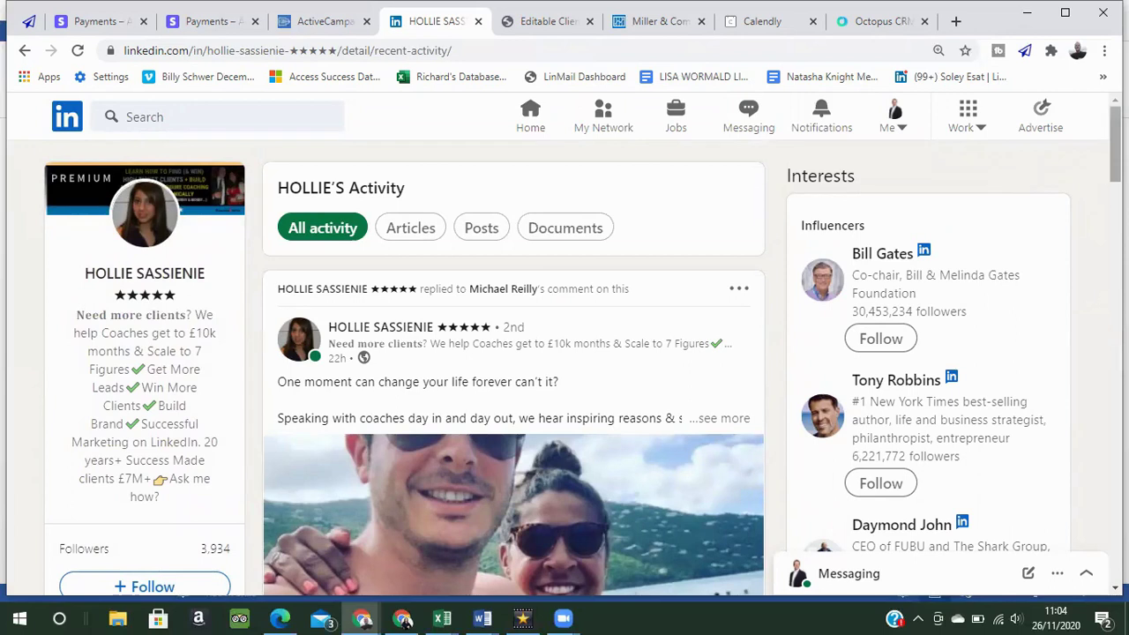
left_click_drag(1116, 146, 1116, 225)
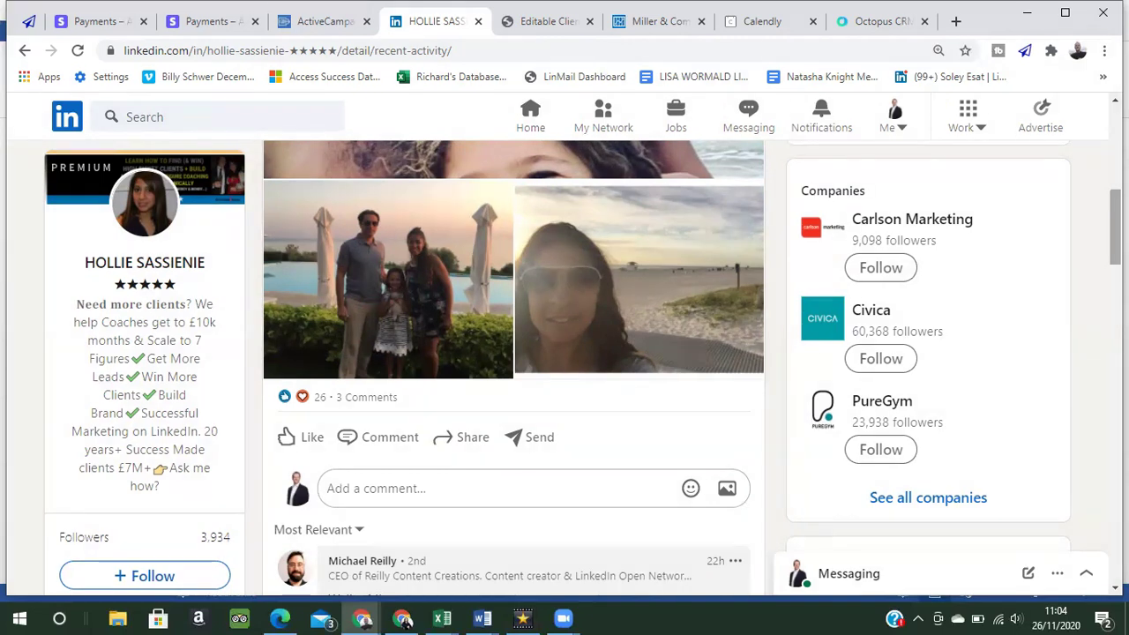
scroll(609, 368, "down", 2)
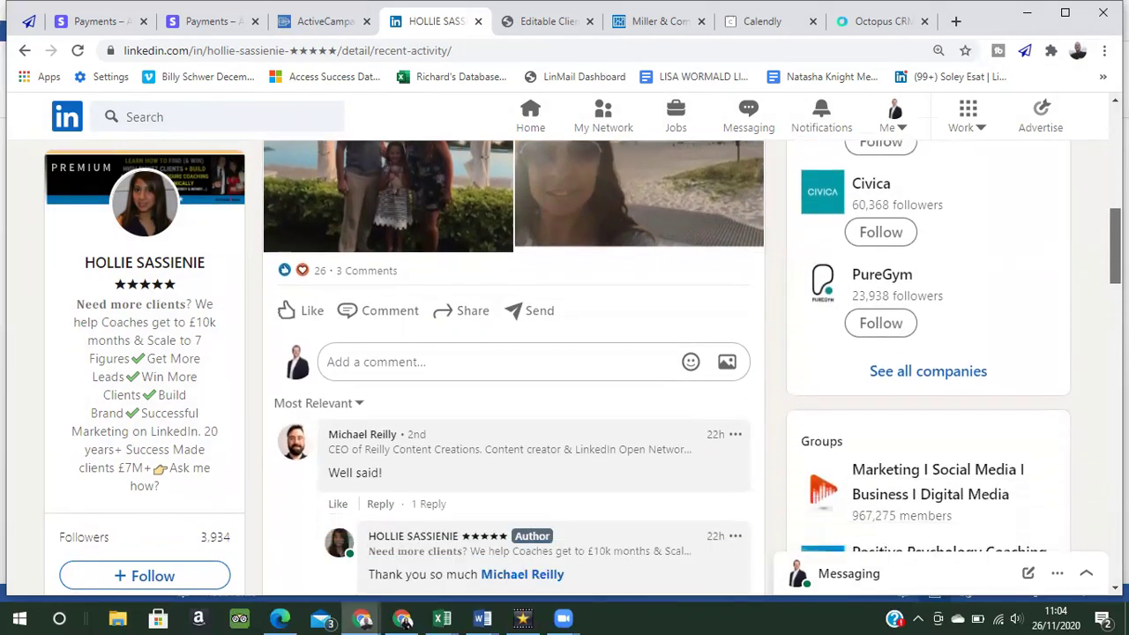
scroll(608, 368, "down", 1)
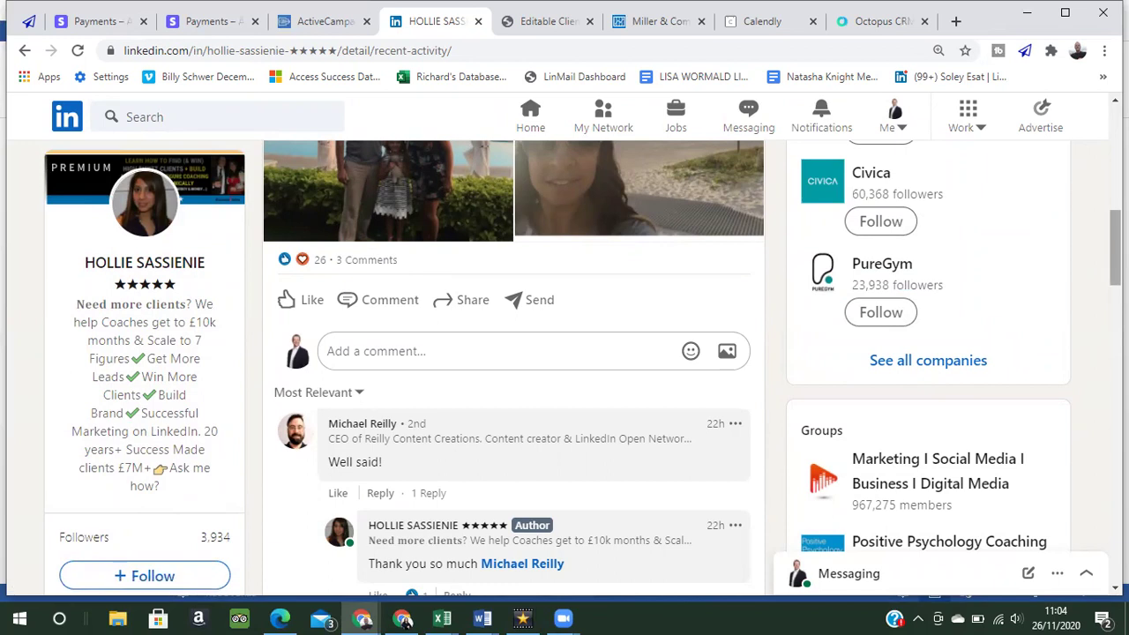
key("Page_Up")
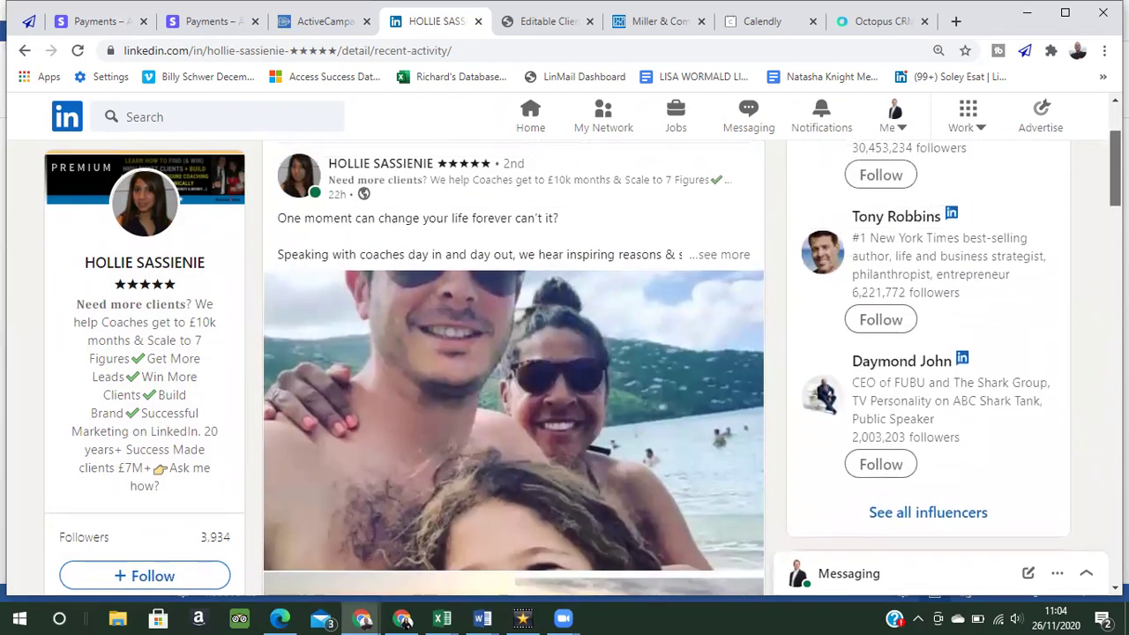
key("Down")
key("Down")
key("Down")
key("Down")
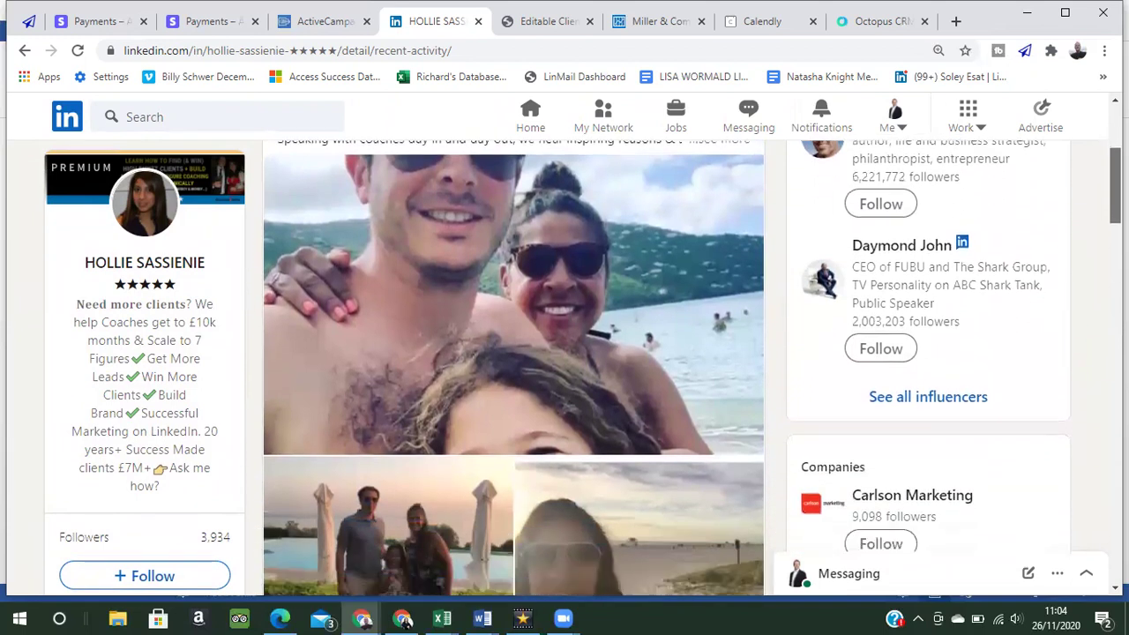
key("Down")
key("Down")
key("Down")
key("Down")
key("Down")
key("Down")
key("Down")
key("Down")
key("Down")
key("Down")
key("Down")
key("Down")
key("Down")
key("Down")
key("Down")
key("Down")
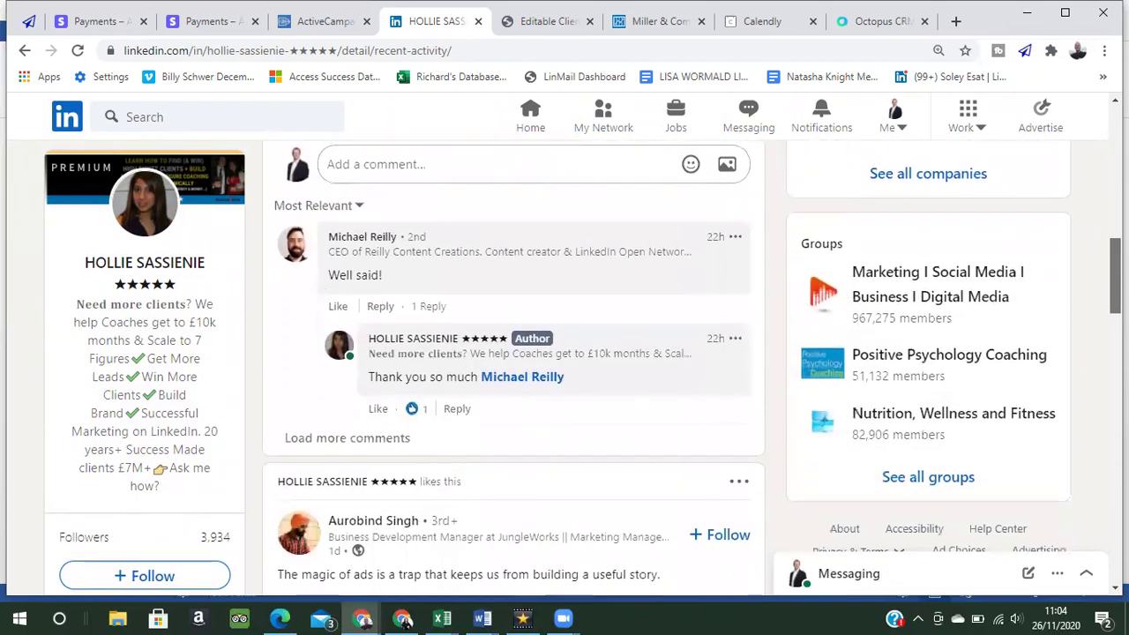
key("Down")
key("Down")
key("Down")
key("Down")
key("Down")
key("Down")
key("Down")
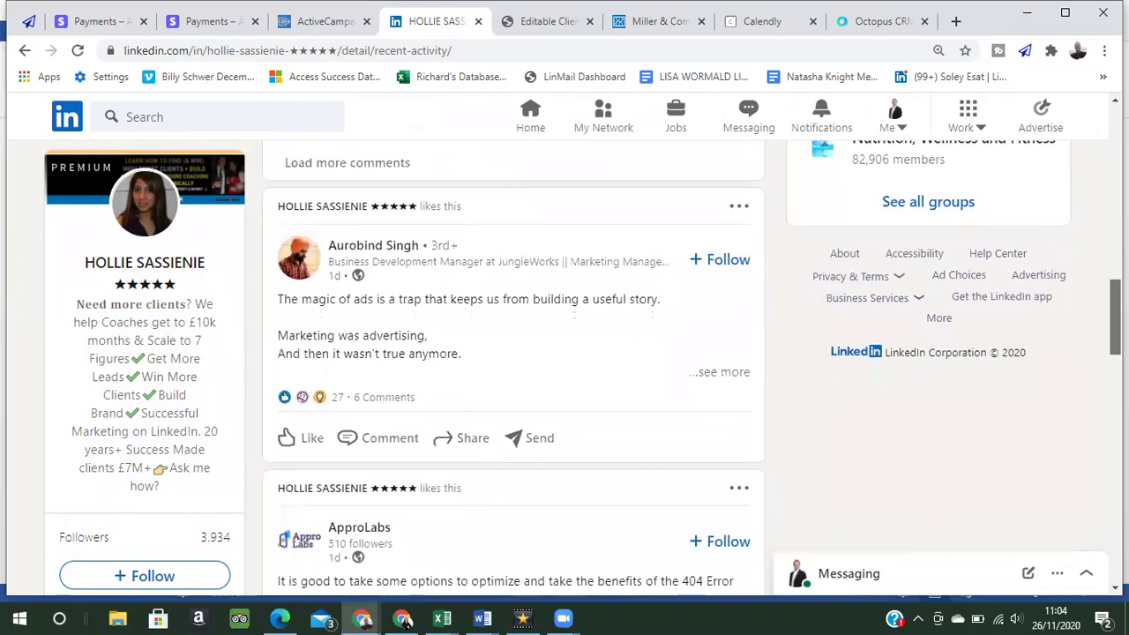
Browse the coach's activity, then filter it to Posts only, headed by 'One moment can change your life forever'.
key("Down")
key("Down")
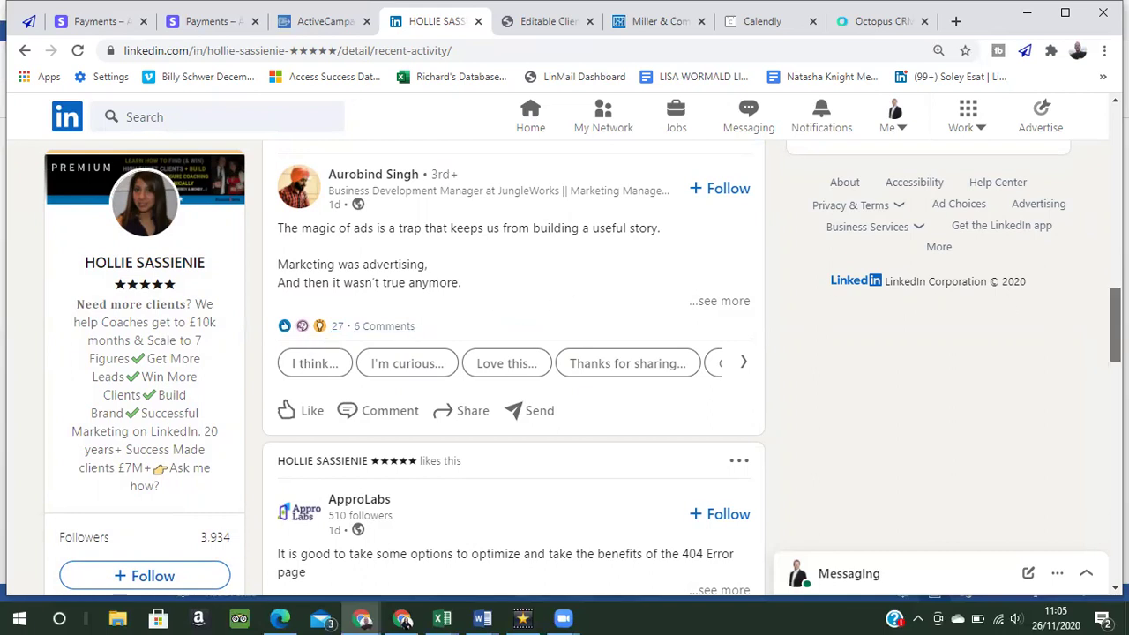
scroll(1116, 326, "down", 2)
scroll(1116, 353, "down", 2)
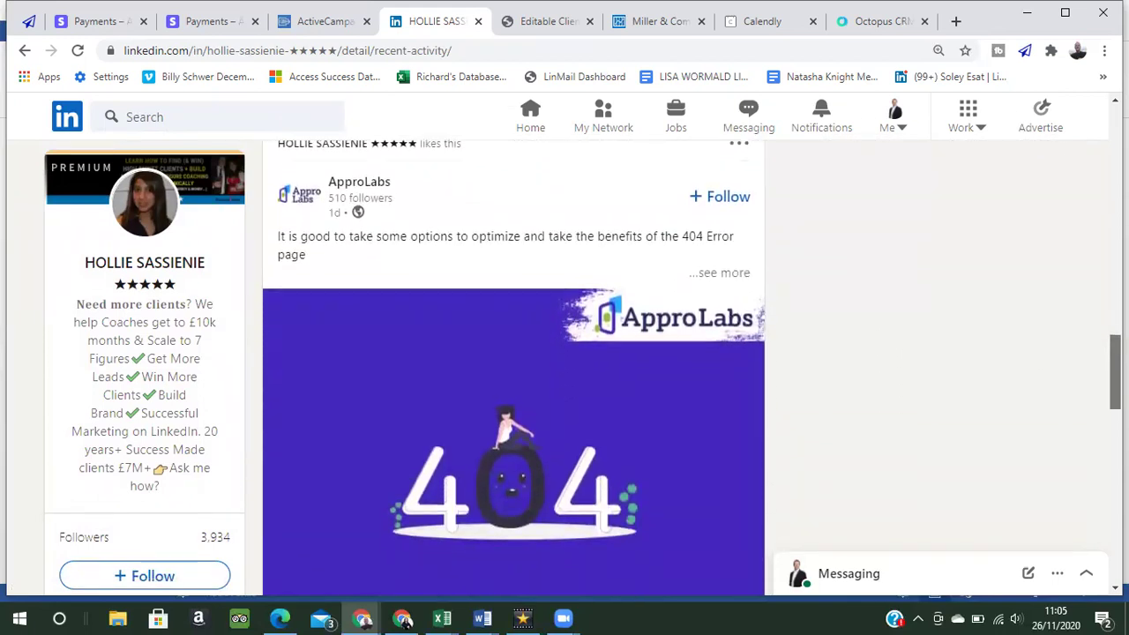
scroll(1116, 370, "up", 1)
scroll(1116, 371, "down", 2)
scroll(1116, 379, "down", 2)
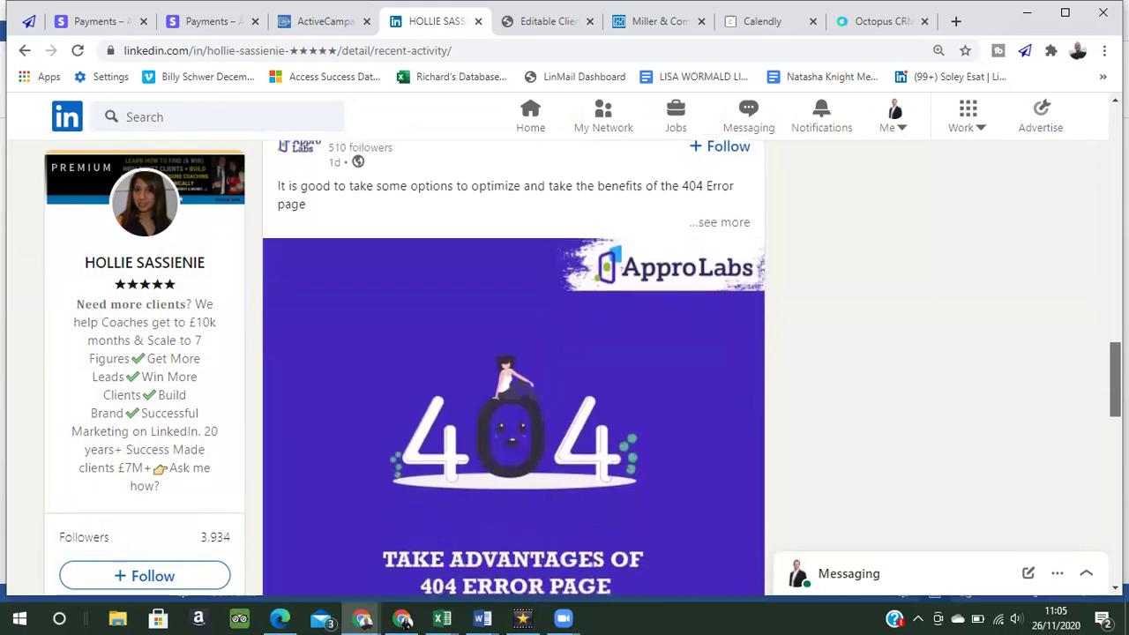
scroll(514, 371, "down", 4)
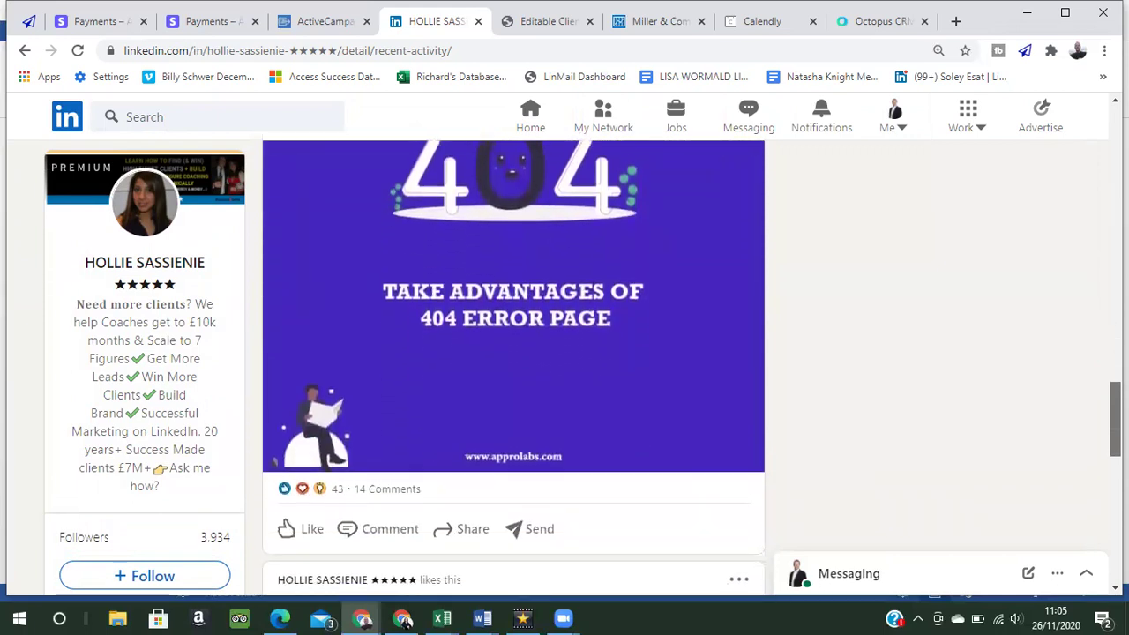
scroll(513, 370, "down", 2)
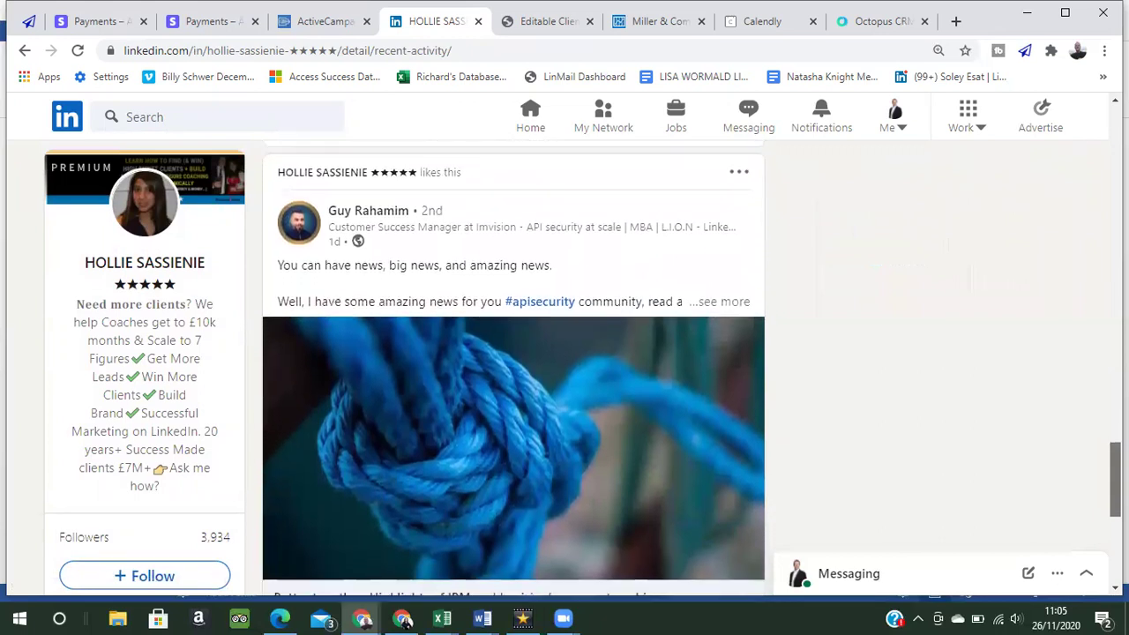
scroll(513, 371, "up", 1)
scroll(513, 370, "up", 10)
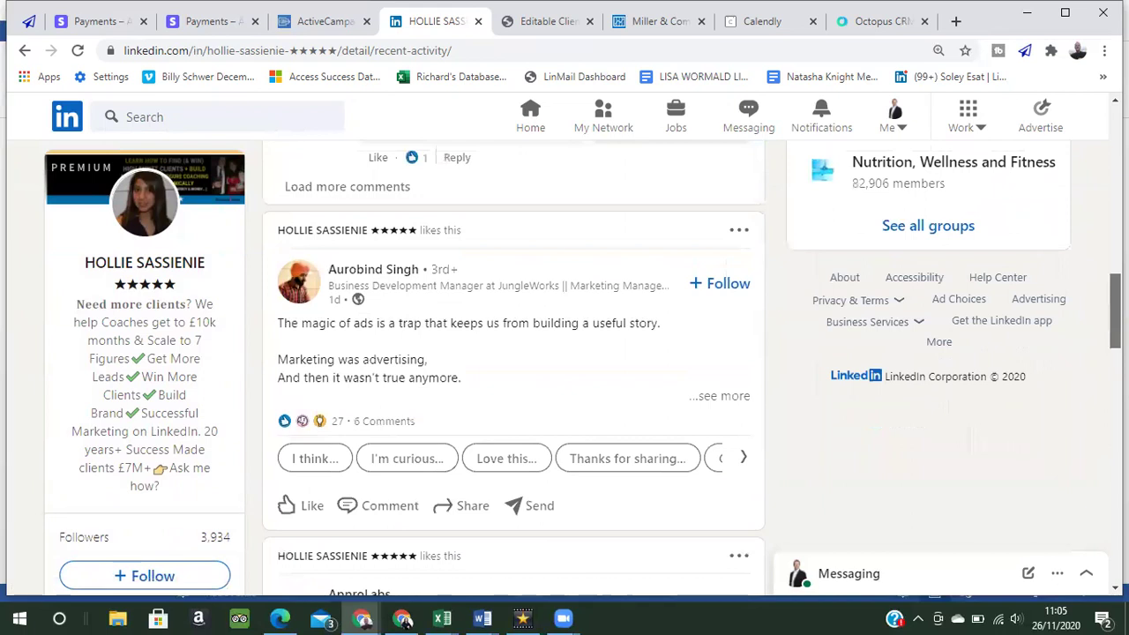
scroll(513, 370, "up", 10)
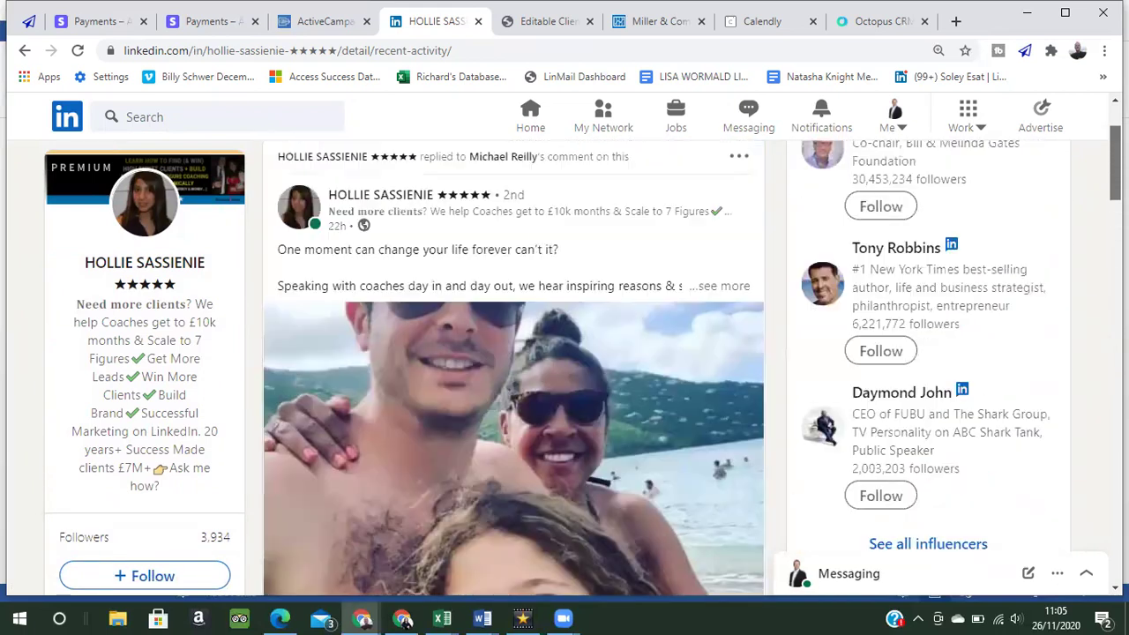
scroll(662, 150, "up", 2)
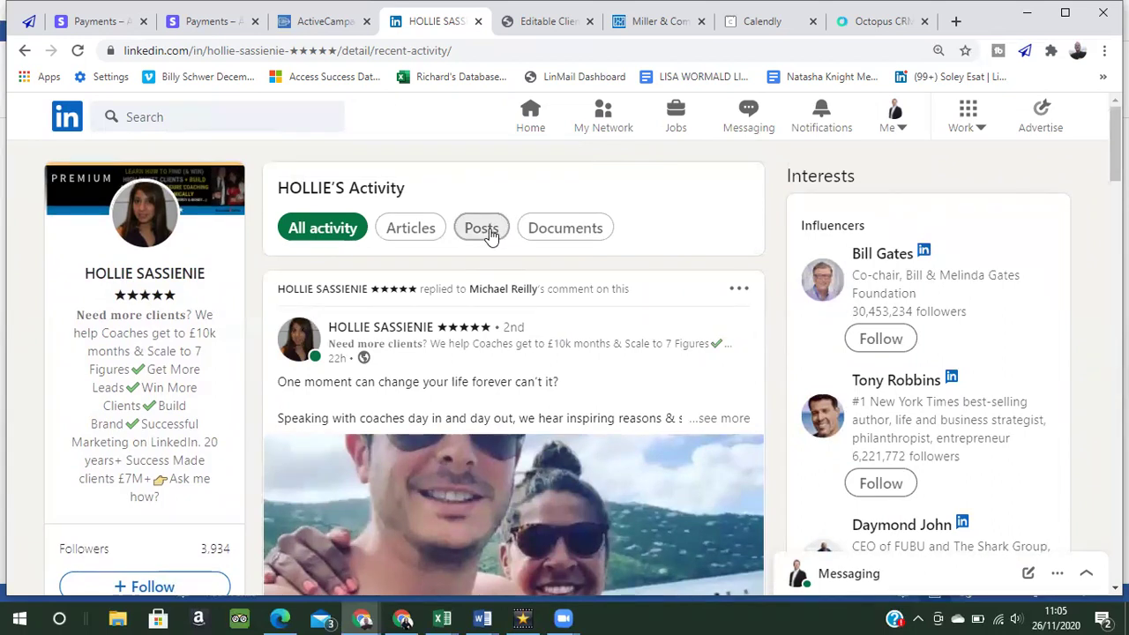
left_click(483, 229)
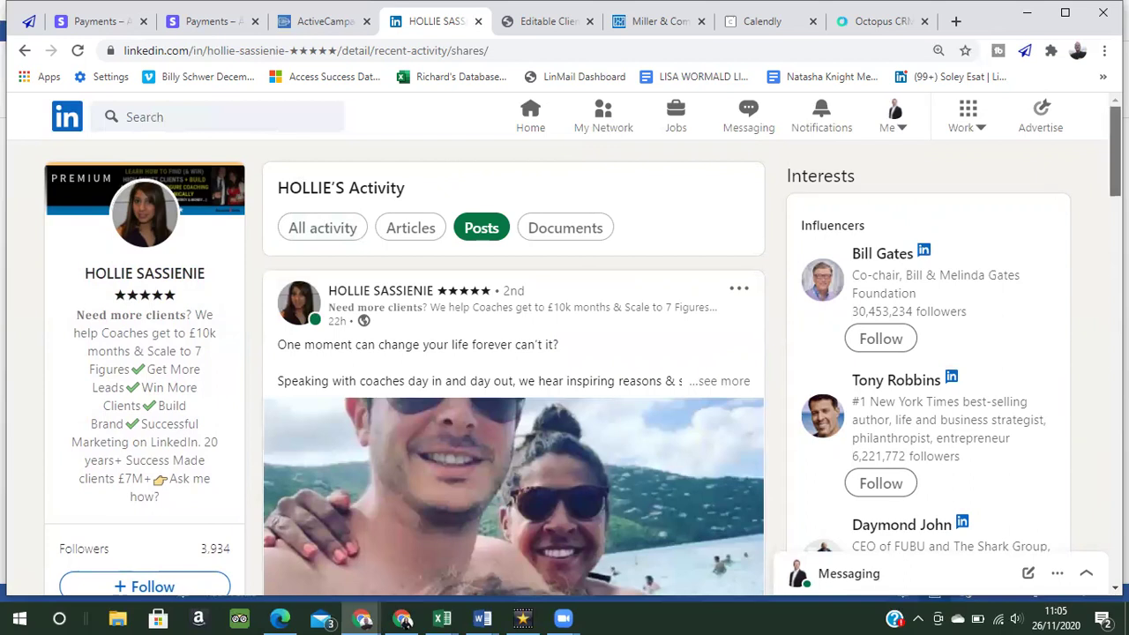
scroll(583, 352, "down", 2)
scroll(514, 371, "down", 5)
scroll(514, 371, "down", 3)
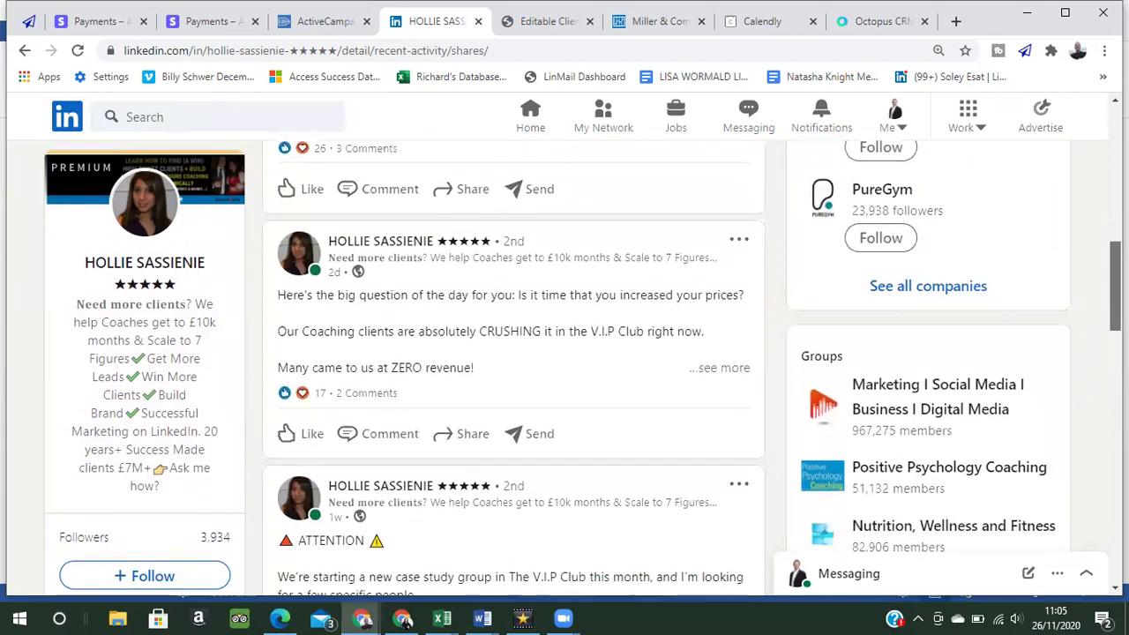
scroll(514, 370, "down", 1)
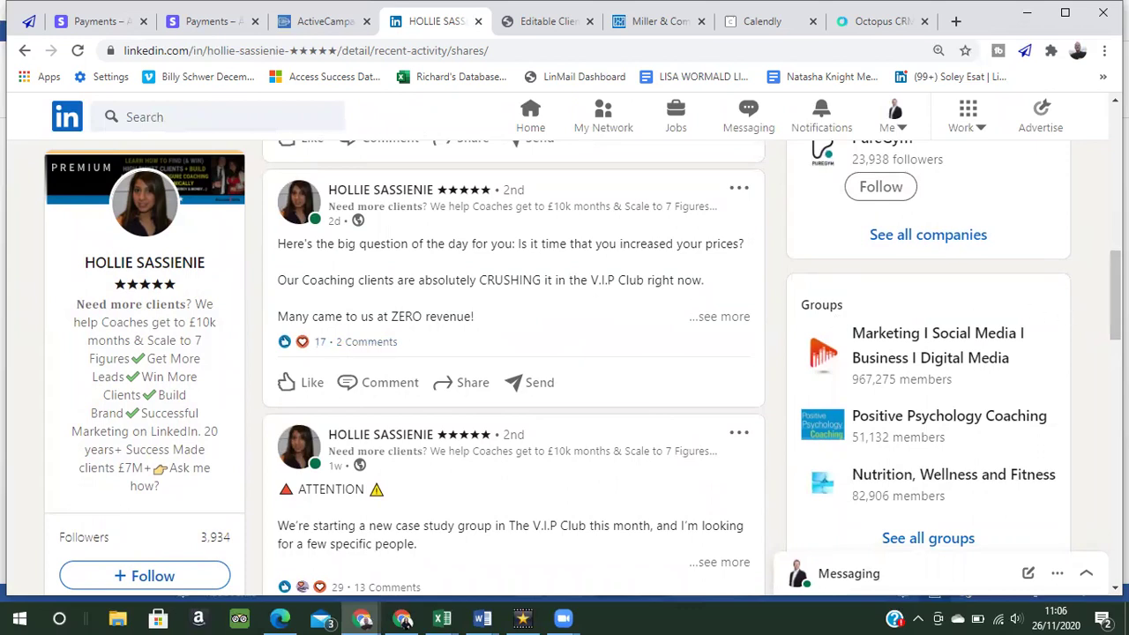
scroll(1116, 300, "down", 2)
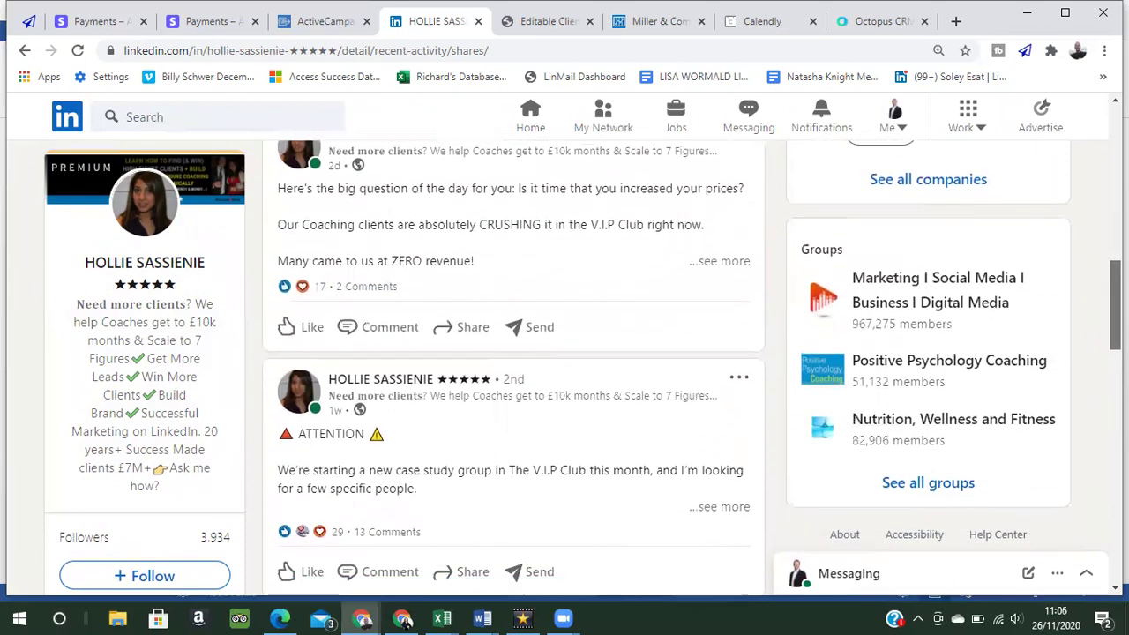
scroll(1116, 318, "down", 2)
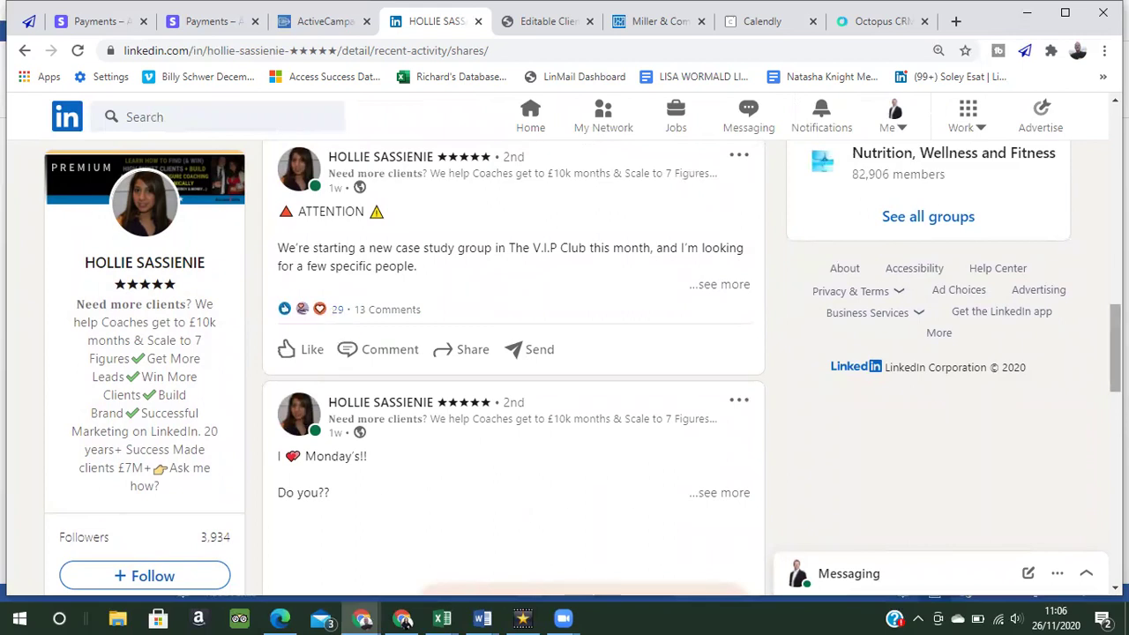
scroll(512, 353, "up", 6)
scroll(511, 353, "up", 5)
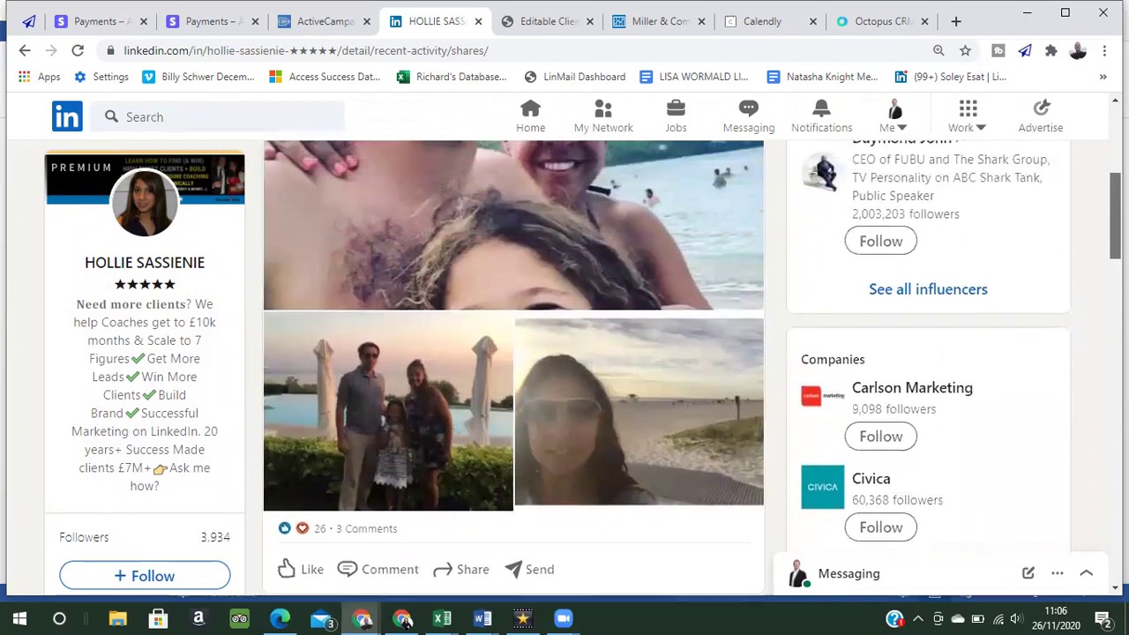
scroll(512, 371, "up", 3)
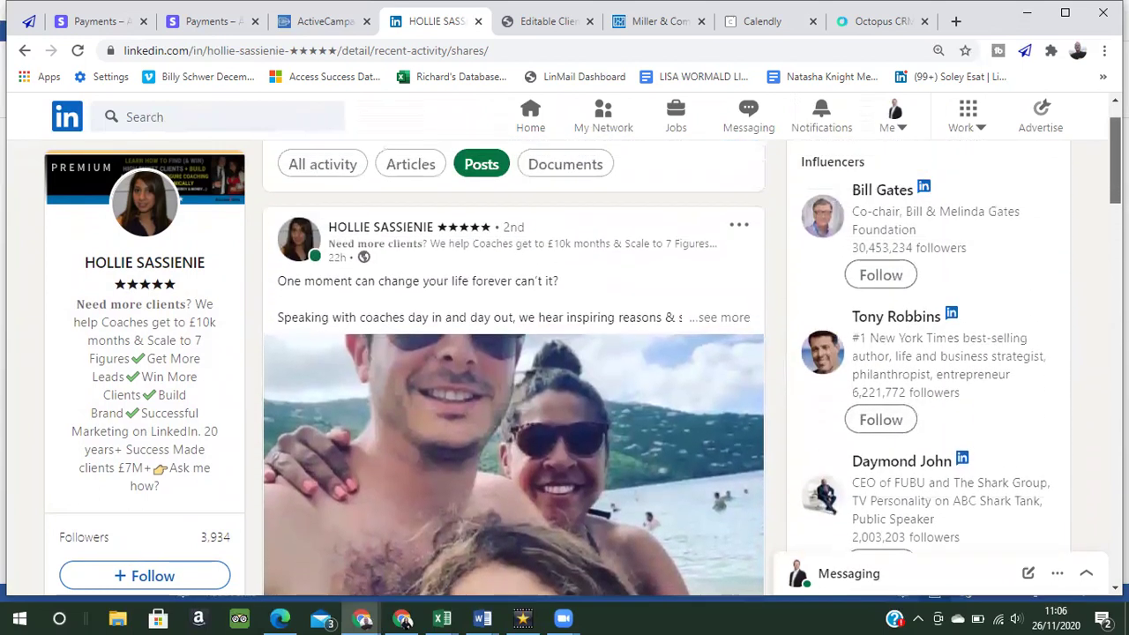
scroll(512, 370, "down", 4)
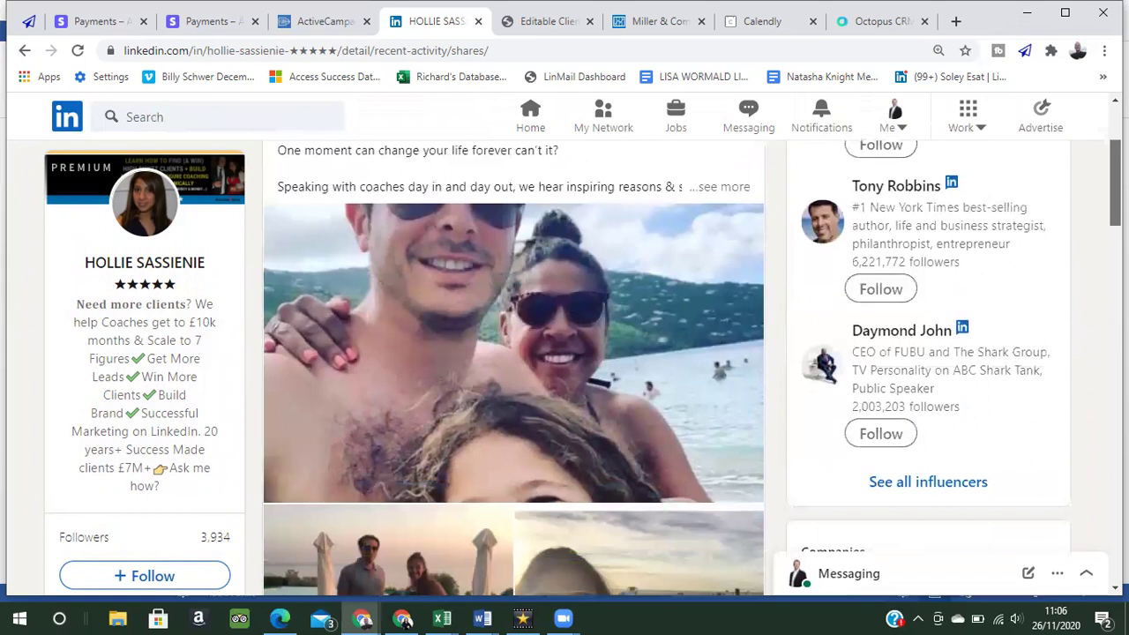
scroll(791, 280, "down", 3)
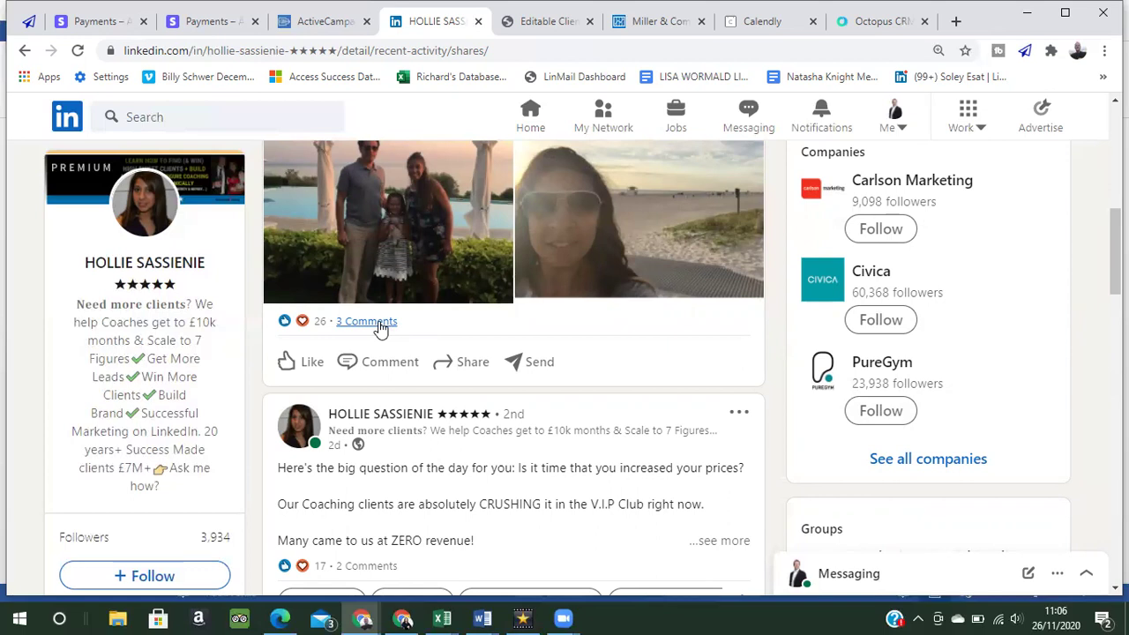
Expand the comments on the beach photo post.
right_click(381, 328)
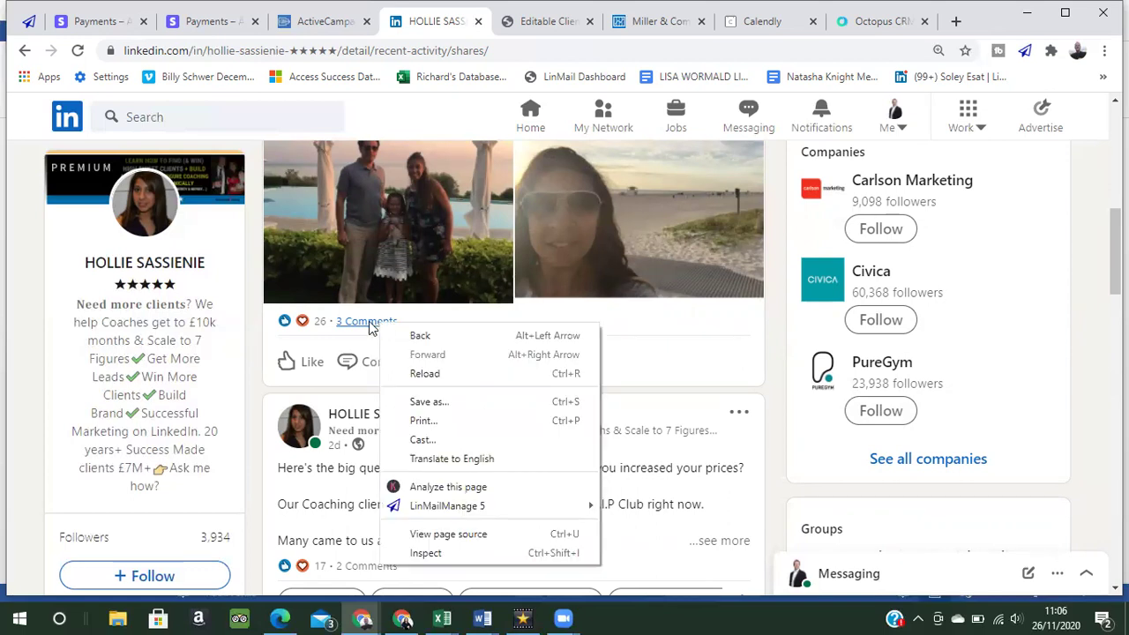
key("Escape")
left_click(369, 323)
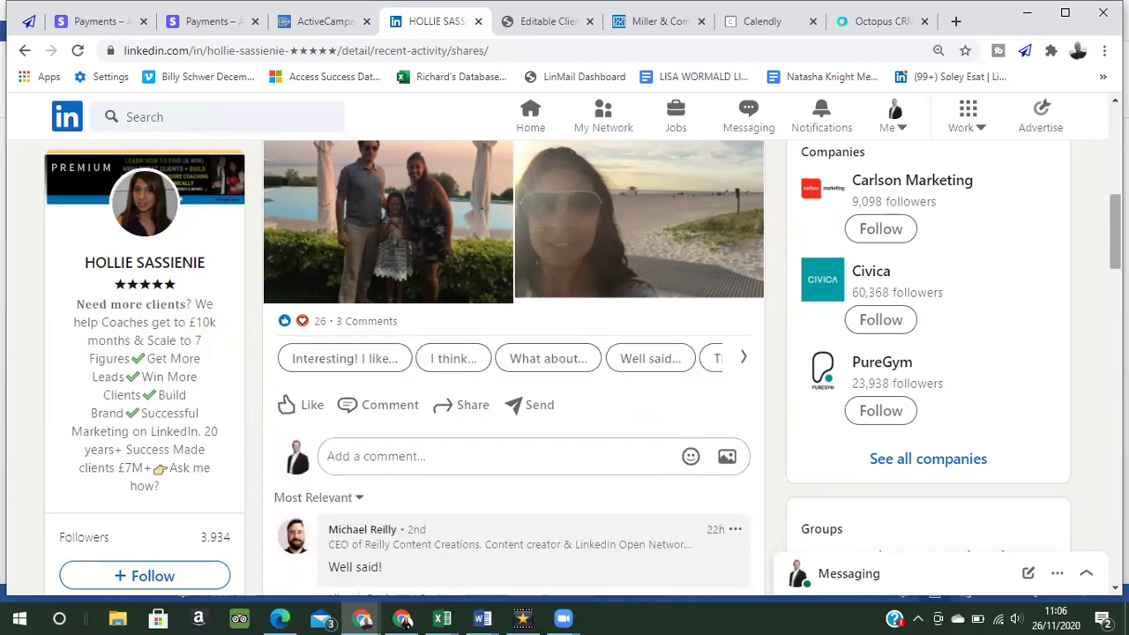
left_click_drag(1116, 232, 1116, 273)
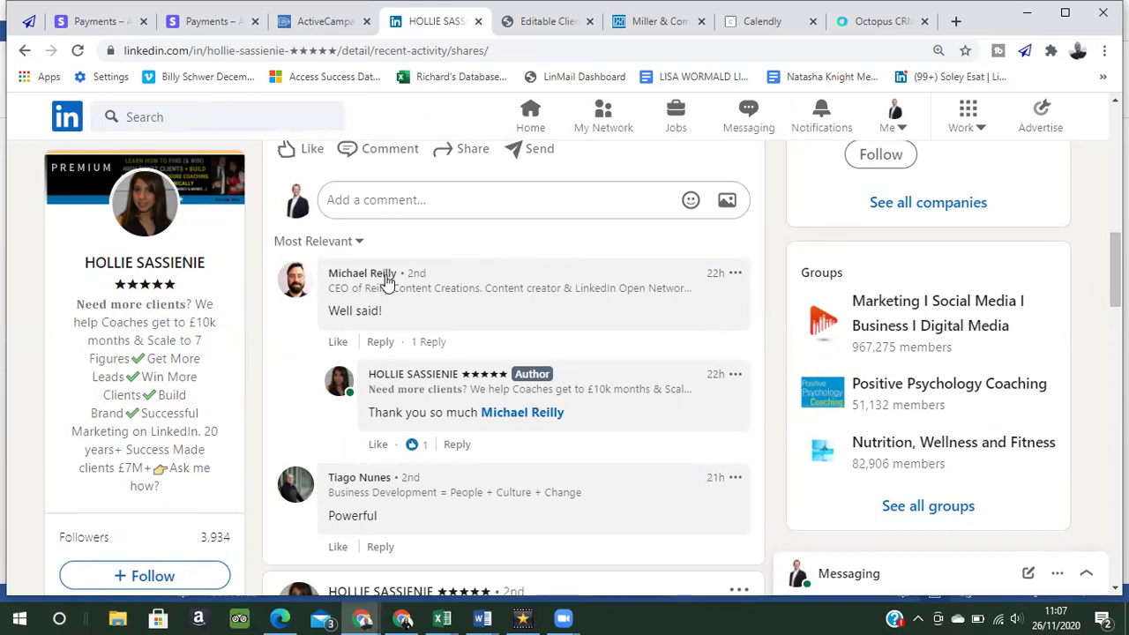
Open a commenter's profile in a new tab, then return to the post with 26 reactions.
mouse_move(365, 281)
scroll(518, 334, "down", 1)
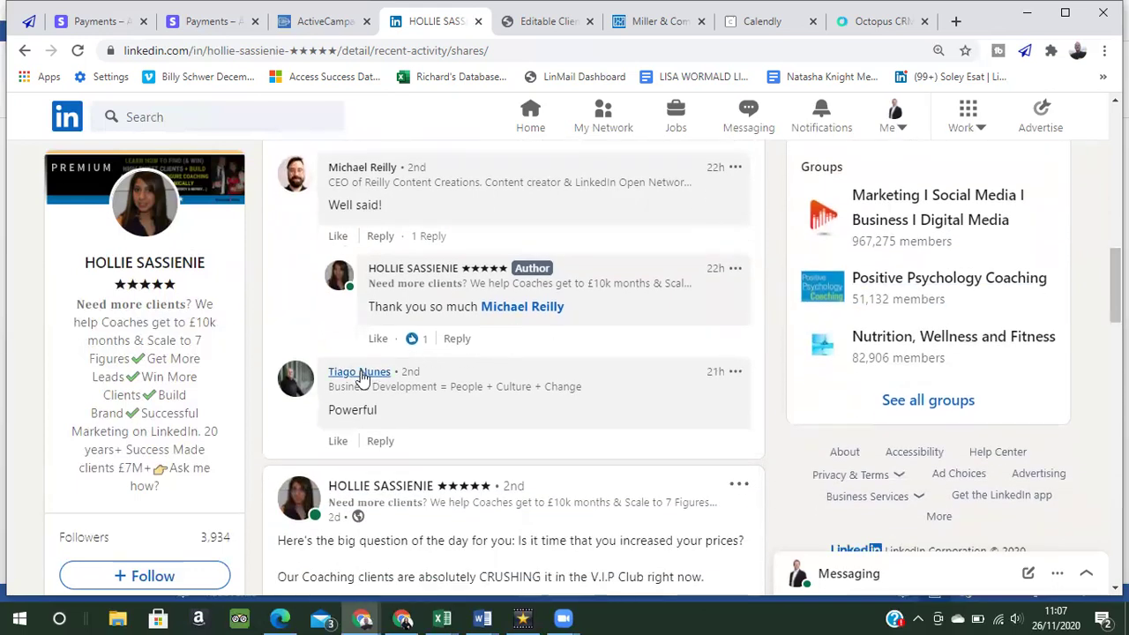
mouse_move(361, 376)
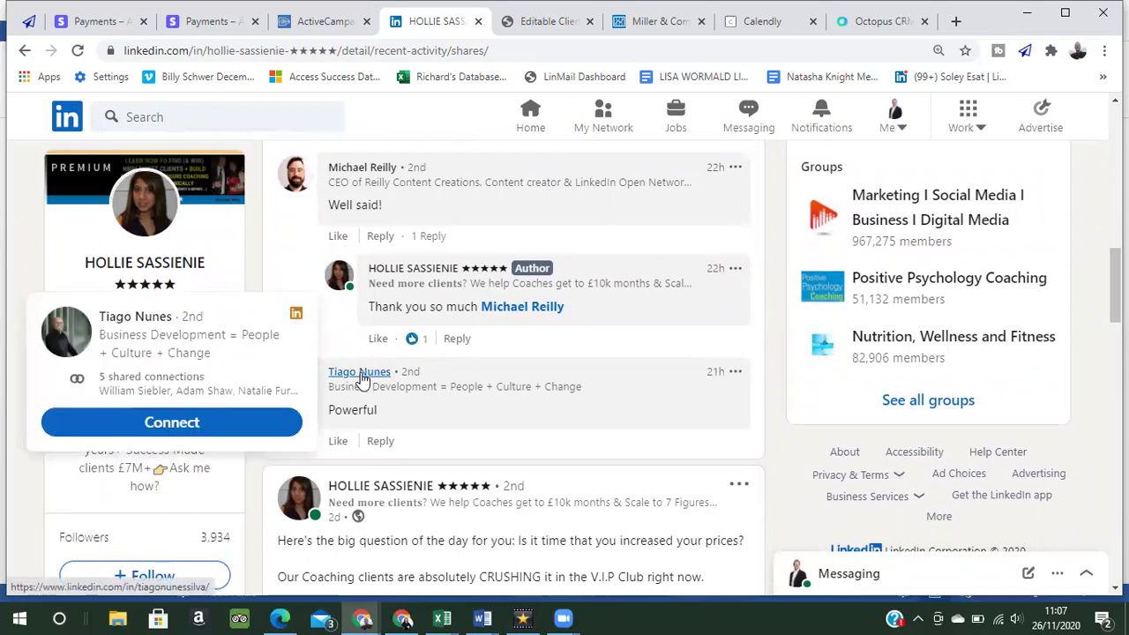
right_click(361, 377)
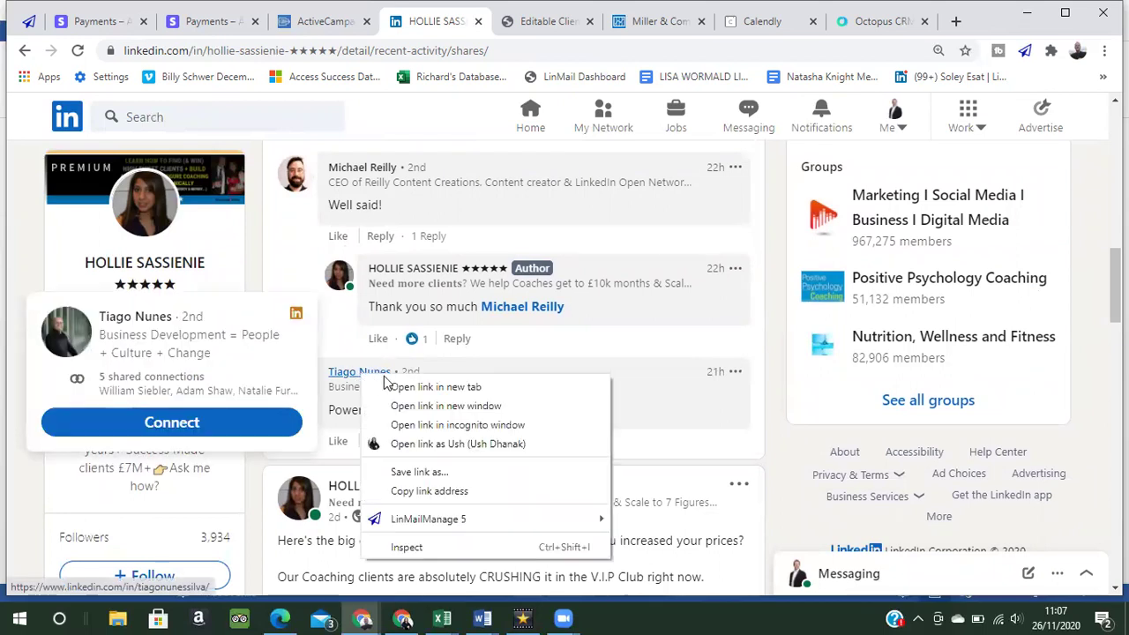
left_click(441, 388)
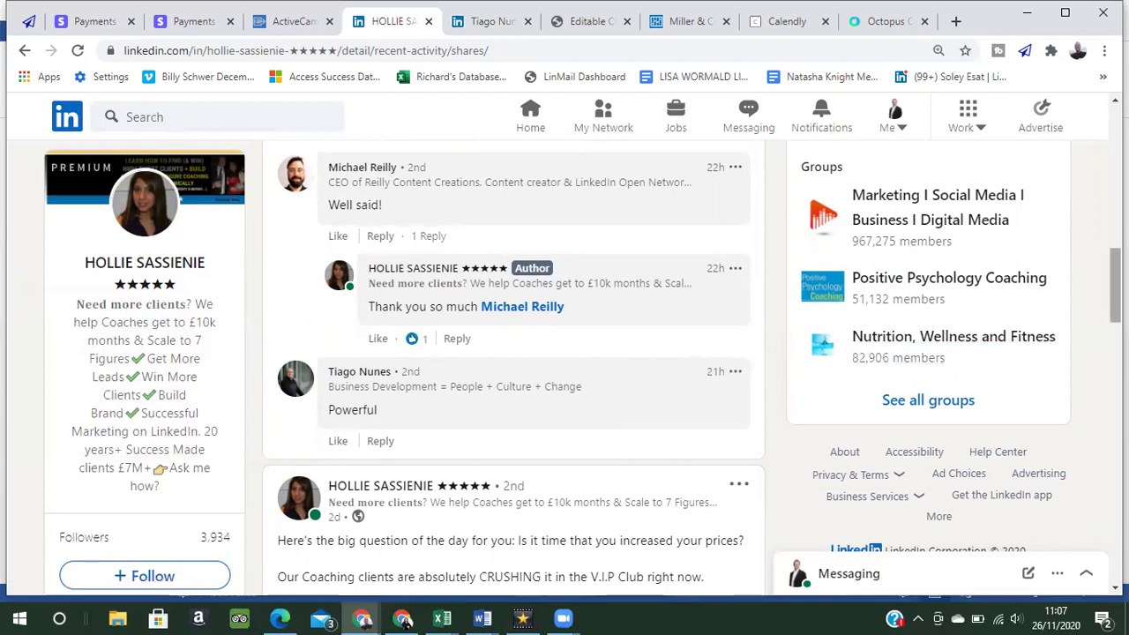
scroll(564, 371, "down", 2)
scroll(564, 371, "down", 1)
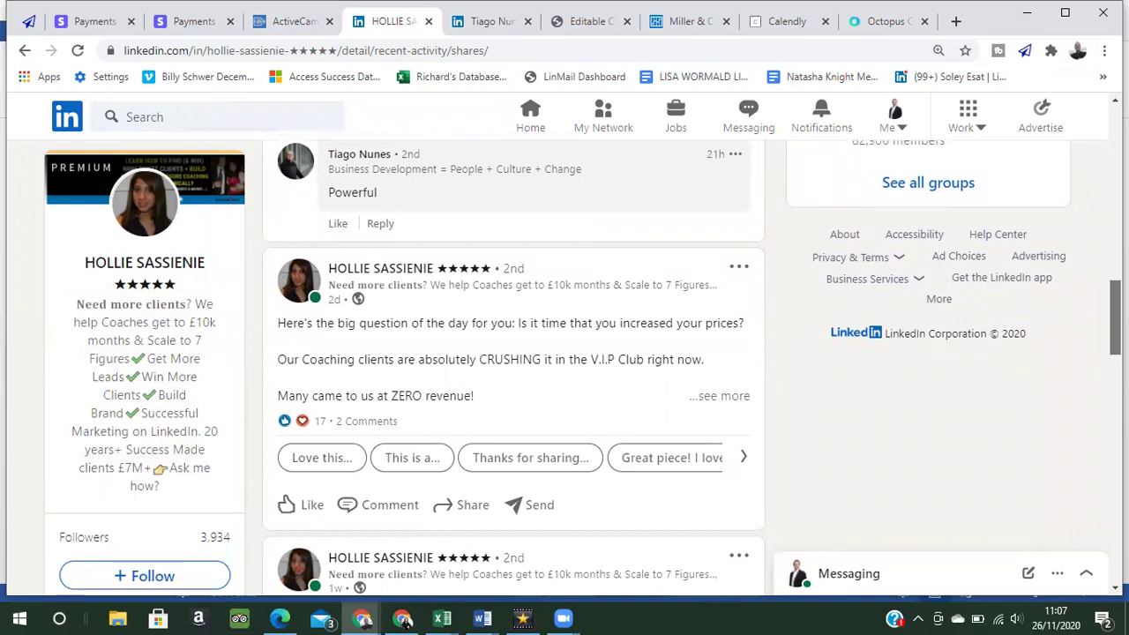
scroll(565, 370, "up", 5)
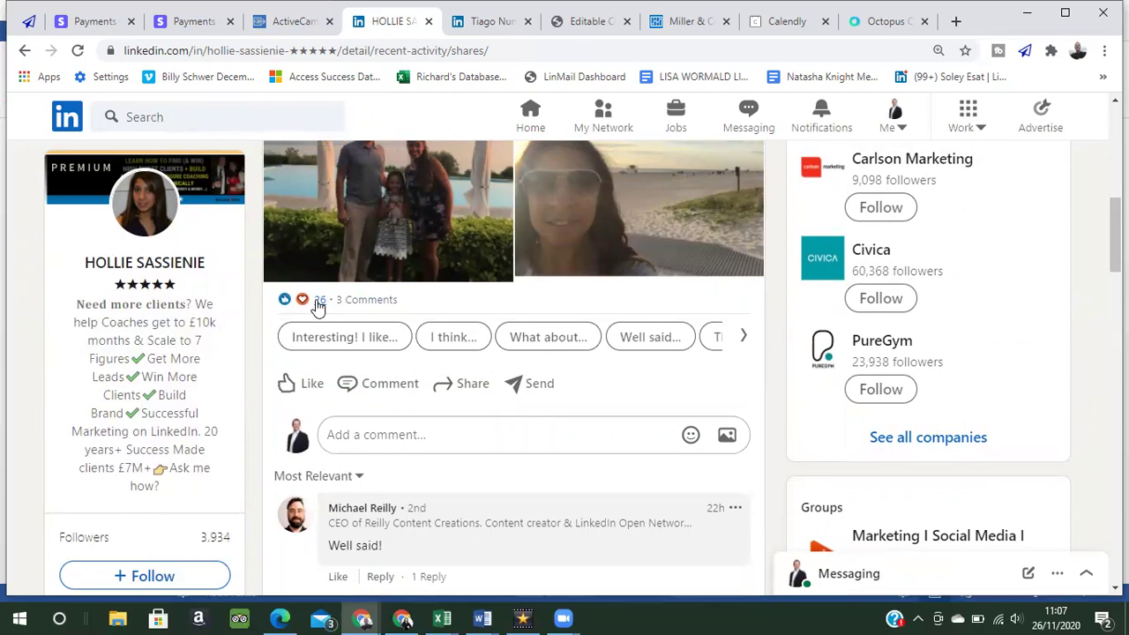
Open the post's 26 reactions list and open two 2nd-degree reactors' profiles in new tabs.
left_click(319, 301)
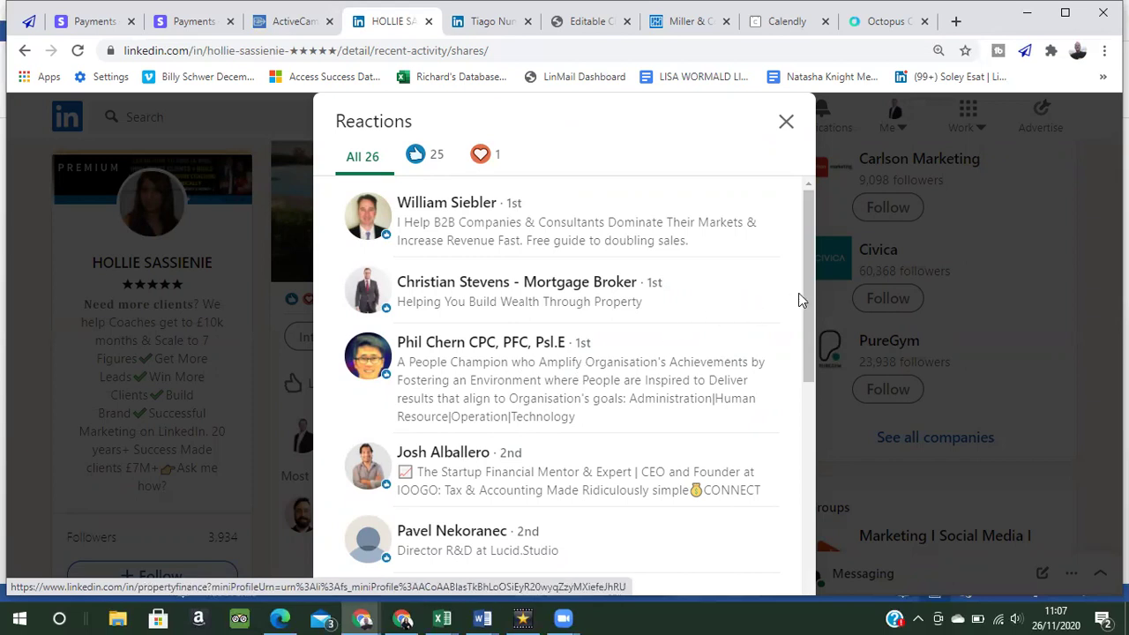
left_click_drag(804, 293, 810, 386)
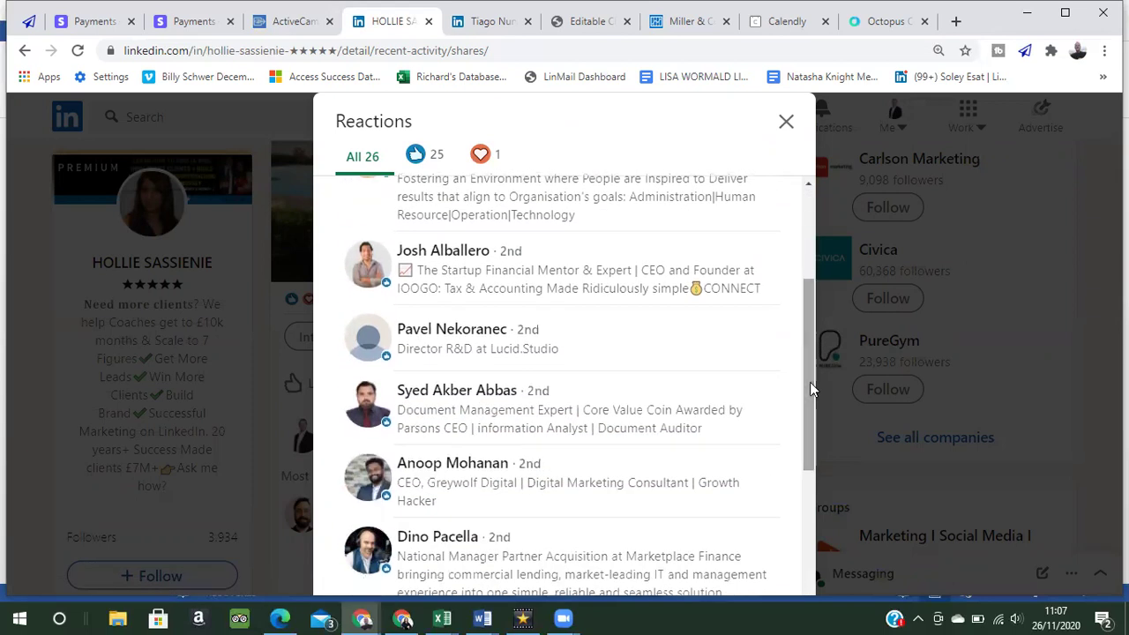
right_click(467, 258)
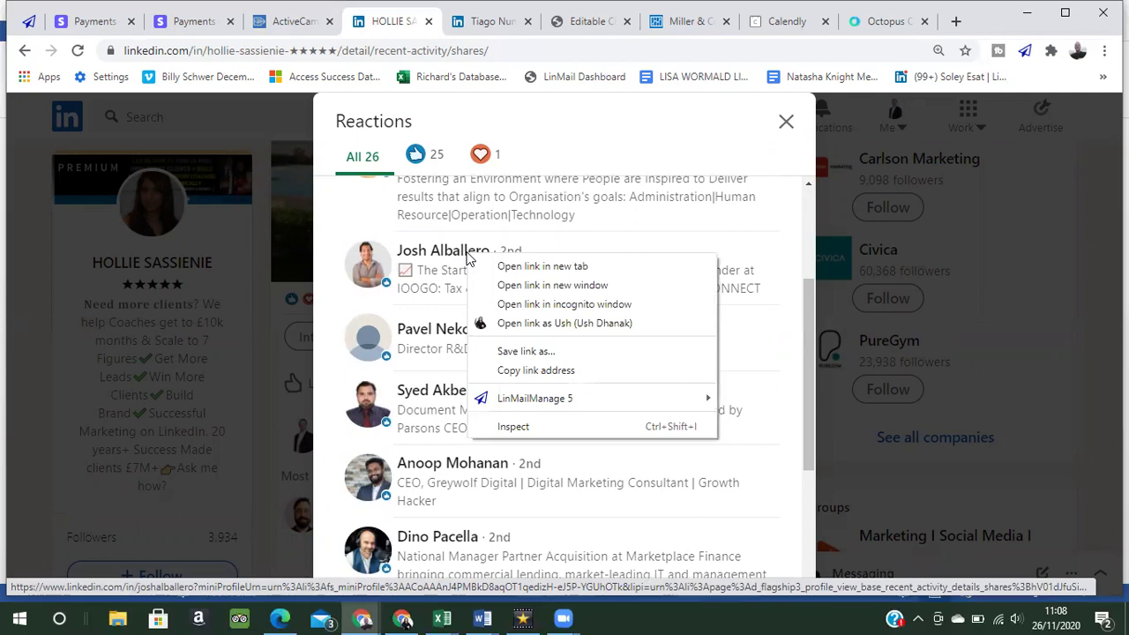
left_click(520, 266)
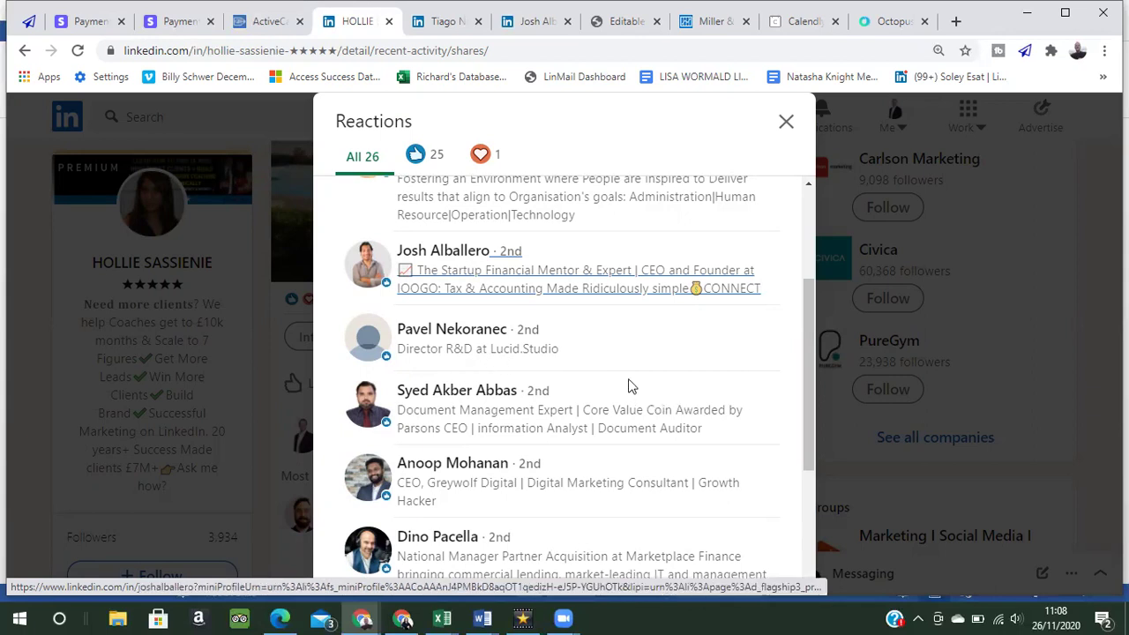
left_click_drag(805, 370, 802, 425)
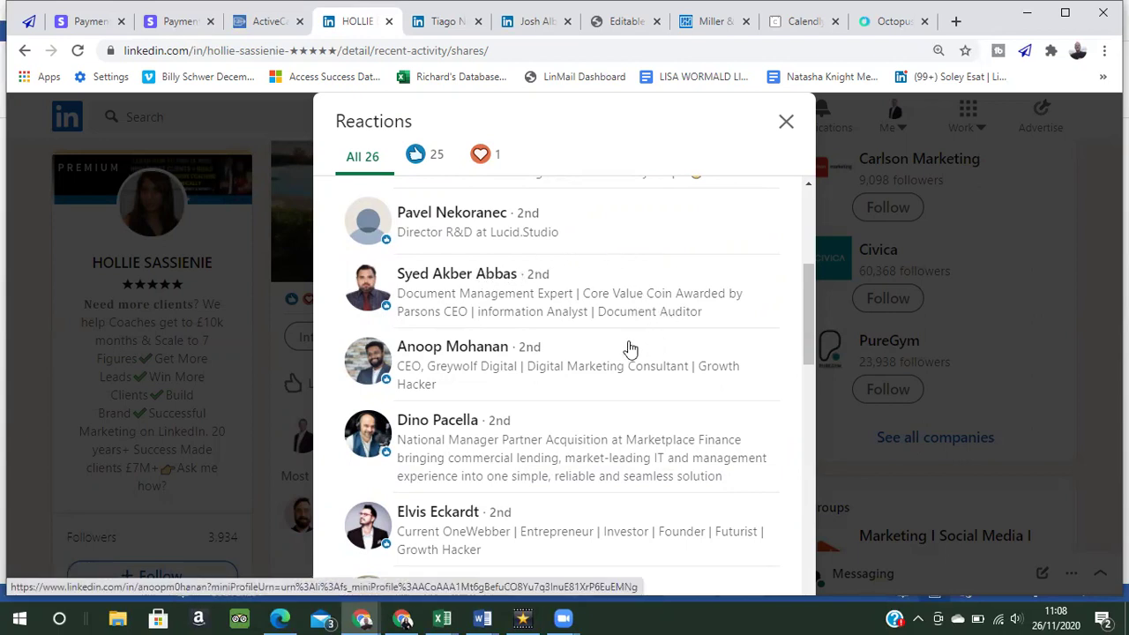
right_click(472, 353)
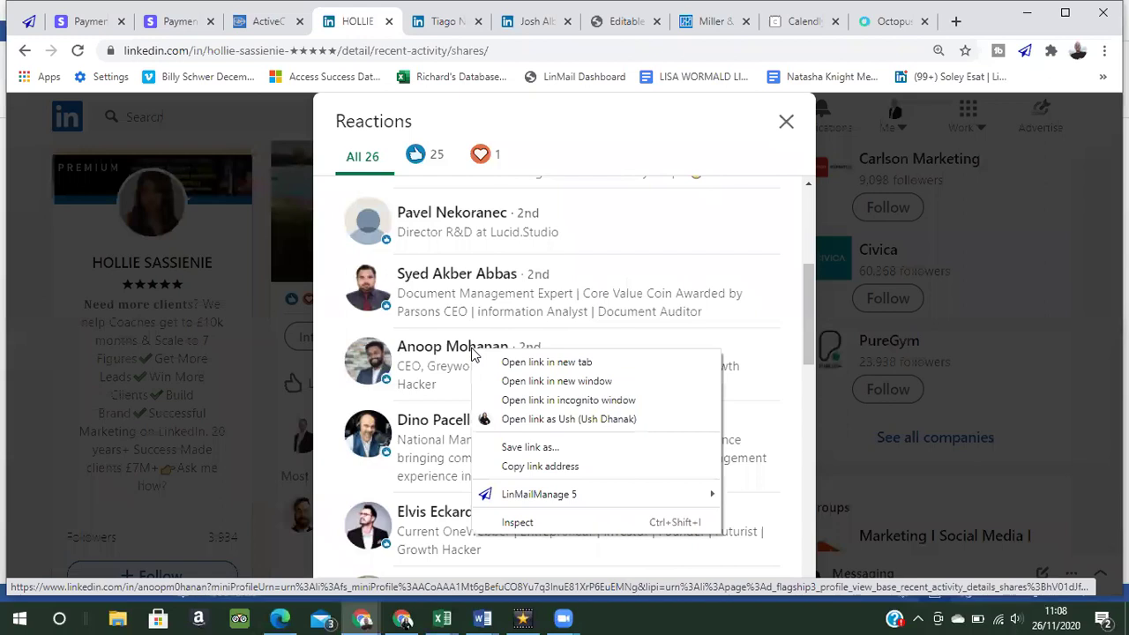
left_click(522, 362)
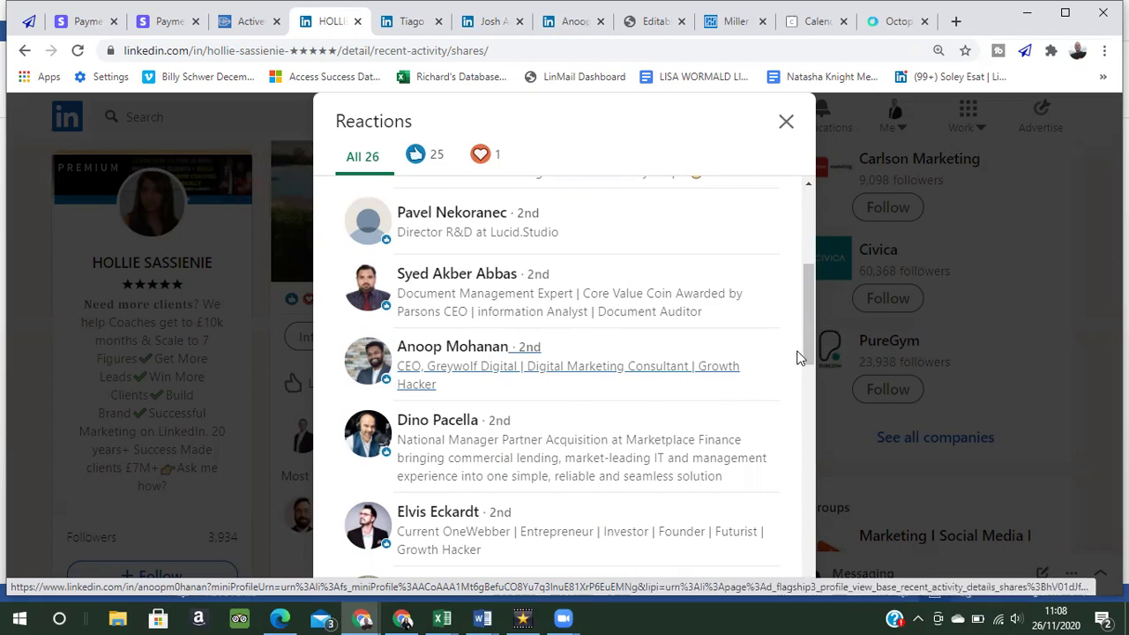
Open the next two reactors' profiles from the Reactions list in new tabs.
left_click_drag(810, 338, 804, 371)
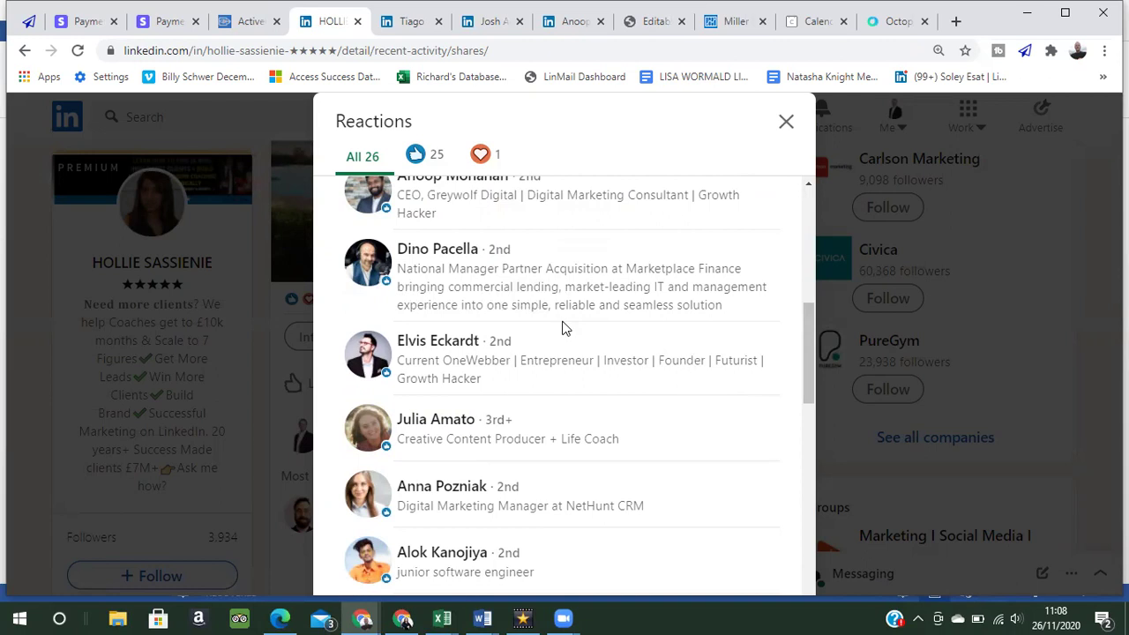
right_click(455, 349)
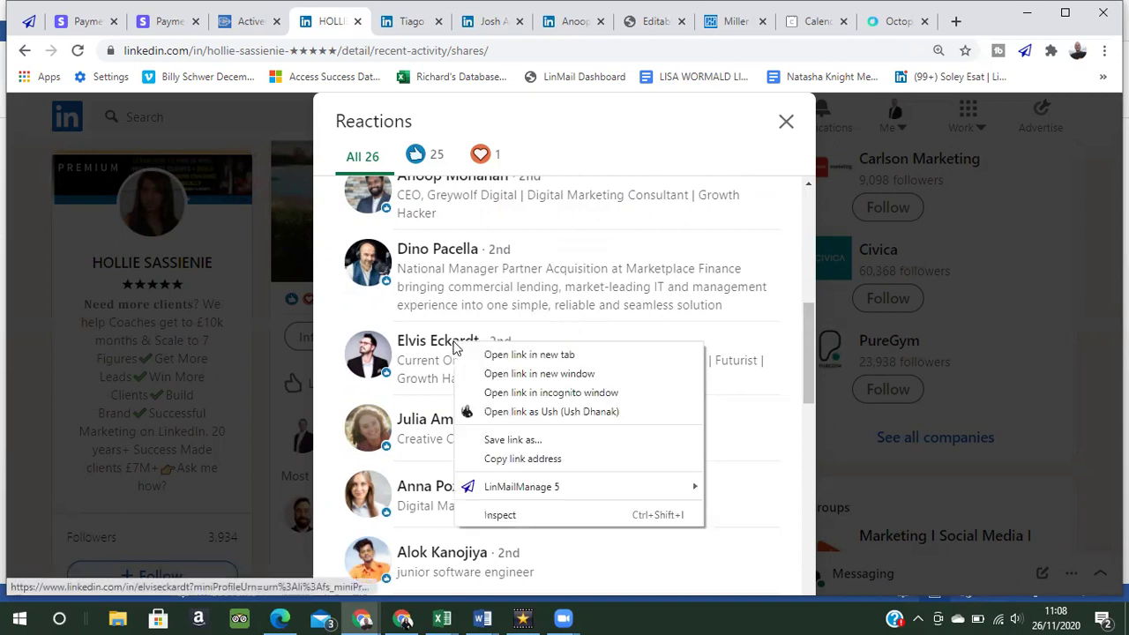
left_click(500, 355)
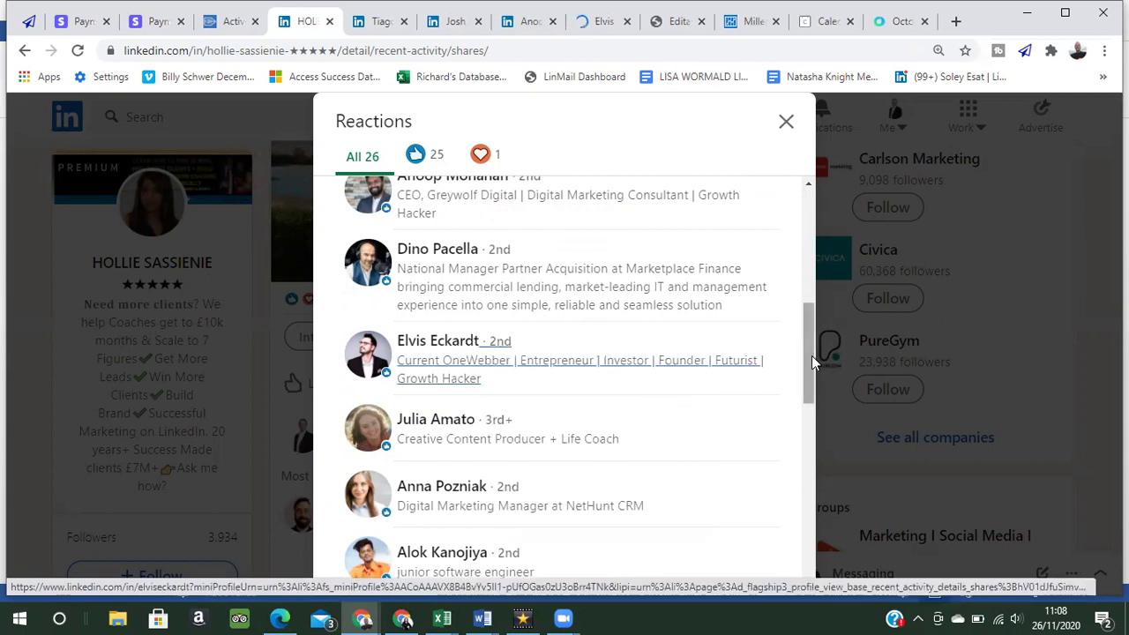
left_click_drag(810, 356, 811, 412)
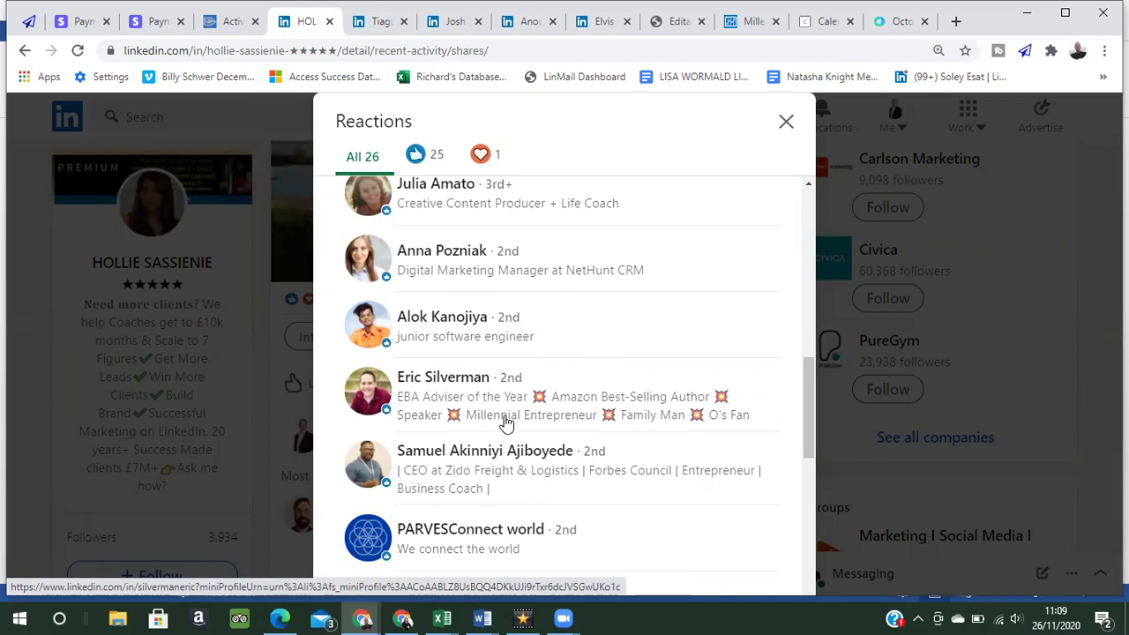
right_click(461, 381)
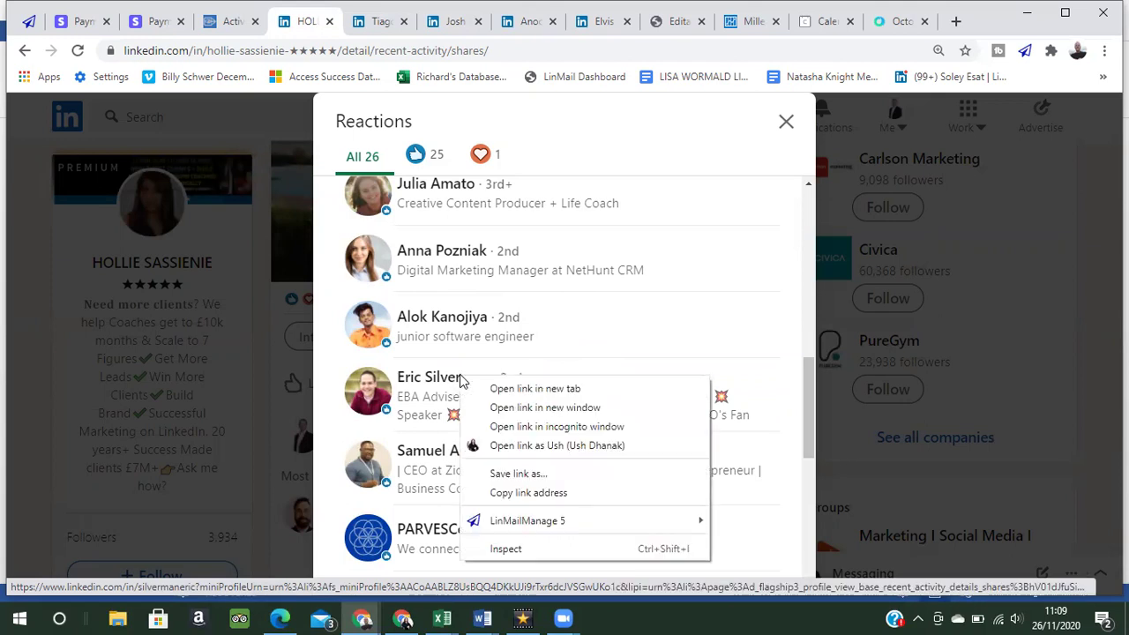
left_click(515, 390)
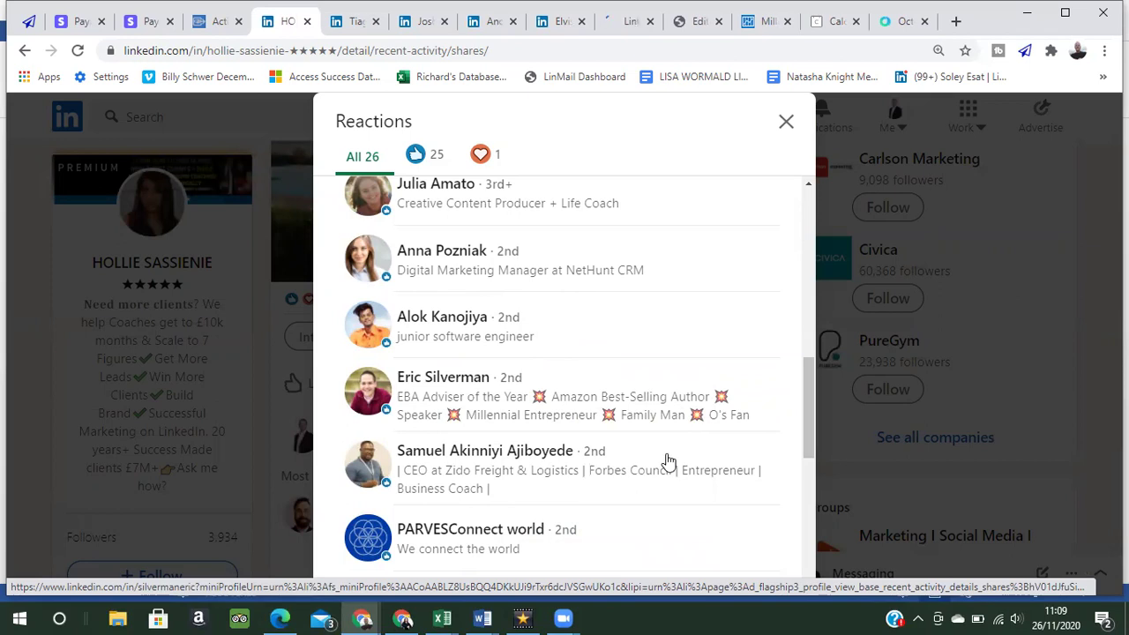
right_click(487, 452)
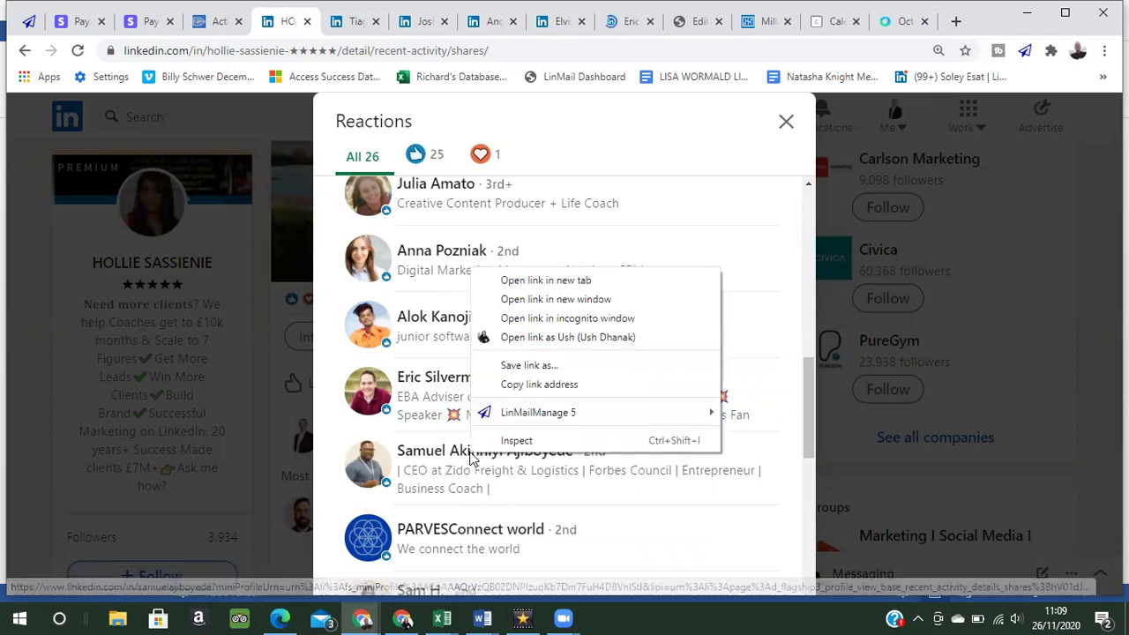
key("Escape")
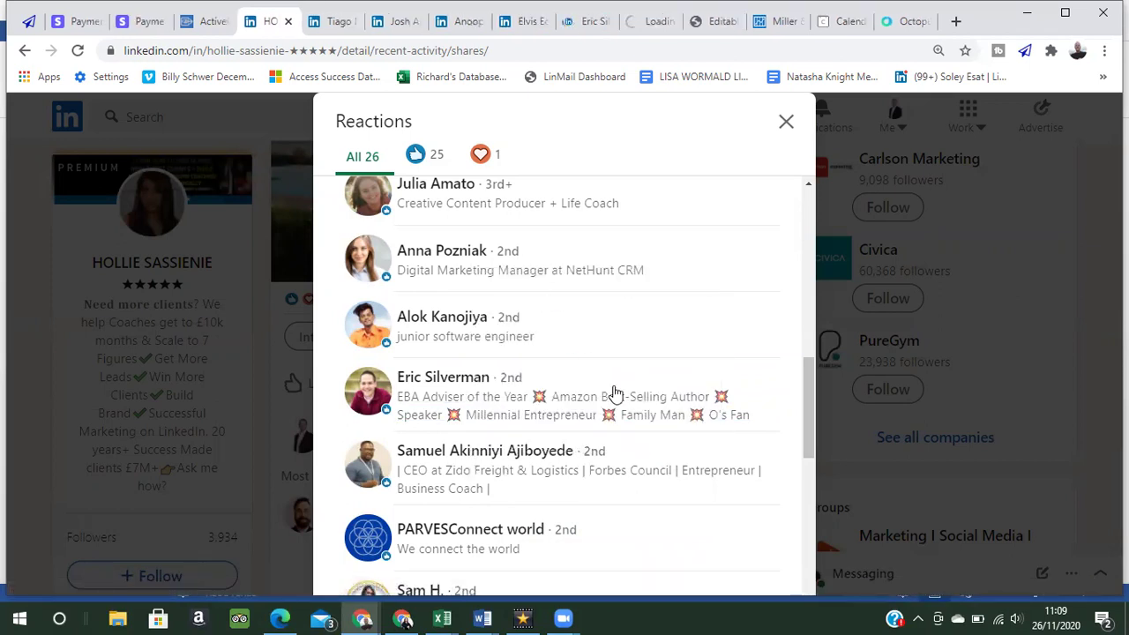
Continue down the Reactions list, opening three more reactors' profiles in new tabs.
left_click_drag(810, 418, 814, 485)
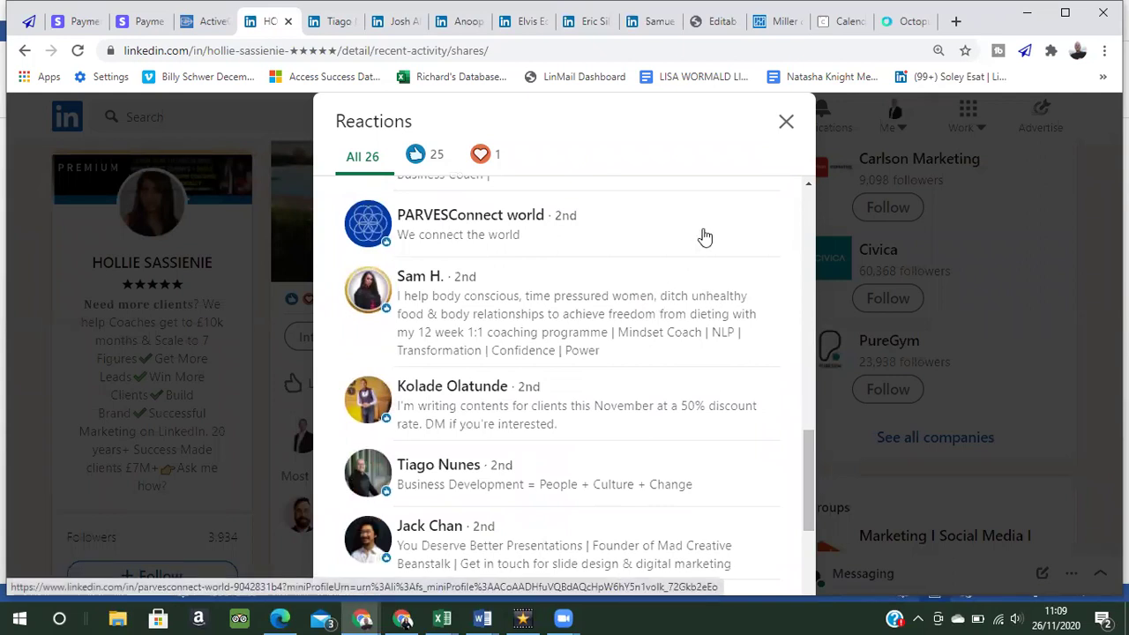
right_click(415, 283)
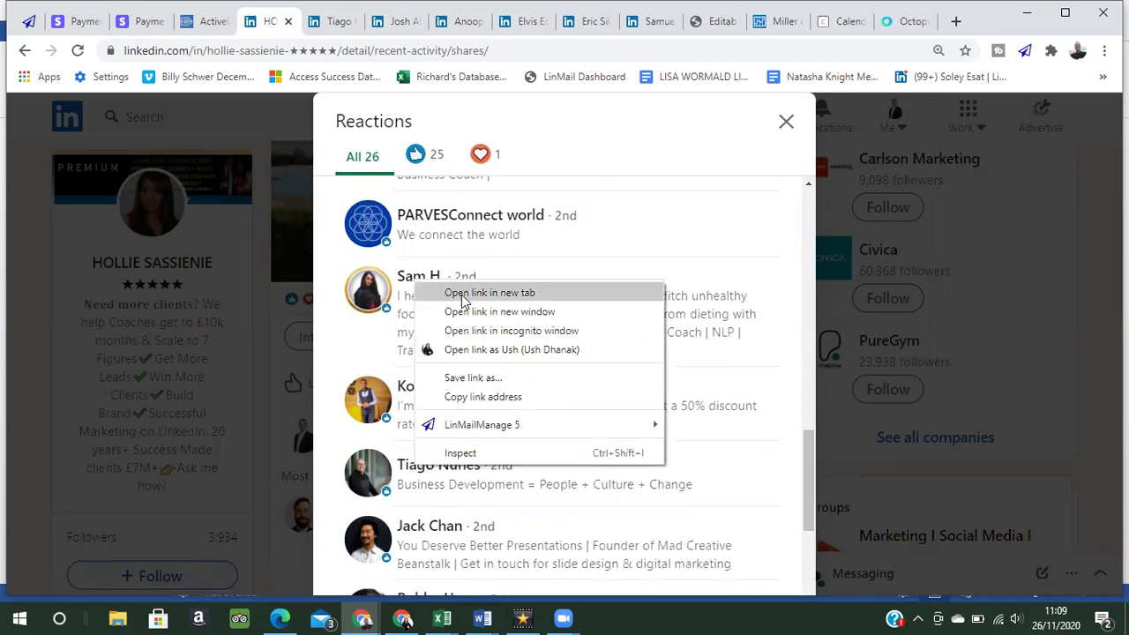
left_click(463, 300)
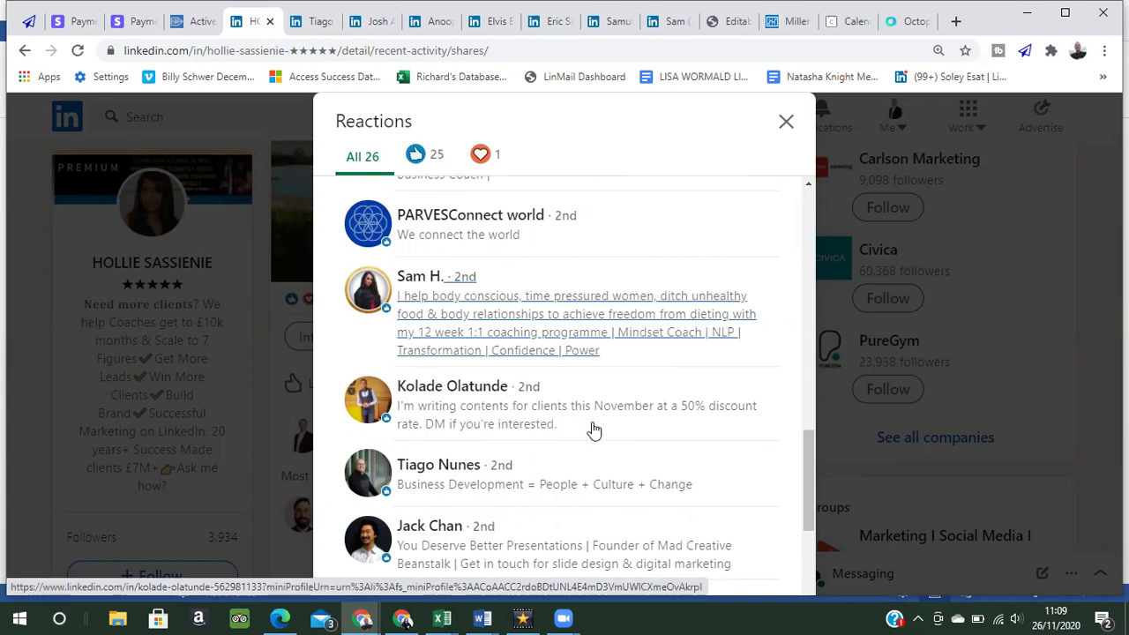
right_click(444, 467)
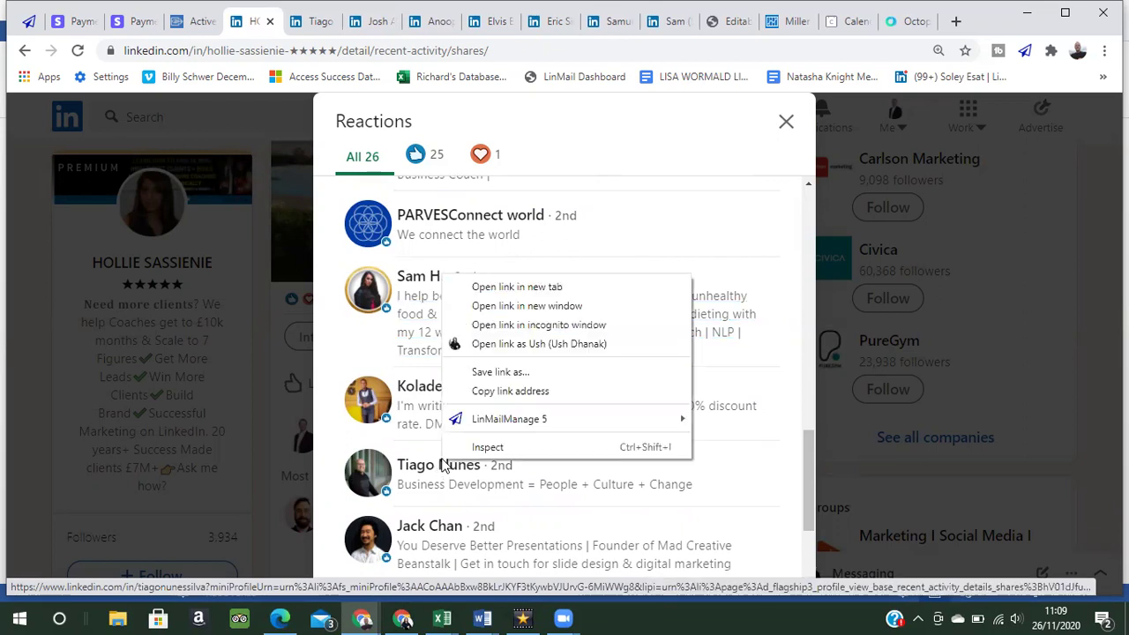
left_click(538, 287)
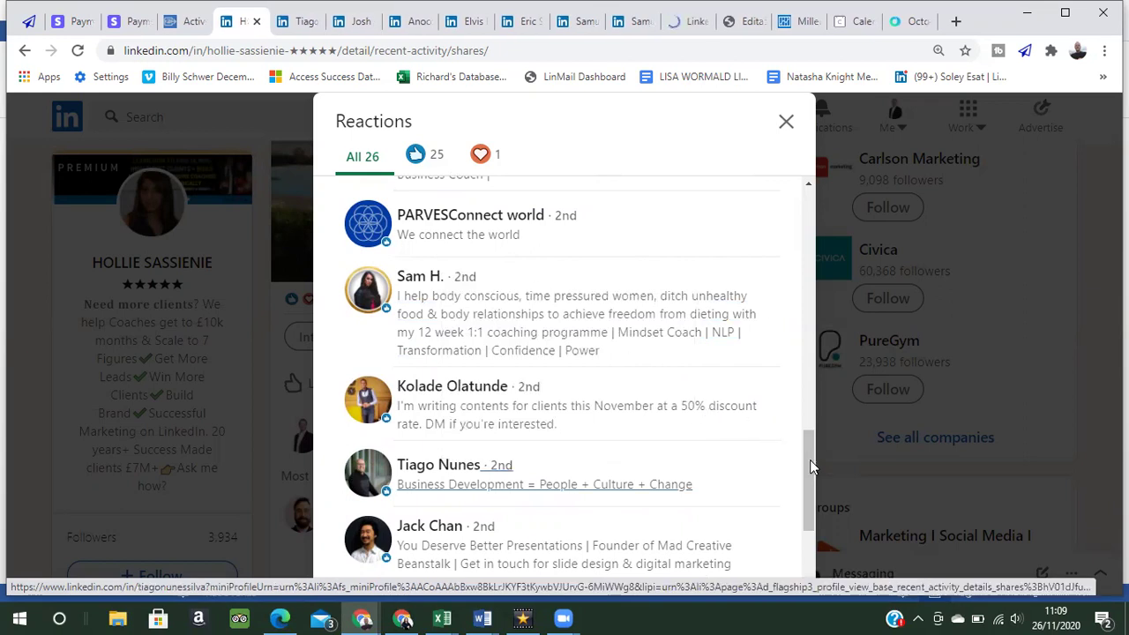
left_click_drag(812, 467, 811, 516)
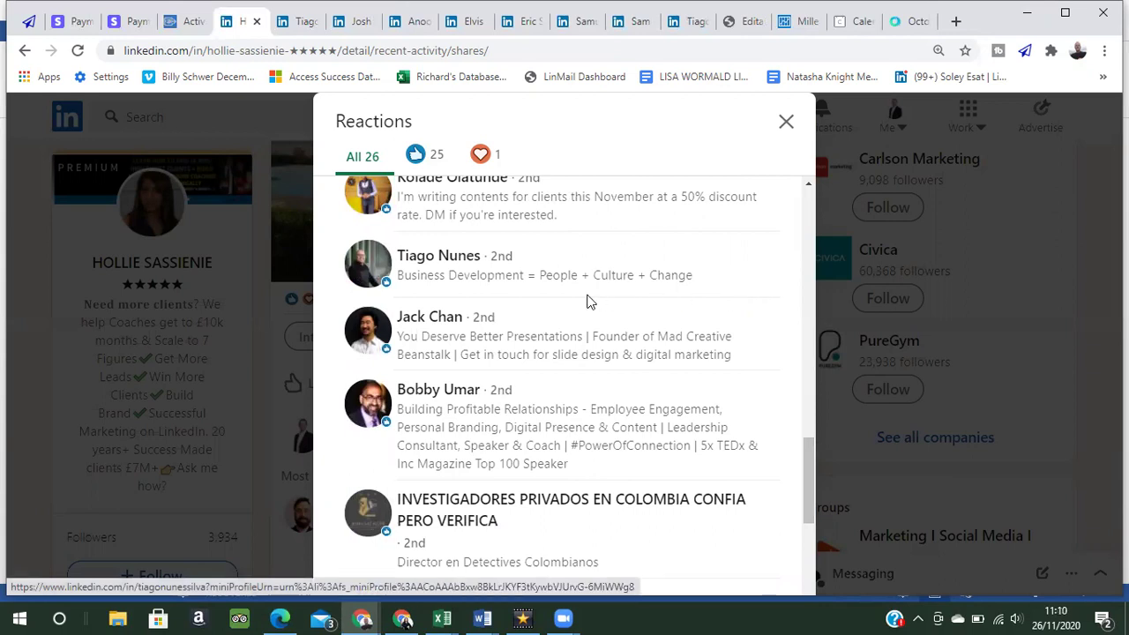
right_click(432, 325)
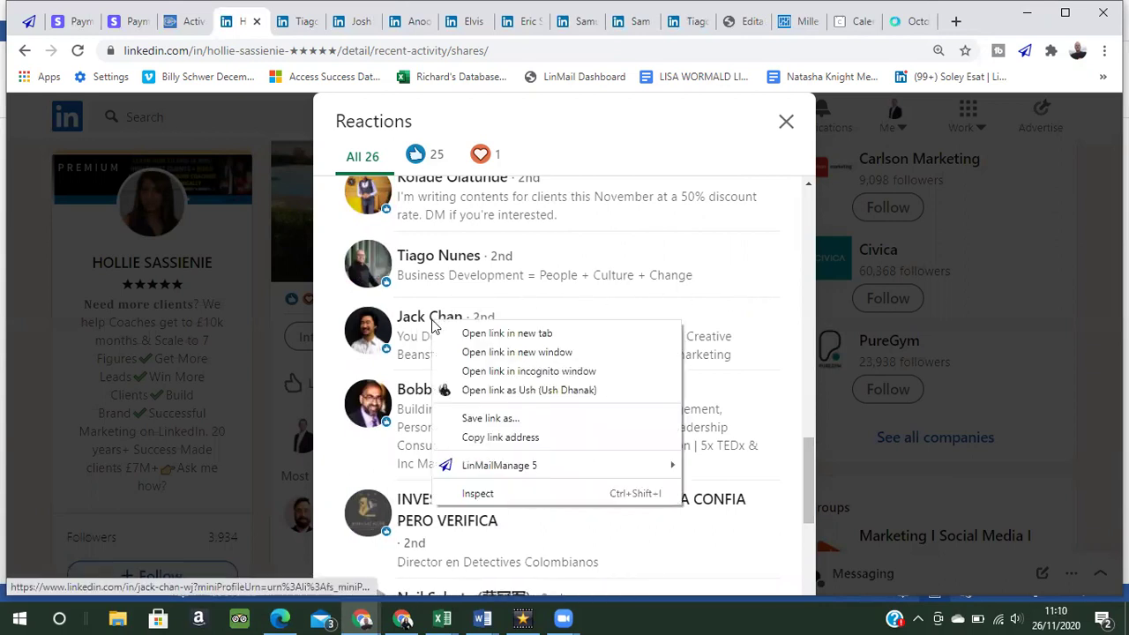
left_click(490, 336)
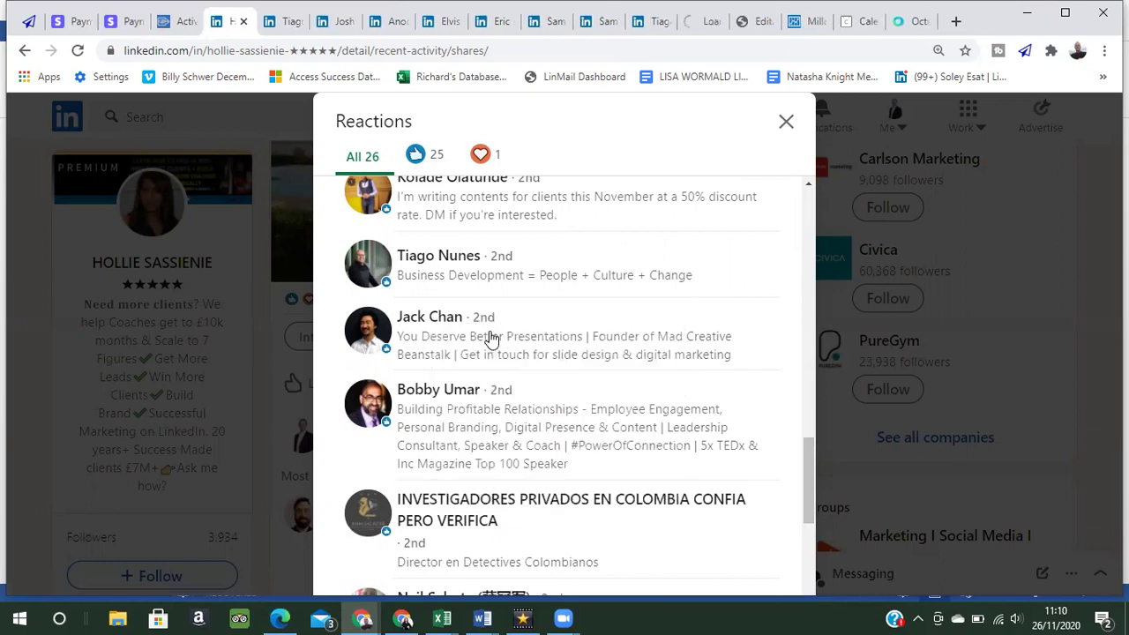
Open five further reactors' profiles in new tabs, down to the last visible reactor.
right_click(439, 390)
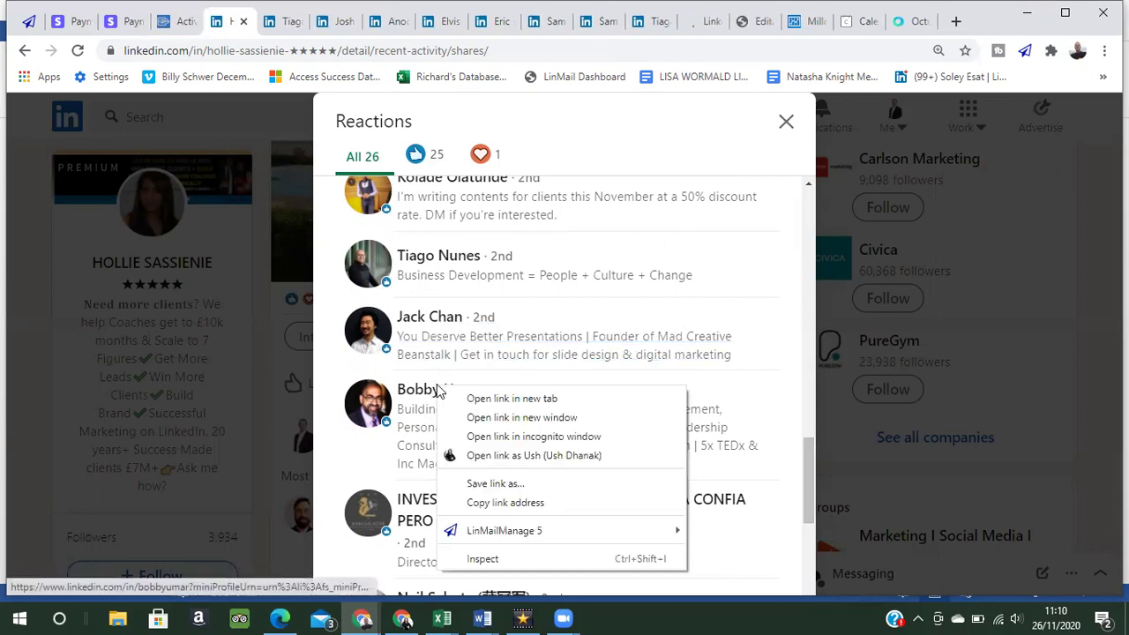
left_click(575, 398)
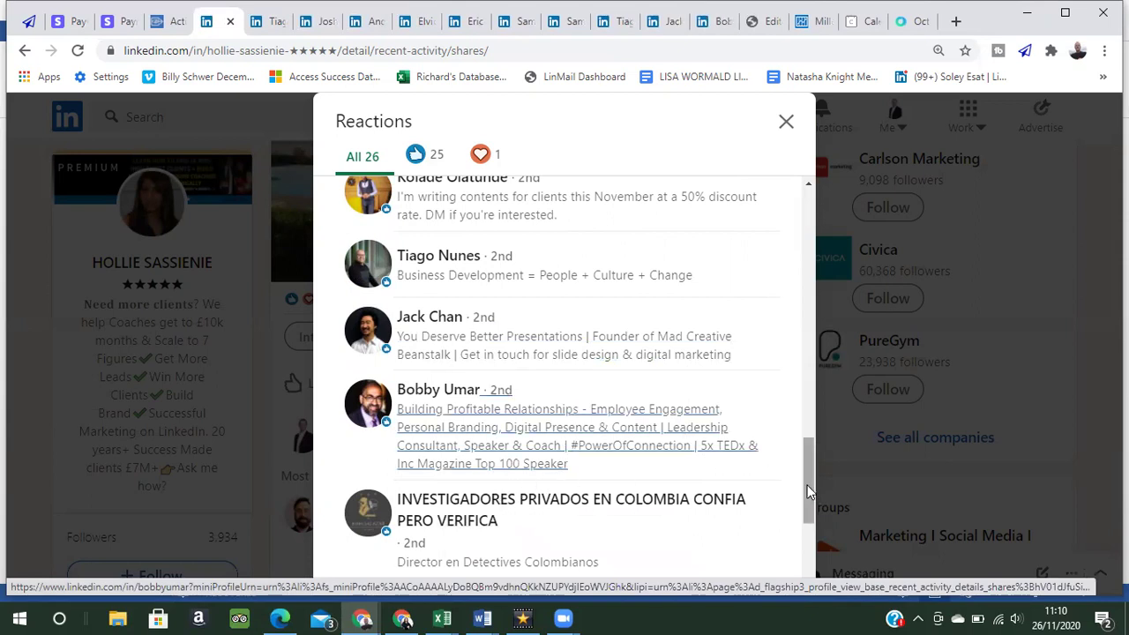
left_click_drag(808, 492, 807, 541)
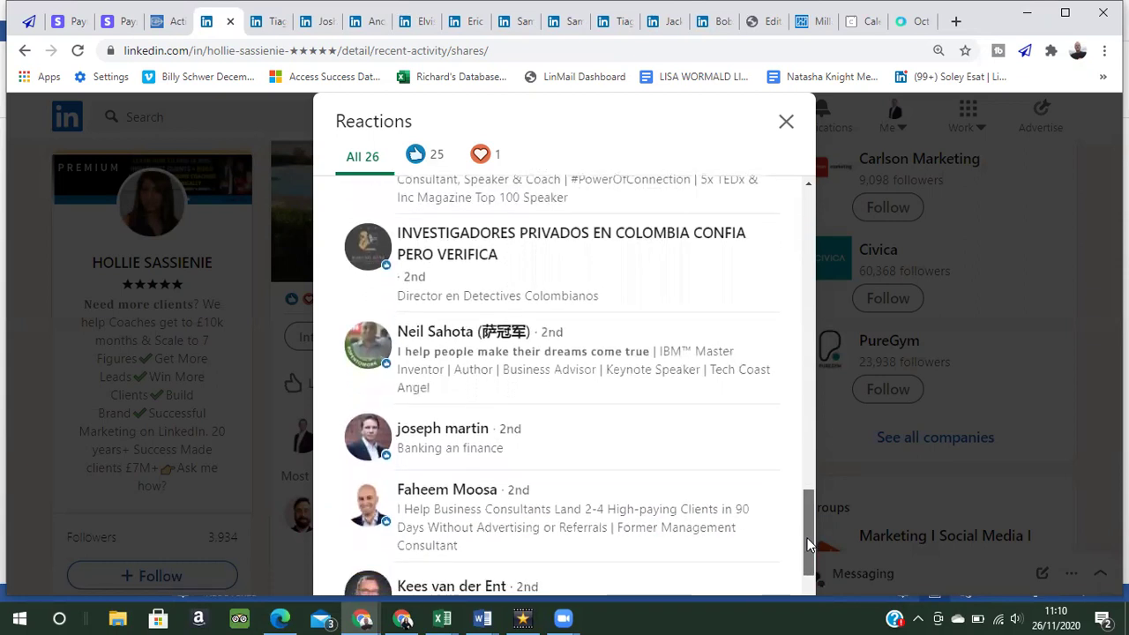
right_click(427, 338)
left_click(467, 349)
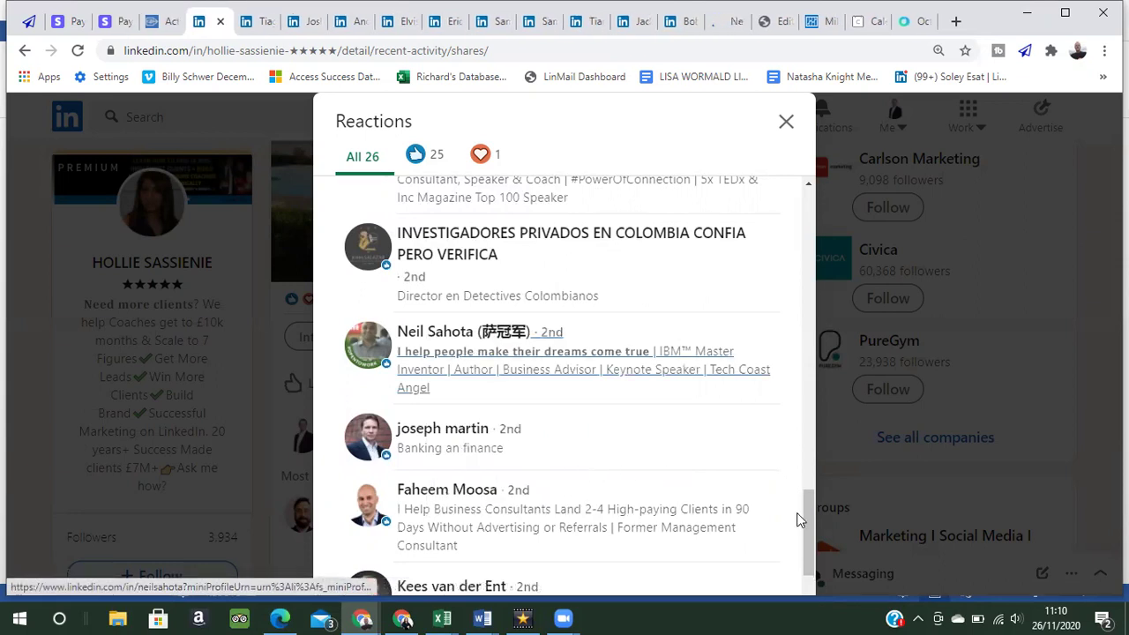
left_click_drag(806, 516, 806, 546)
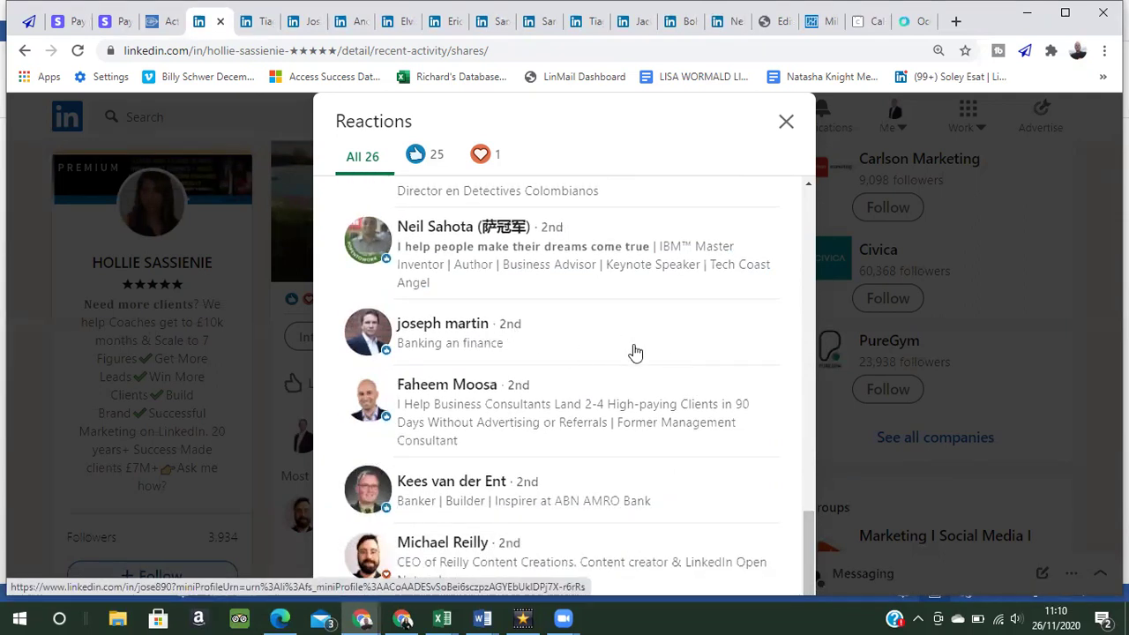
right_click(459, 391)
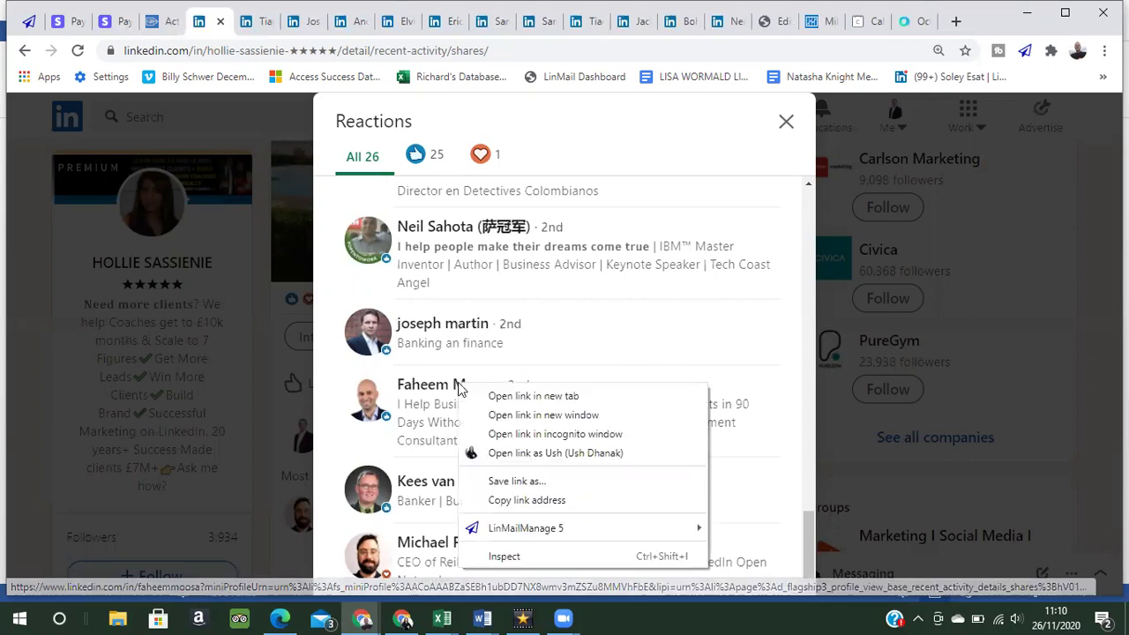
left_click(509, 401)
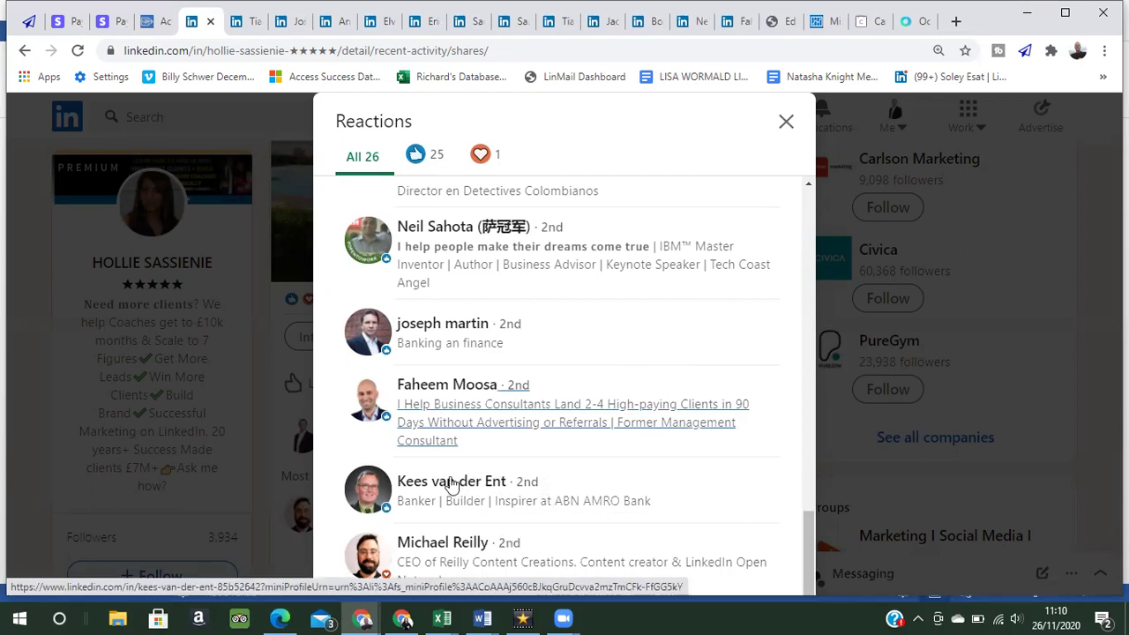
right_click(450, 483)
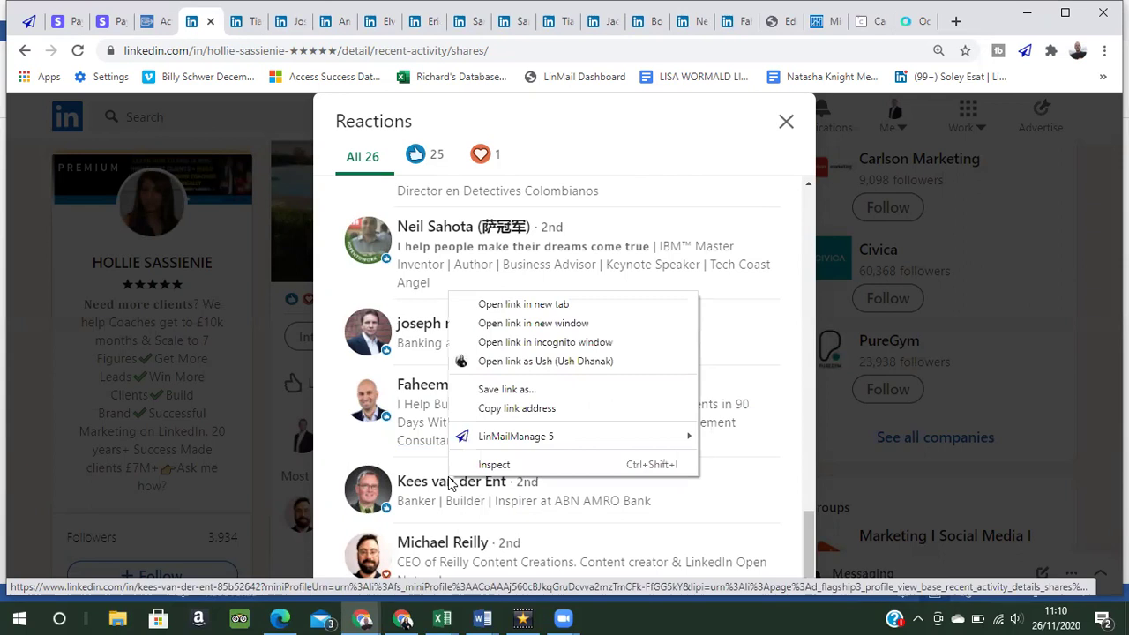
left_click(548, 310)
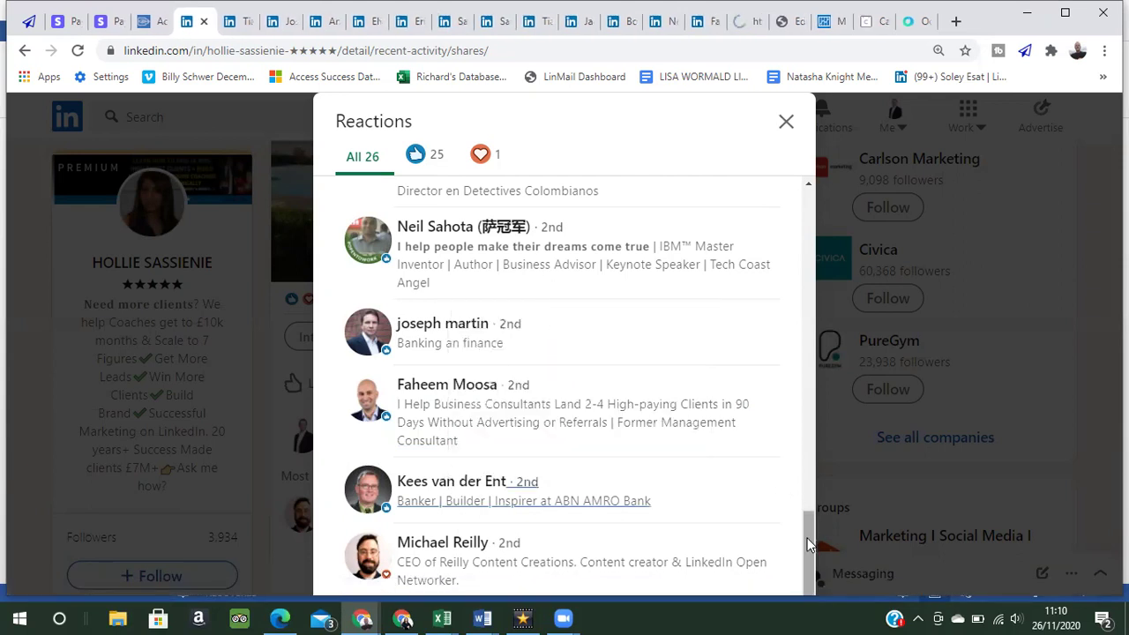
right_click(439, 547)
left_click(509, 369)
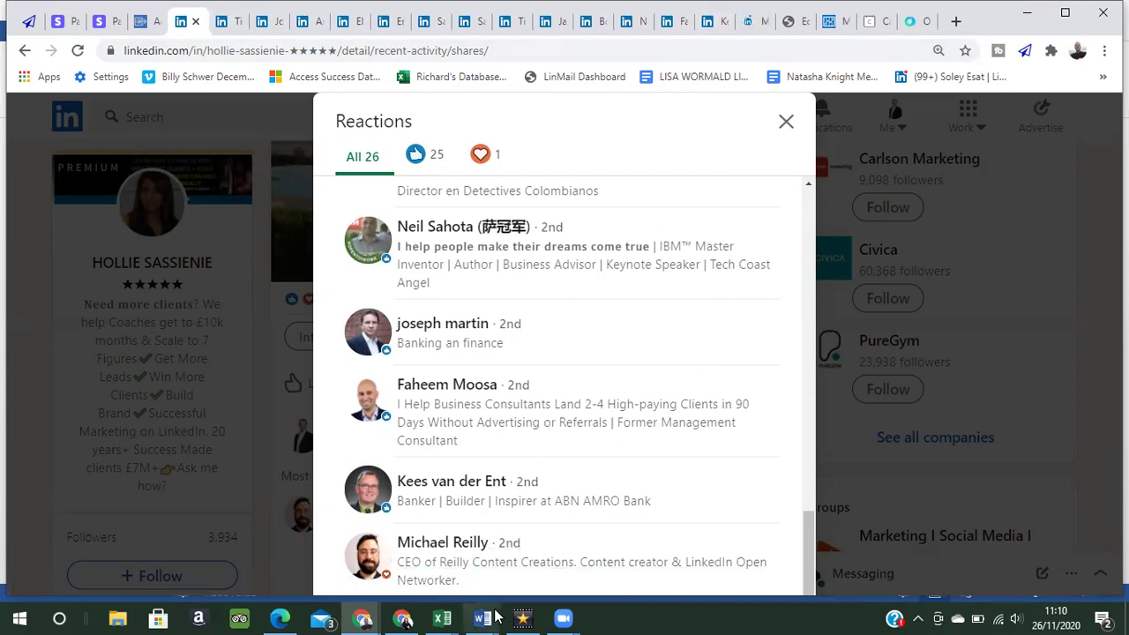
mouse_move(492, 617)
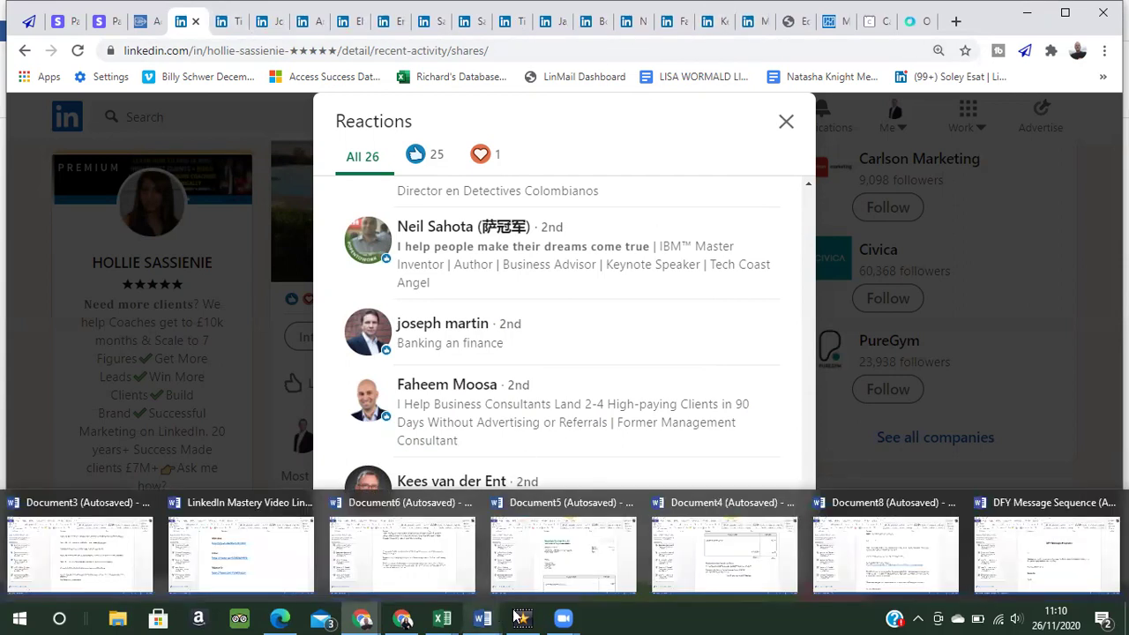
left_click(1068, 556)
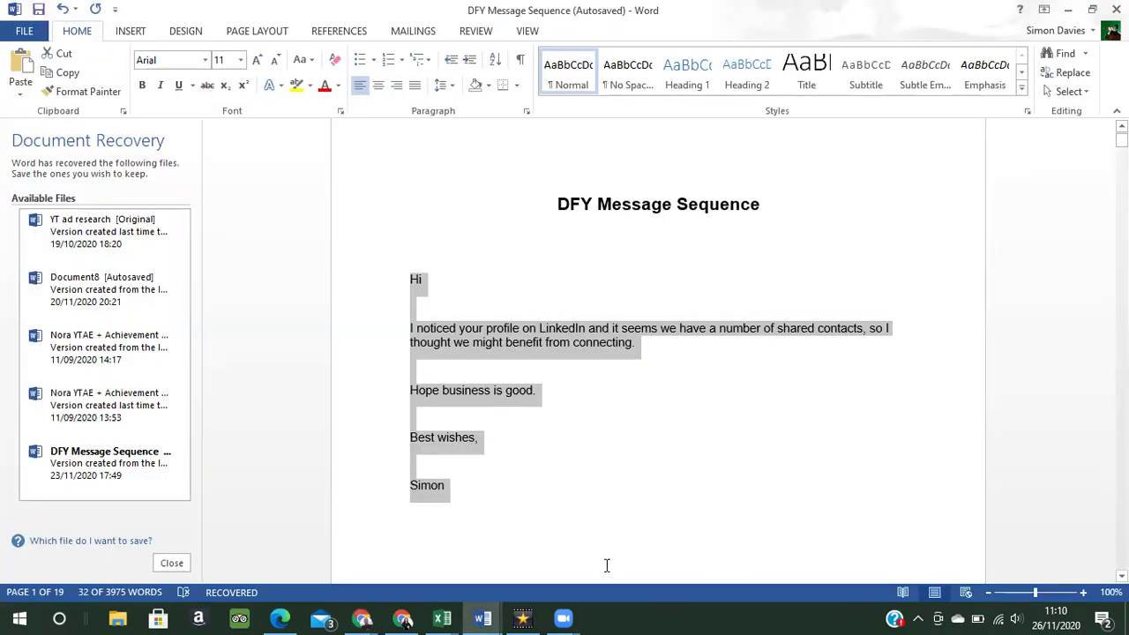
mouse_move(362, 617)
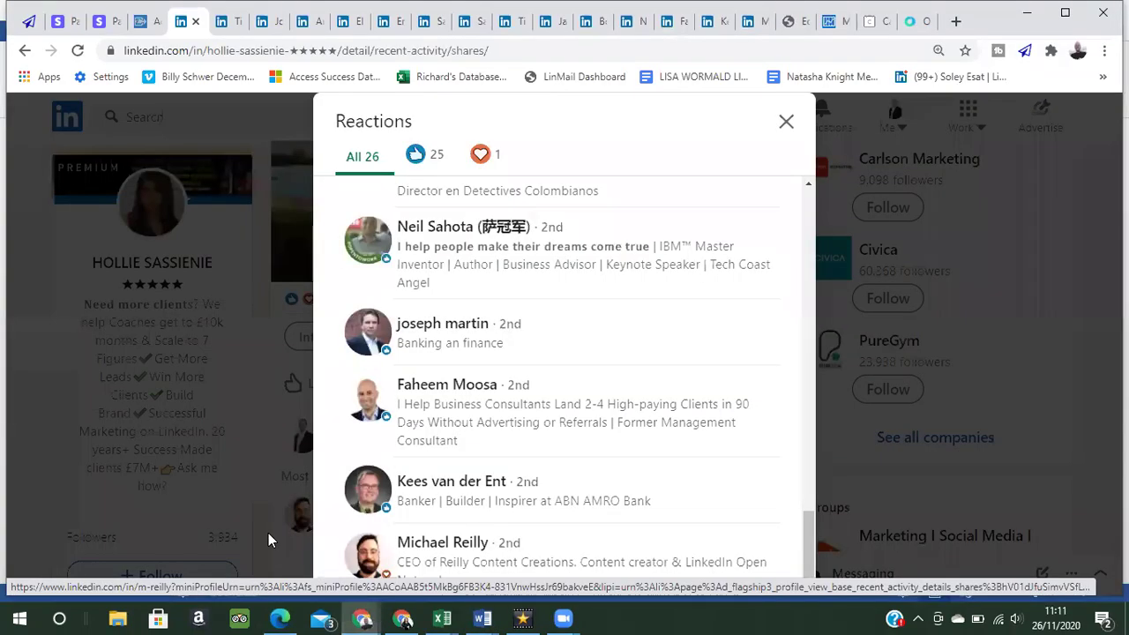
Close three Follow-only reactor profiles until a 2nd-degree prospect offering Connect is showing.
left_click(268, 533)
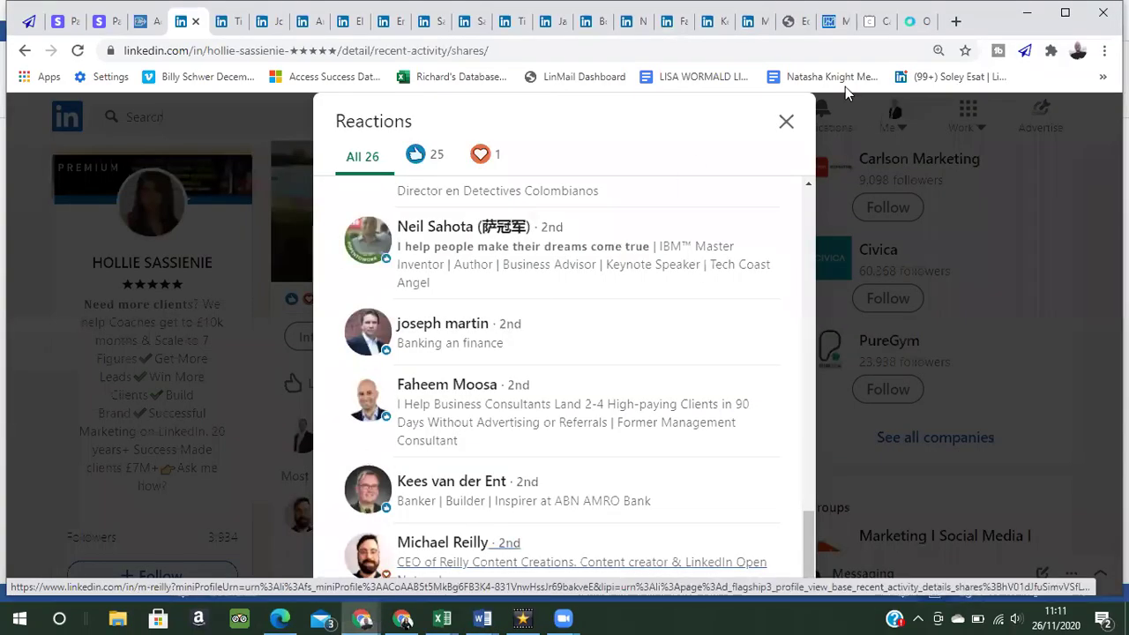
left_click(748, 22)
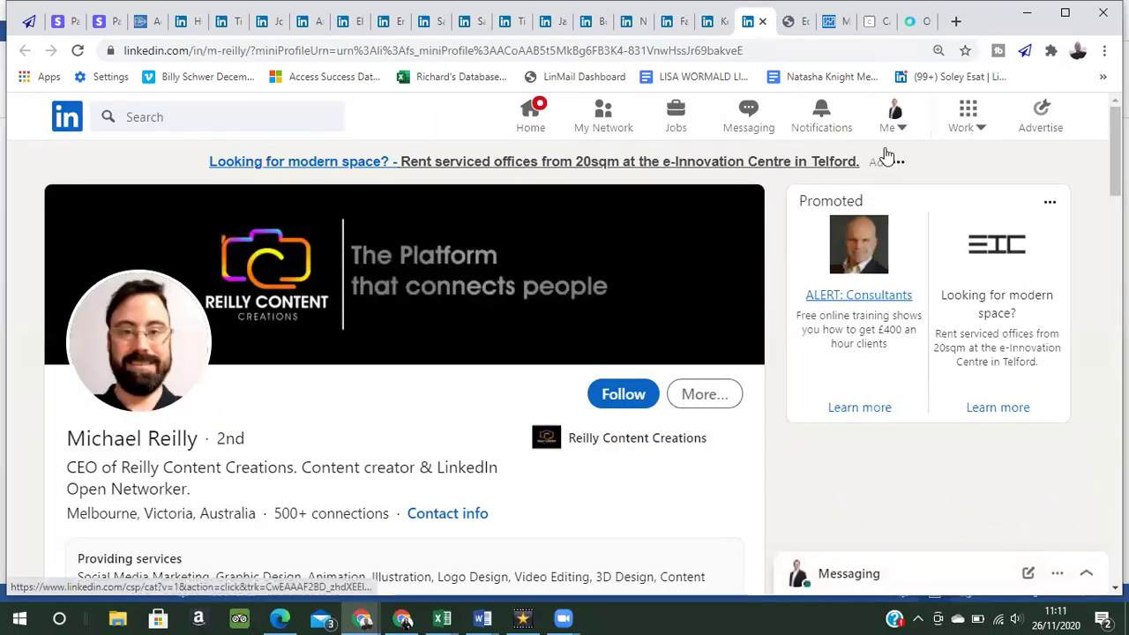
left_click(763, 22)
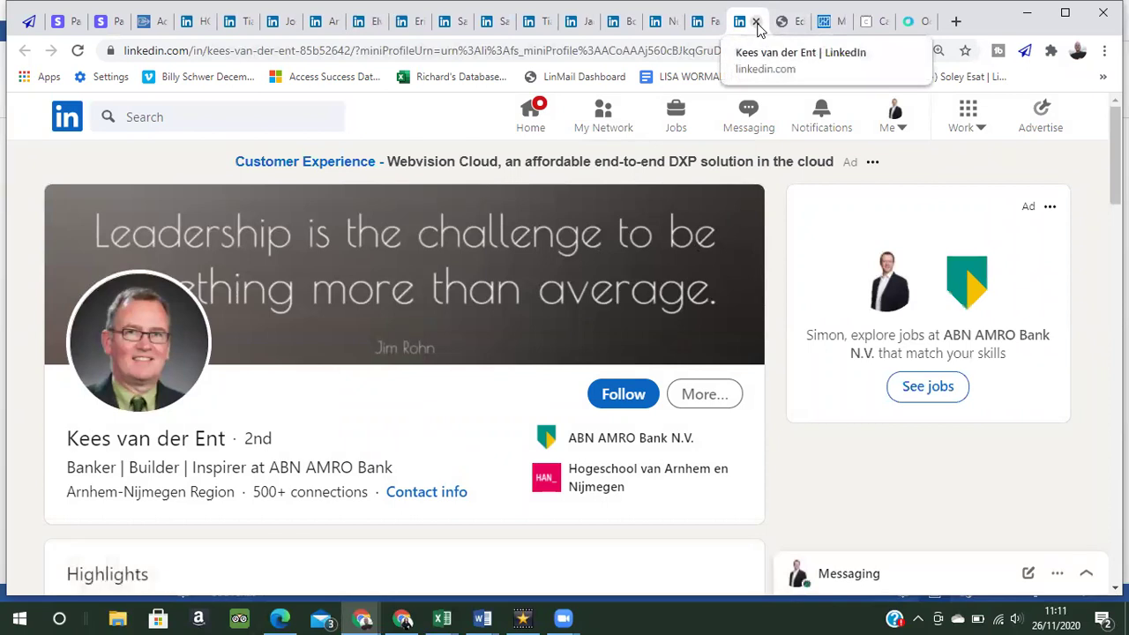
left_click(757, 22)
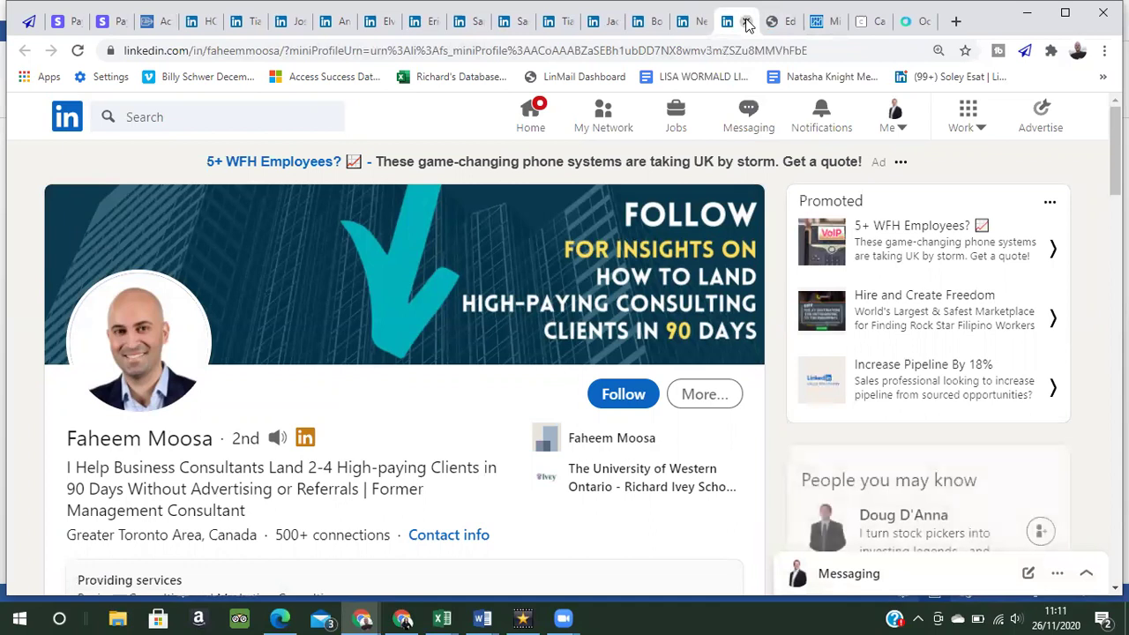
left_click(747, 22)
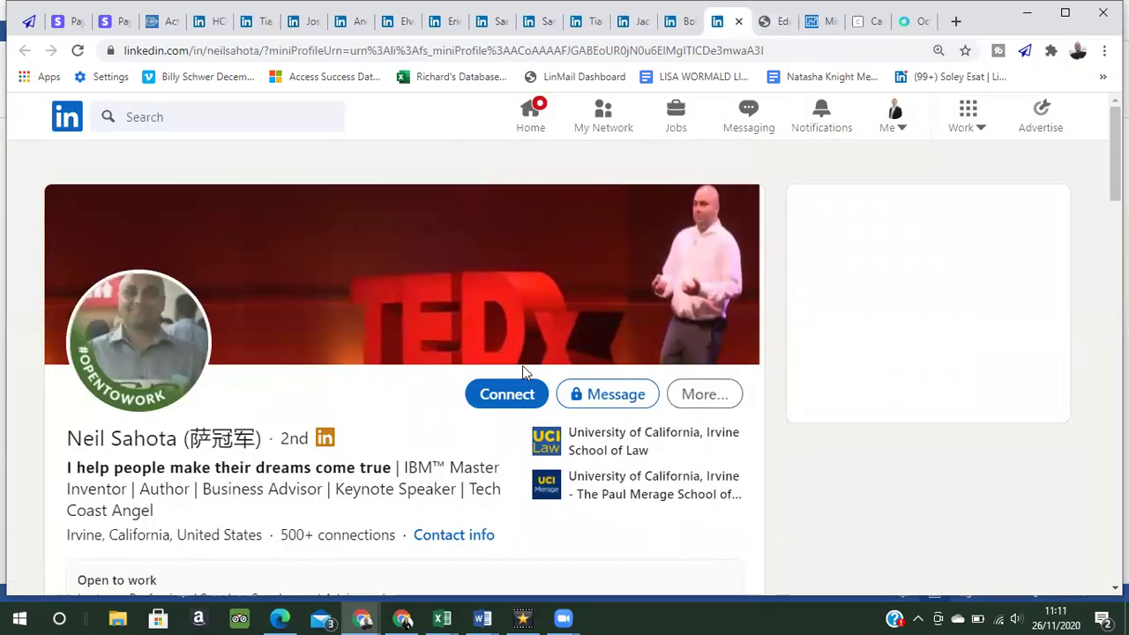
Start a connection request to this prospect with a note containing the pasted prepared message.
left_click(515, 396)
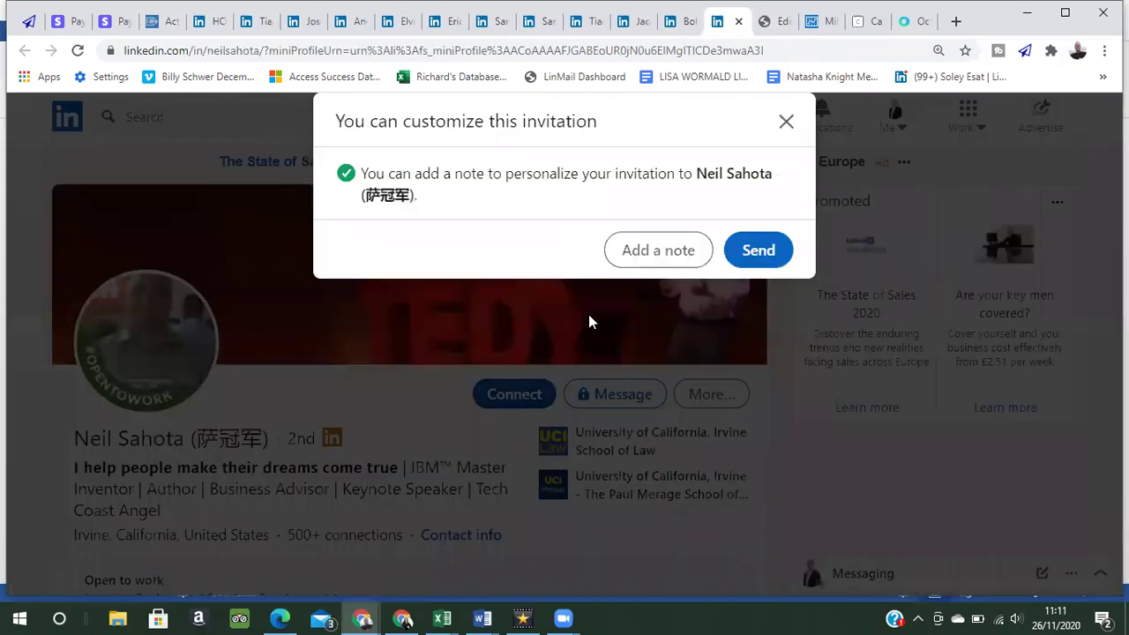
left_click(657, 251)
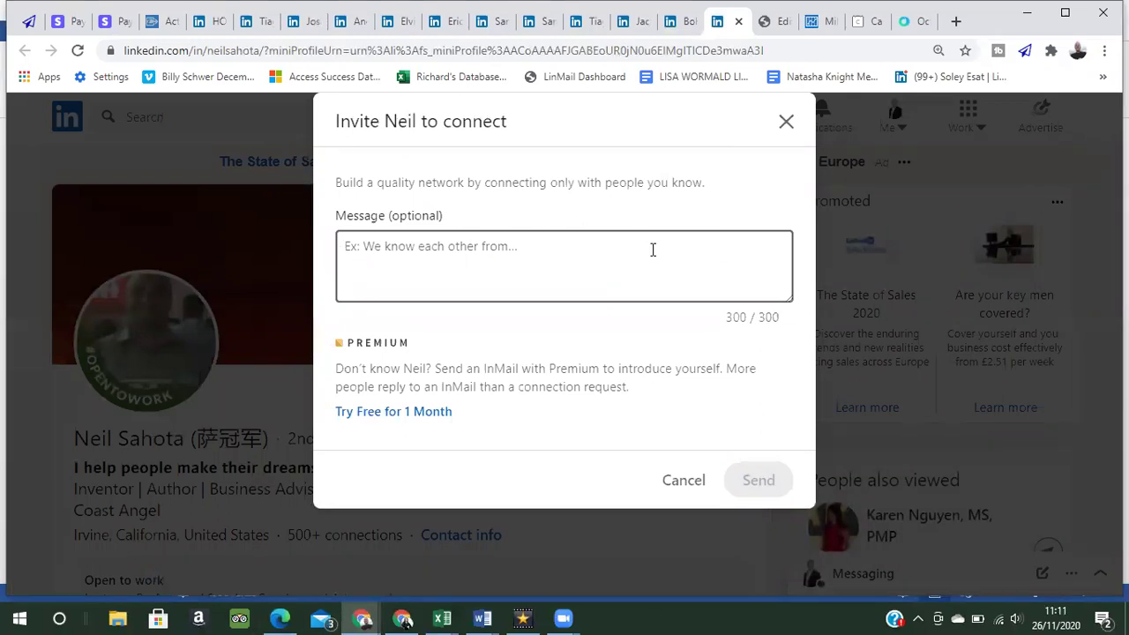
key("ctrl+v")
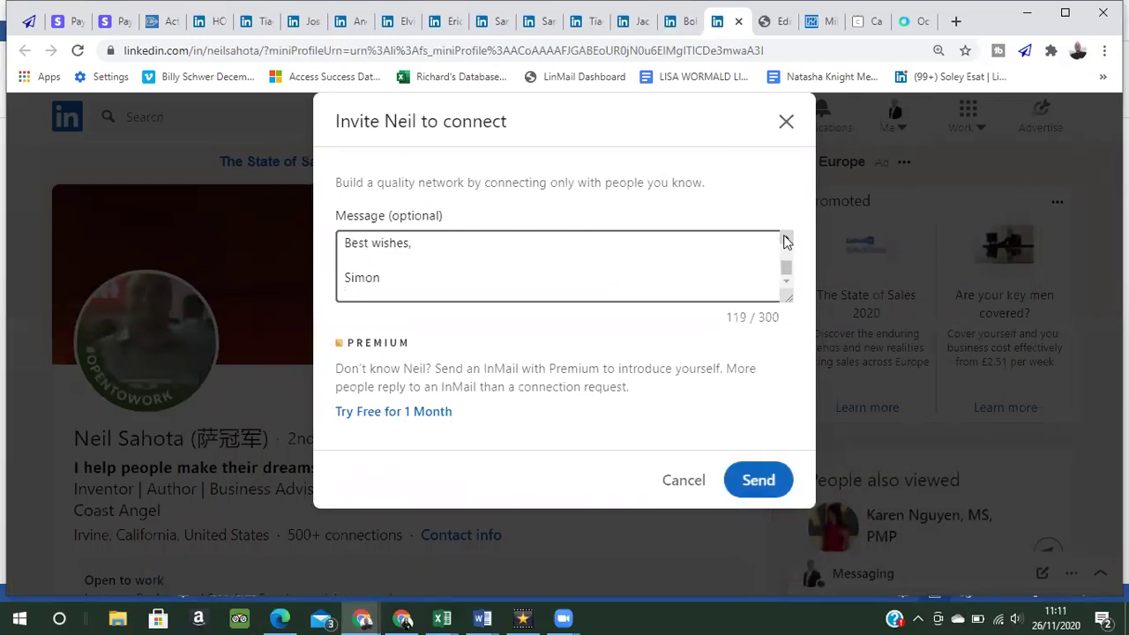
scroll(787, 241, "up", 3)
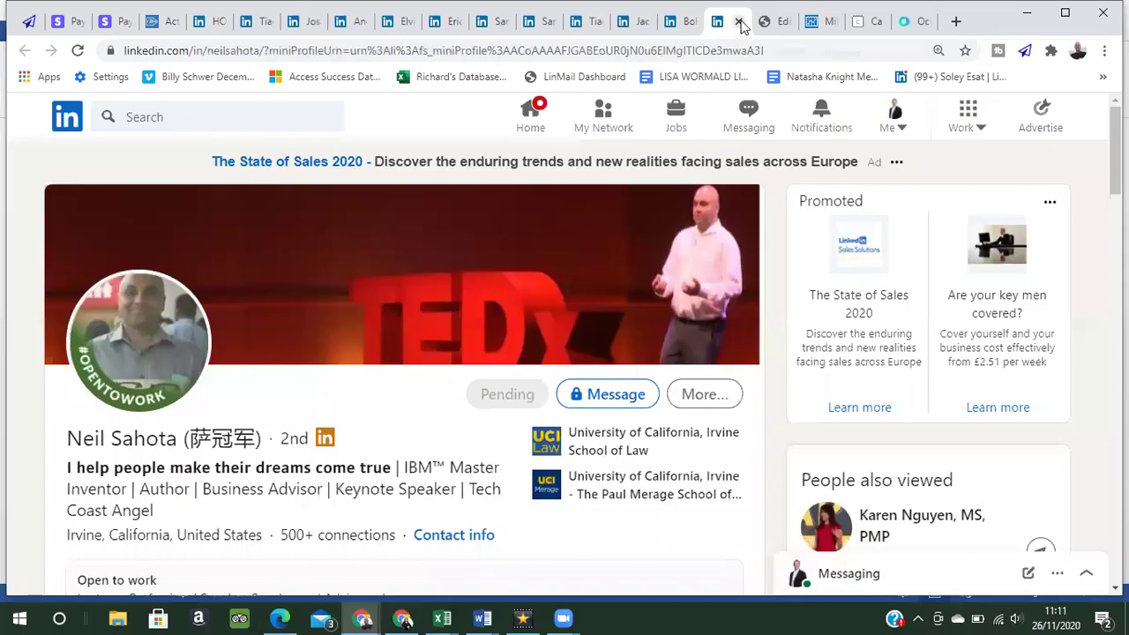
Close the invited prospect's tab and two Follow-only profile tabs.
left_click(739, 22)
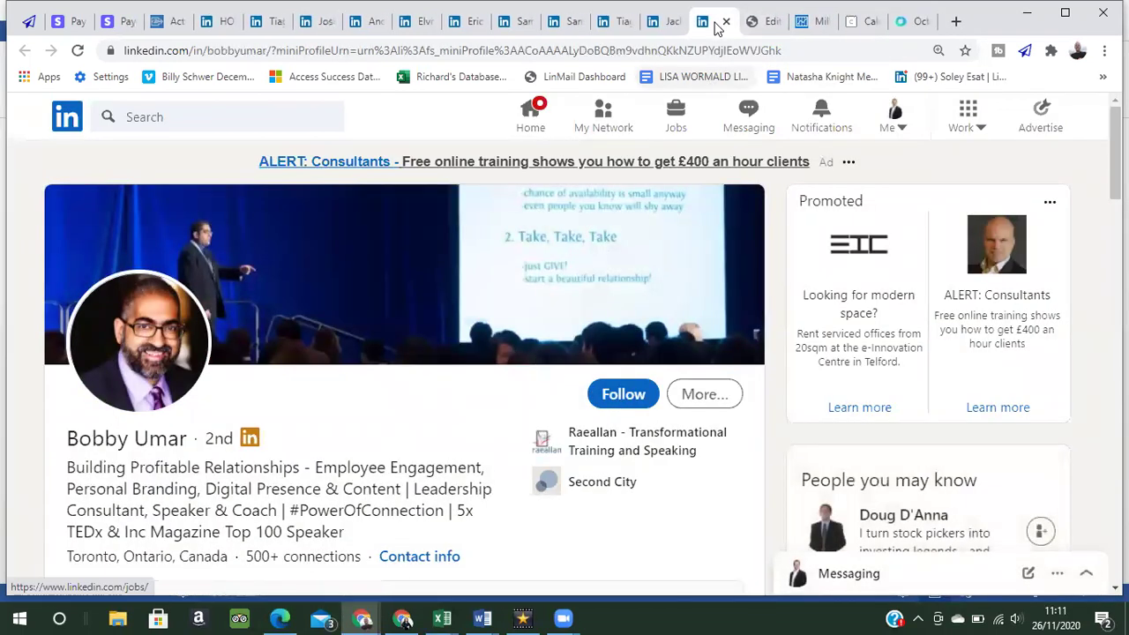
left_click(727, 22)
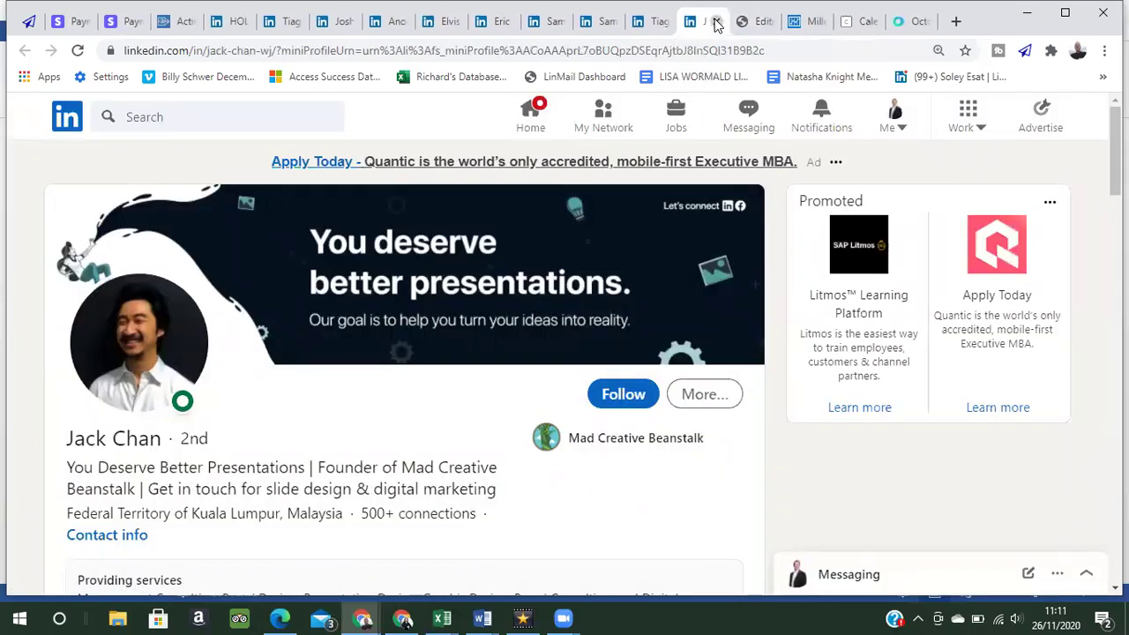
left_click(716, 21)
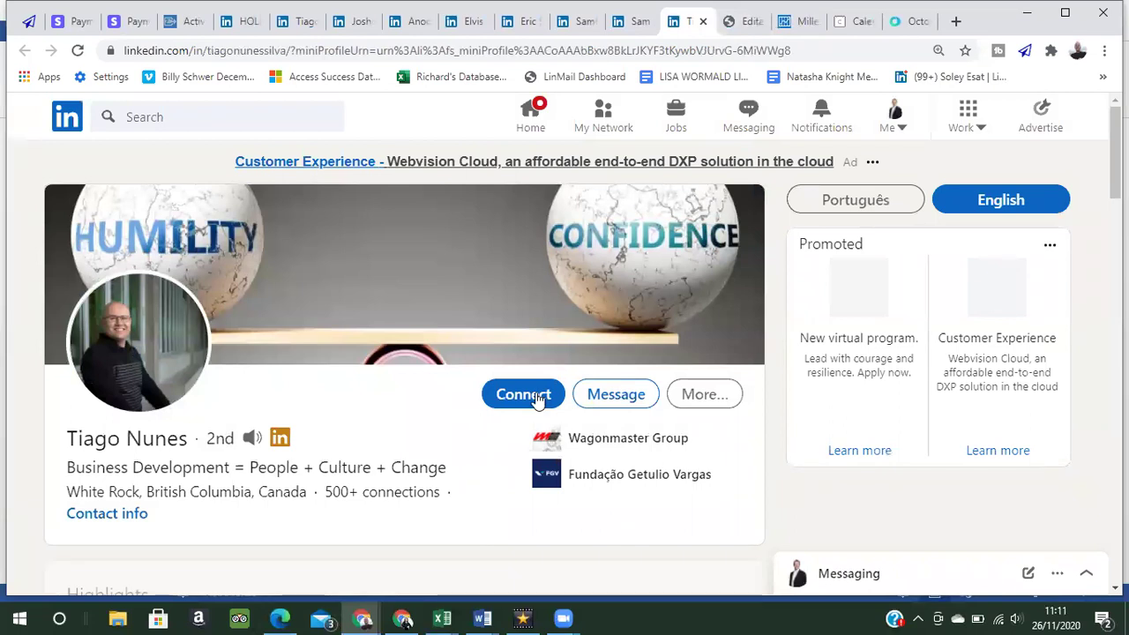
Send the next prospect the pasted note personalised with their first name, then close the tab.
left_click(537, 396)
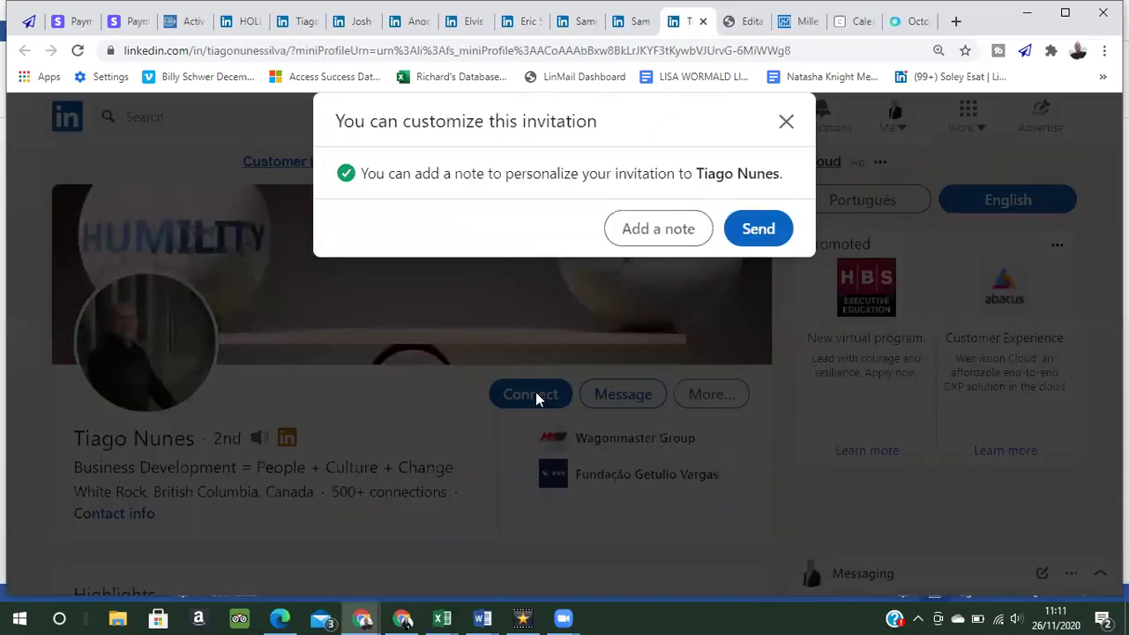
left_click(669, 231)
key("ctrl+v")
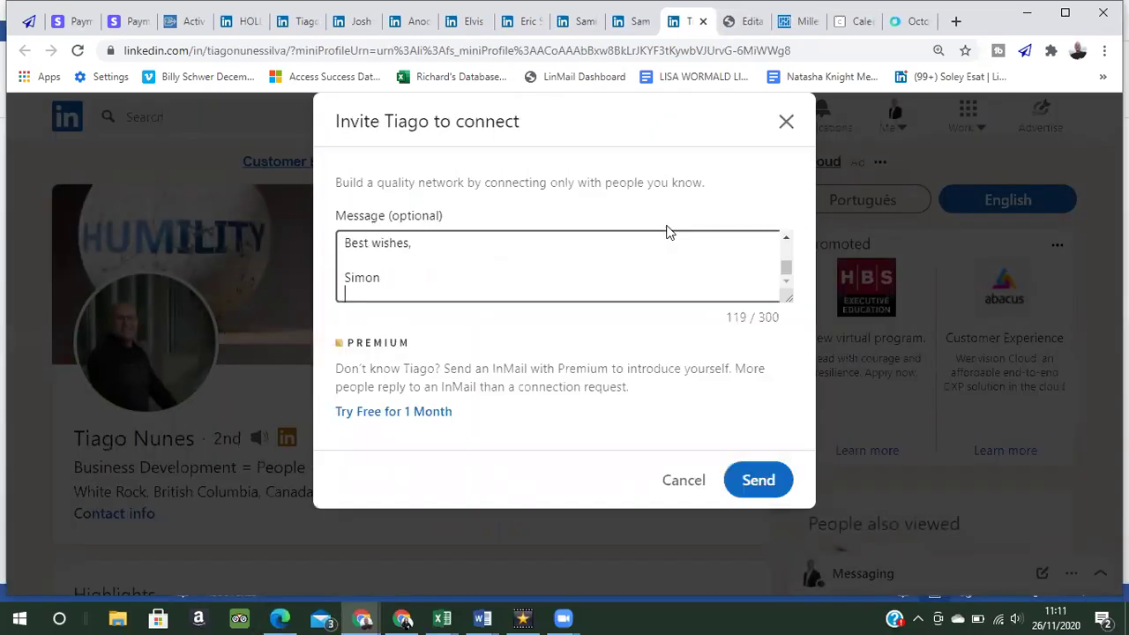
left_click(790, 236)
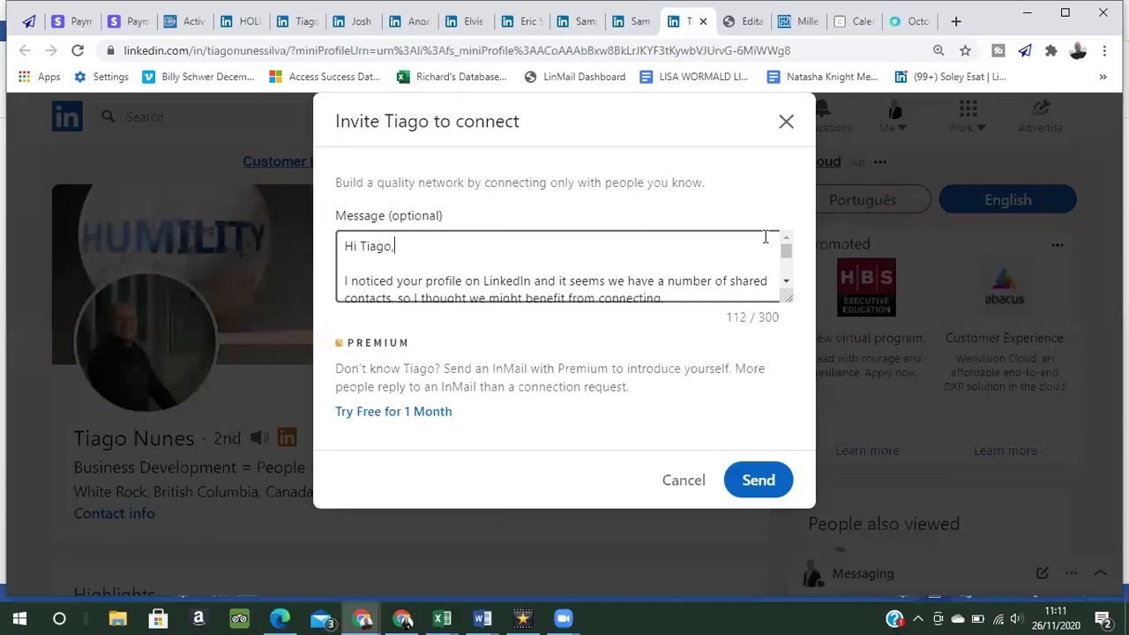
left_click(761, 483)
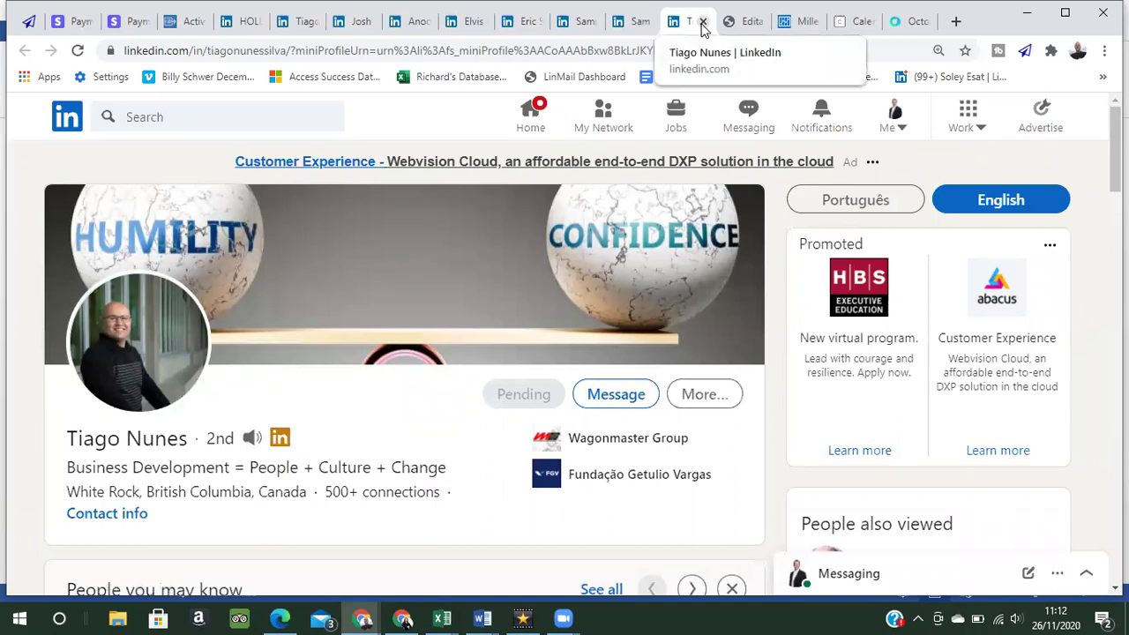
left_click(703, 22)
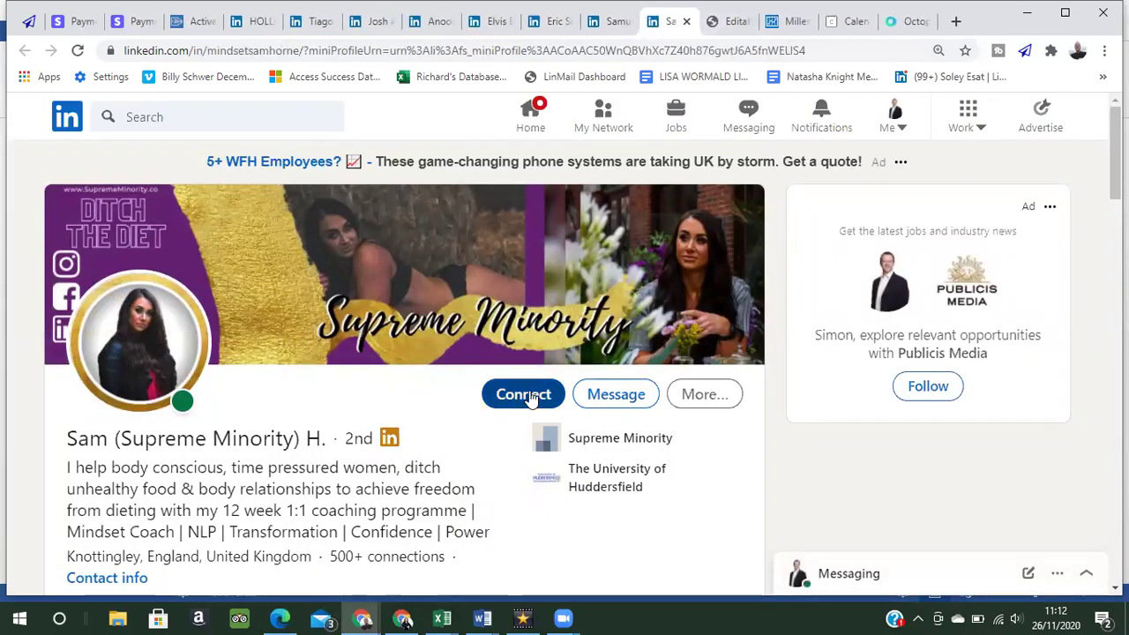
Invite the Supreme Minority coach with the pasted note greeting her by first name.
left_click(531, 396)
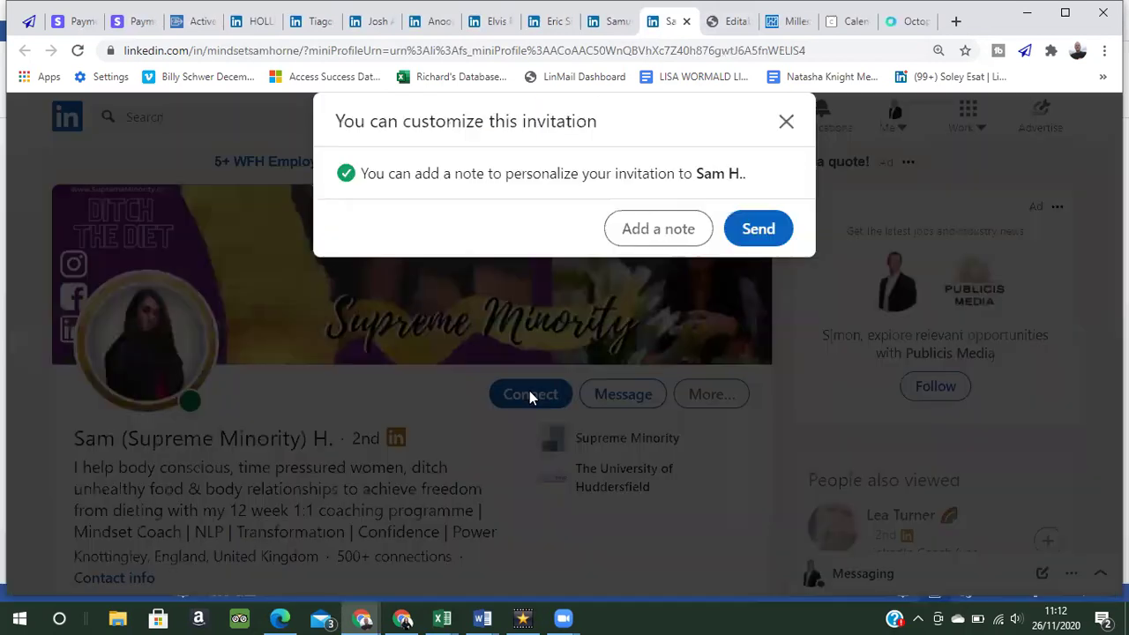
left_click(655, 230)
key("ctrl+v")
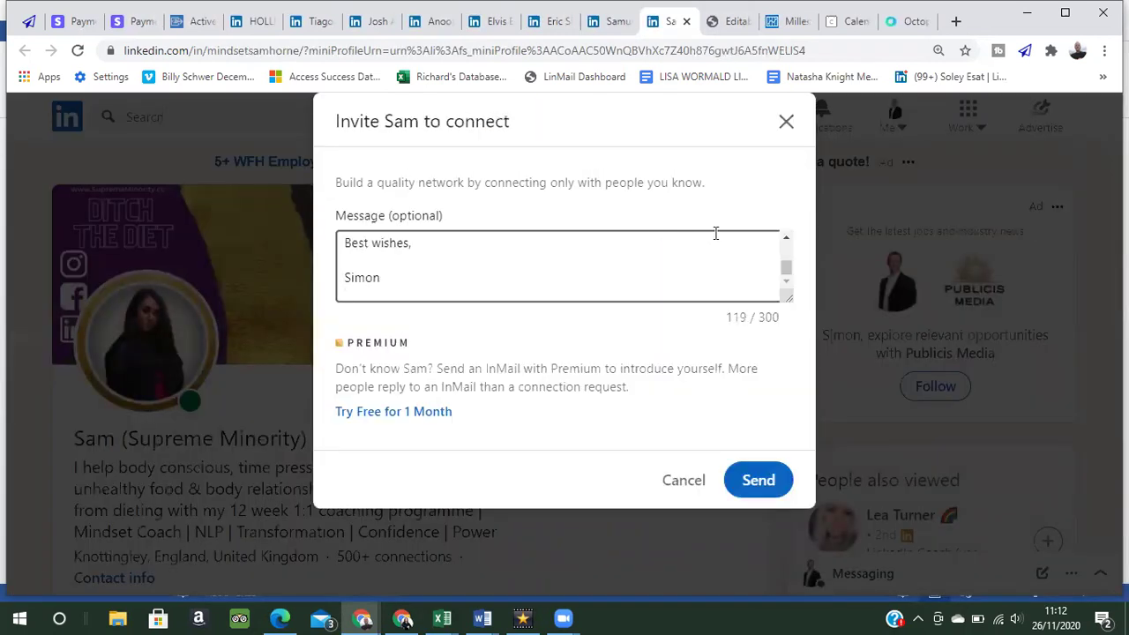
left_click(787, 236)
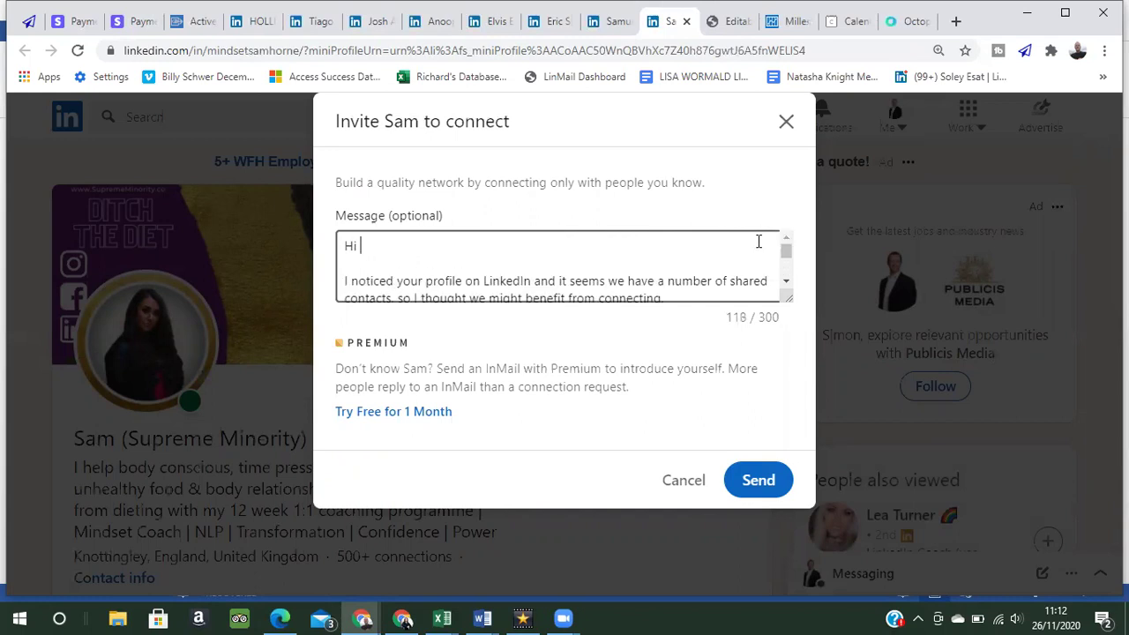
type("Sam,")
left_click(757, 485)
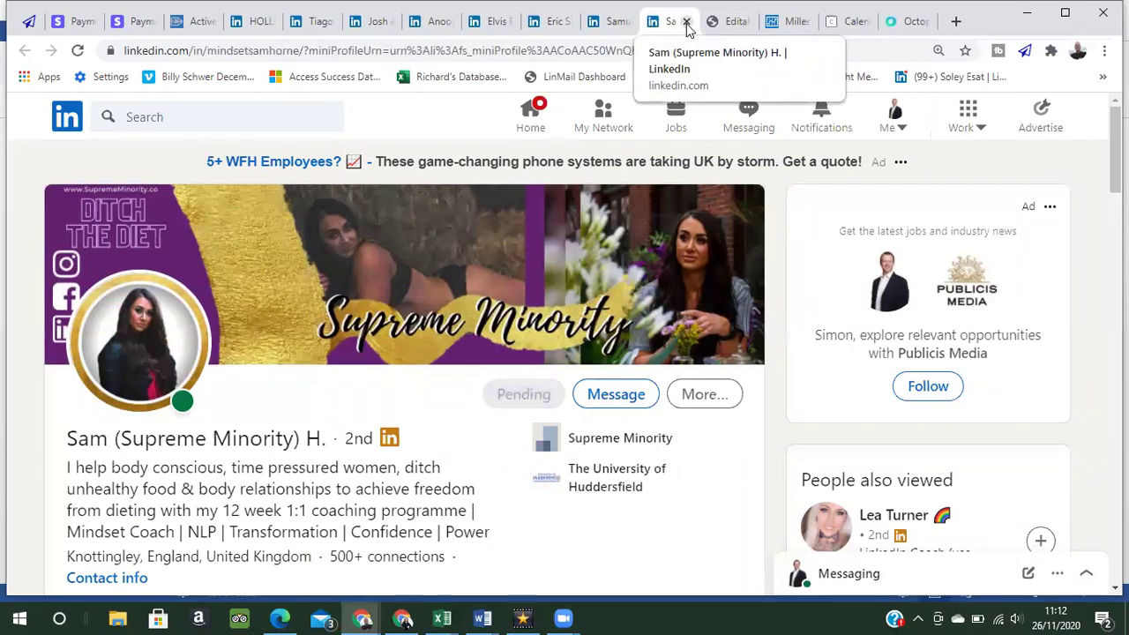
Close the finished and unwanted profile tabs and dismiss the enlarged banner image.
left_click(687, 24)
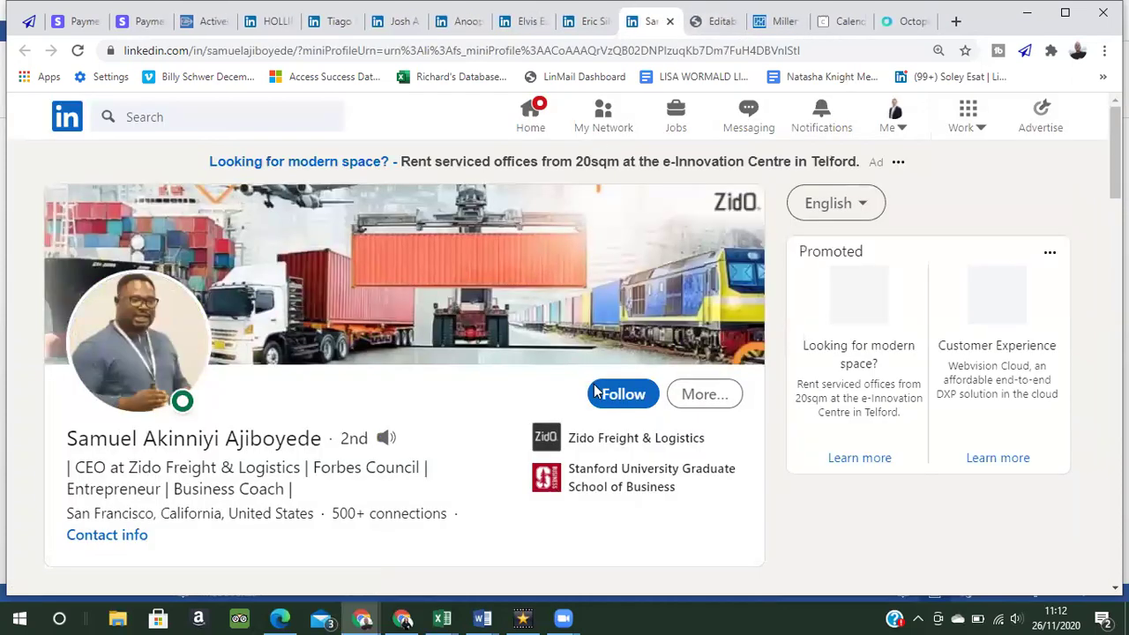
left_click(669, 21)
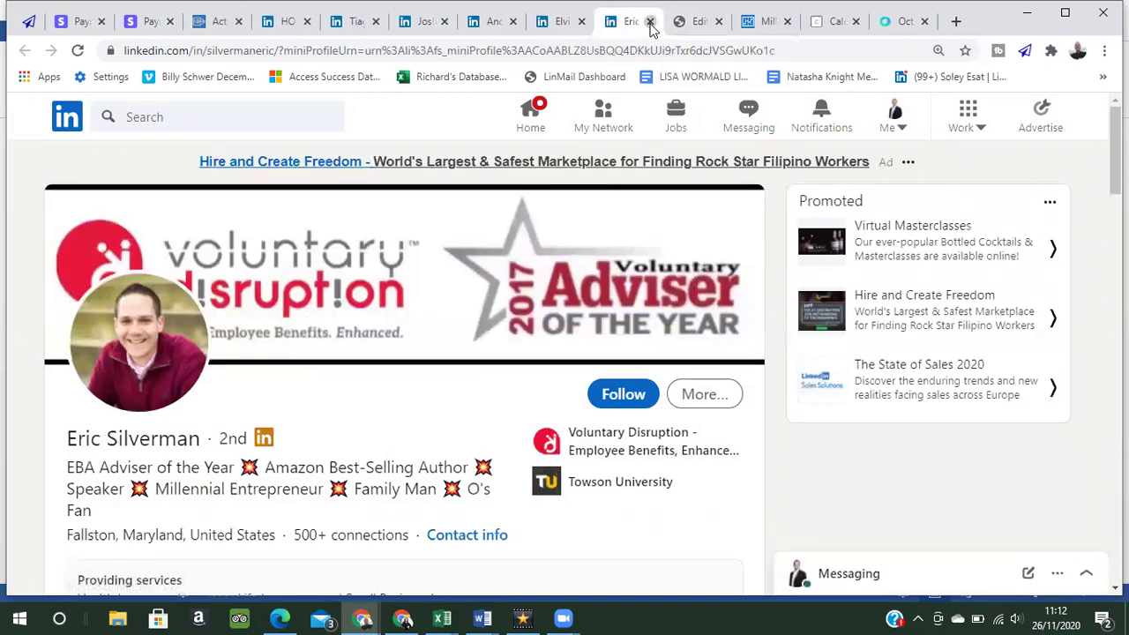
key("ctrl+w")
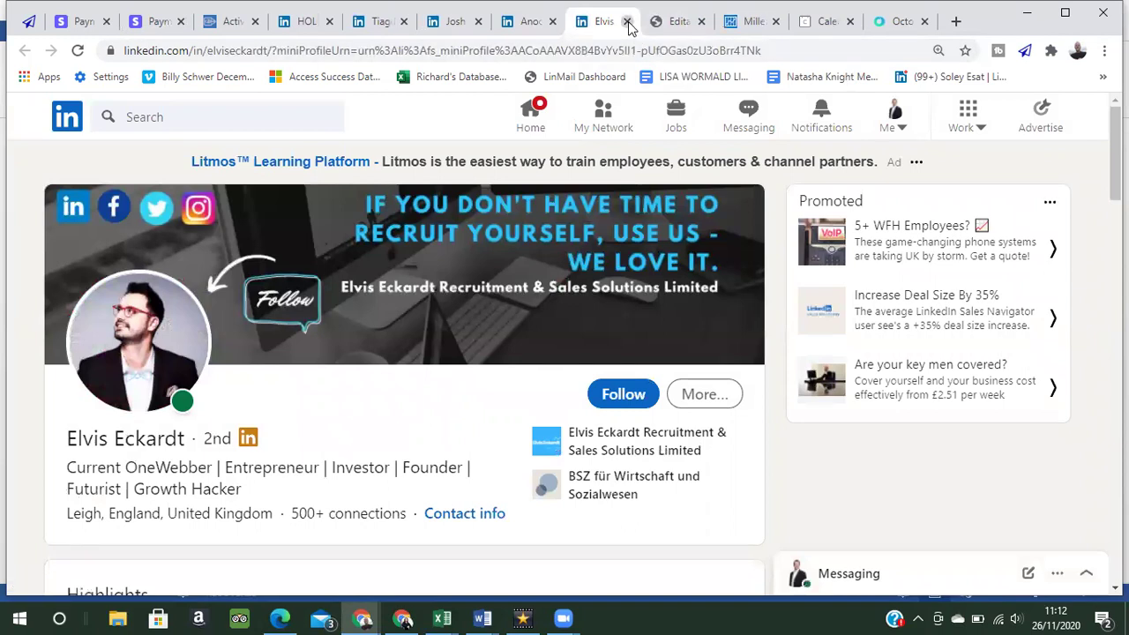
key("ctrl+w")
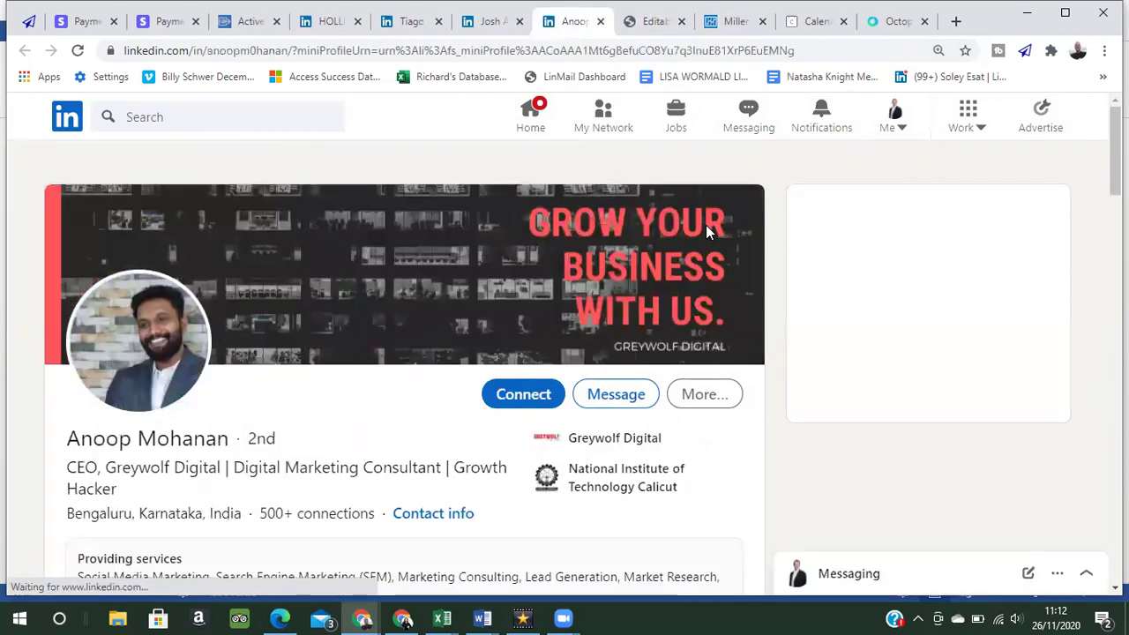
left_click(706, 225)
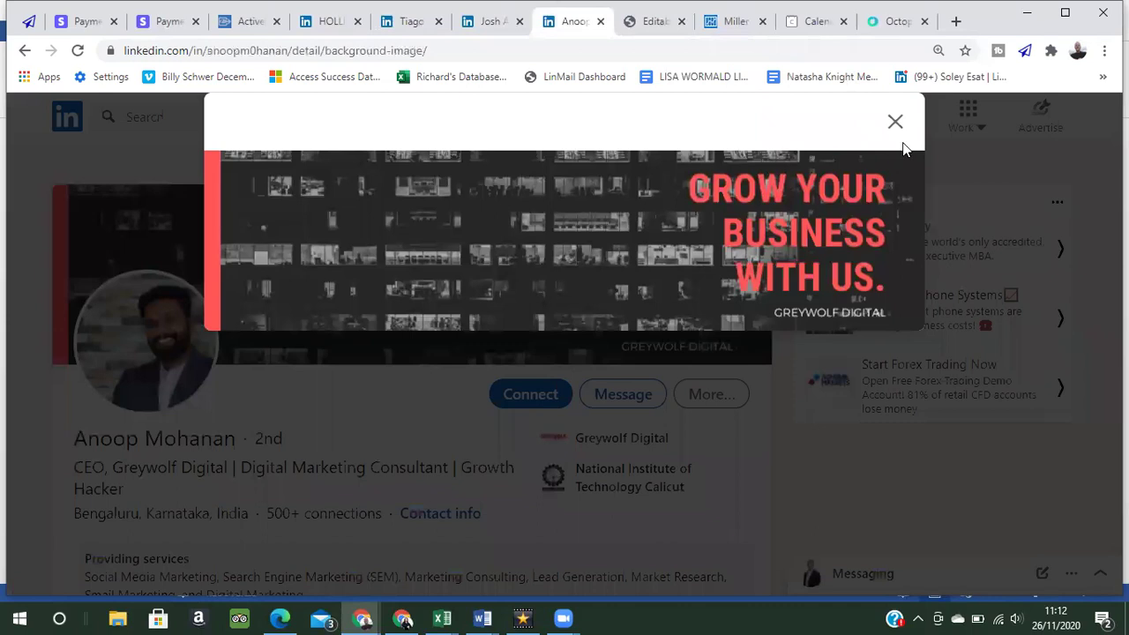
left_click(895, 122)
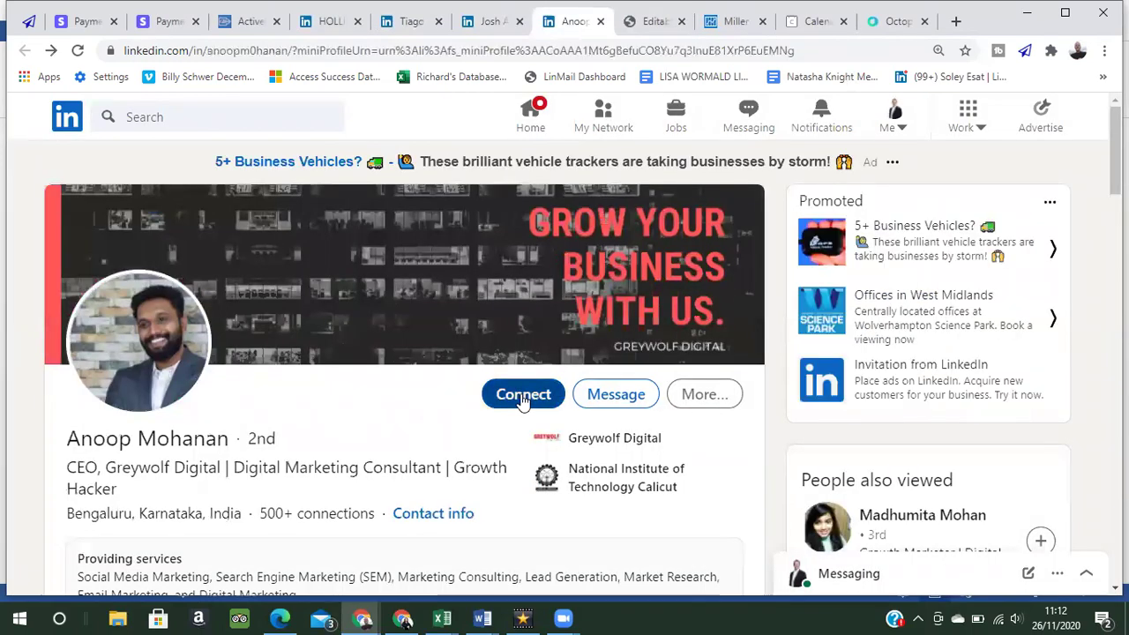
Send the Greywolf Digital CEO the pasted note greeting him by first name.
left_click(522, 397)
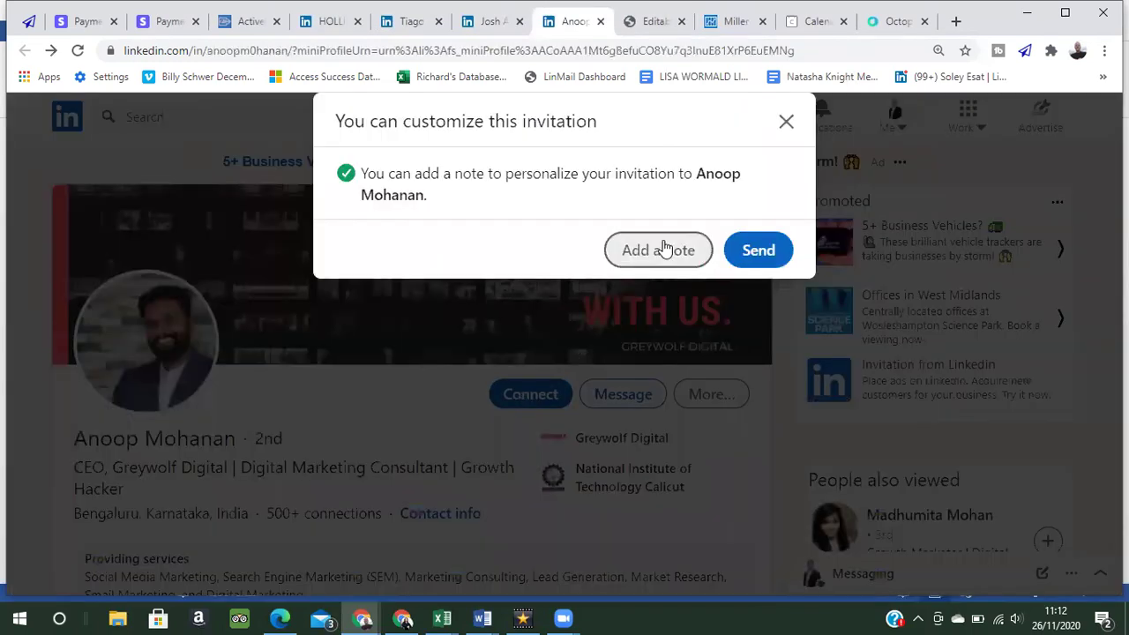
left_click(627, 249)
key("ctrl+v")
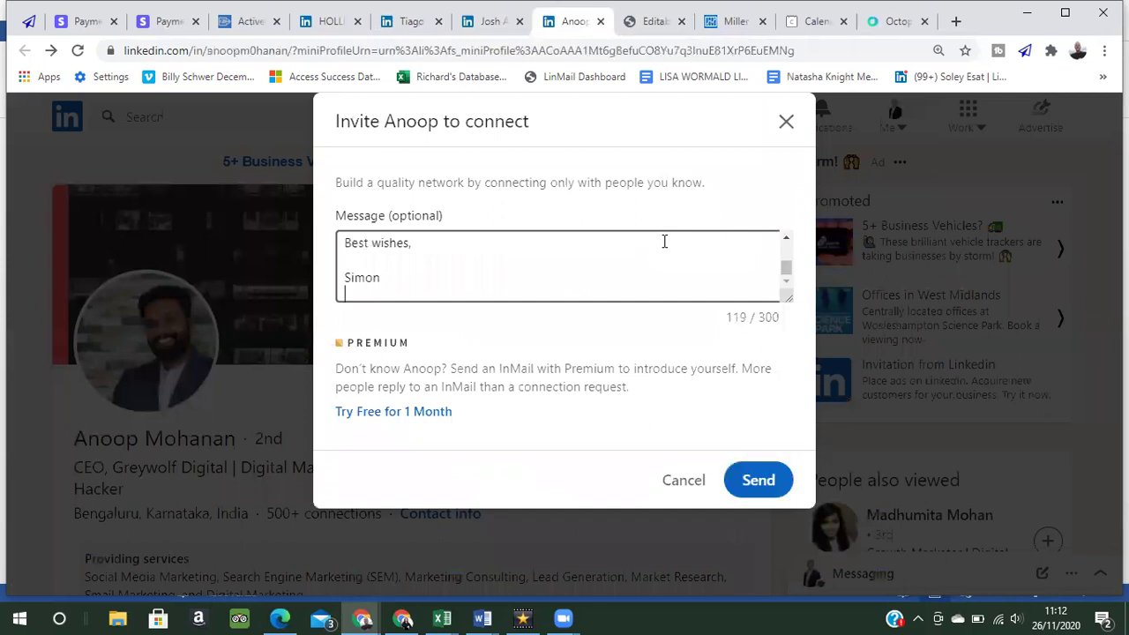
left_click(787, 245)
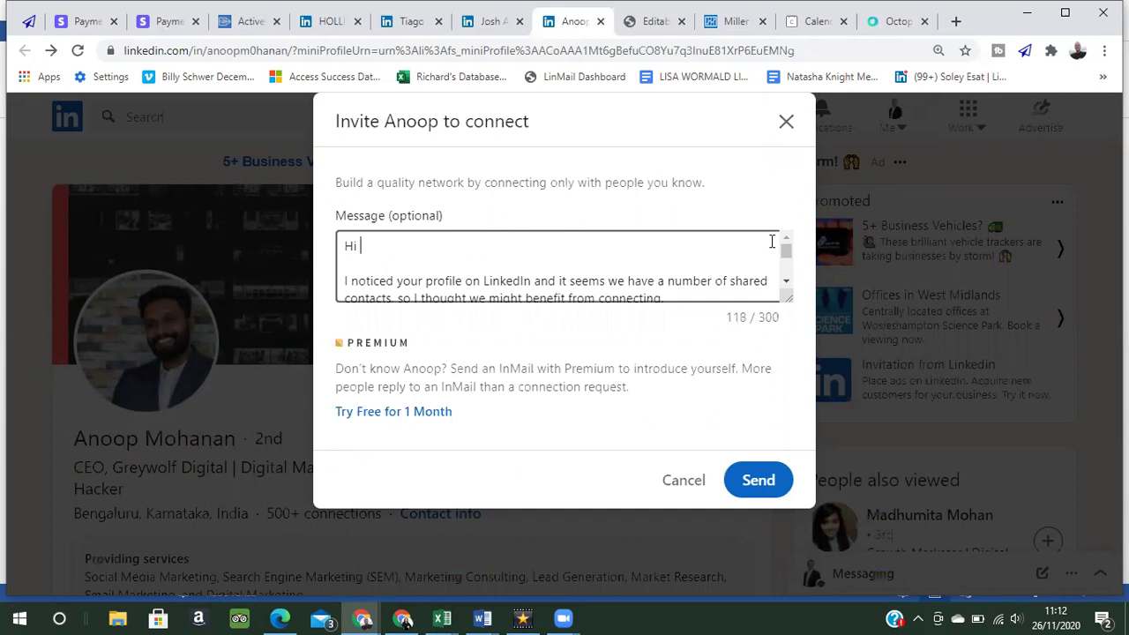
type("Anoop,")
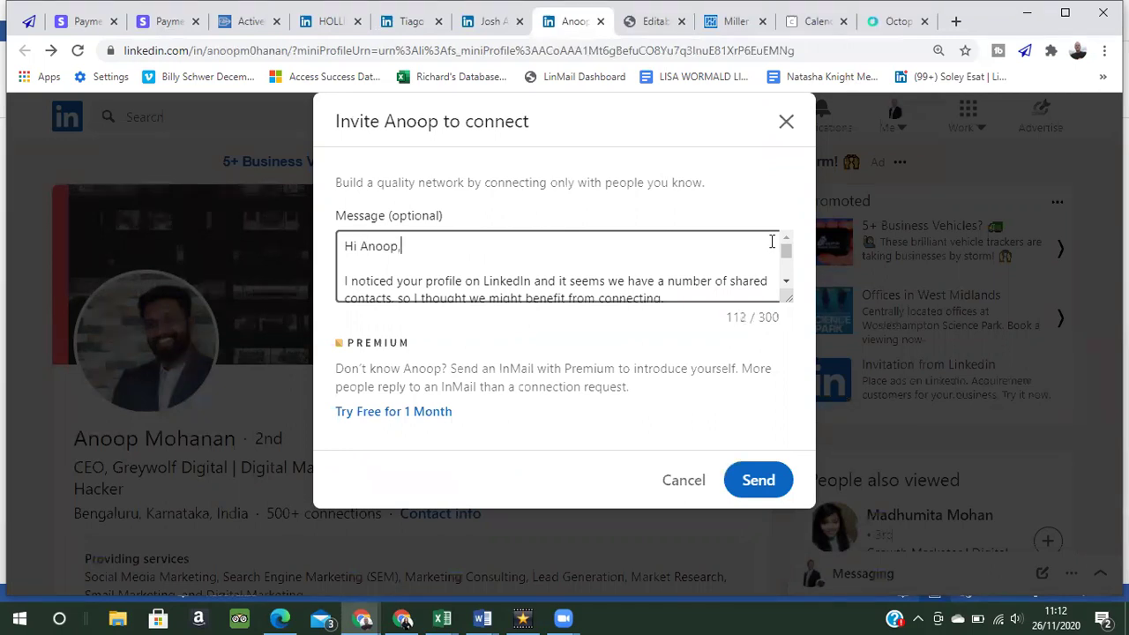
left_click(761, 481)
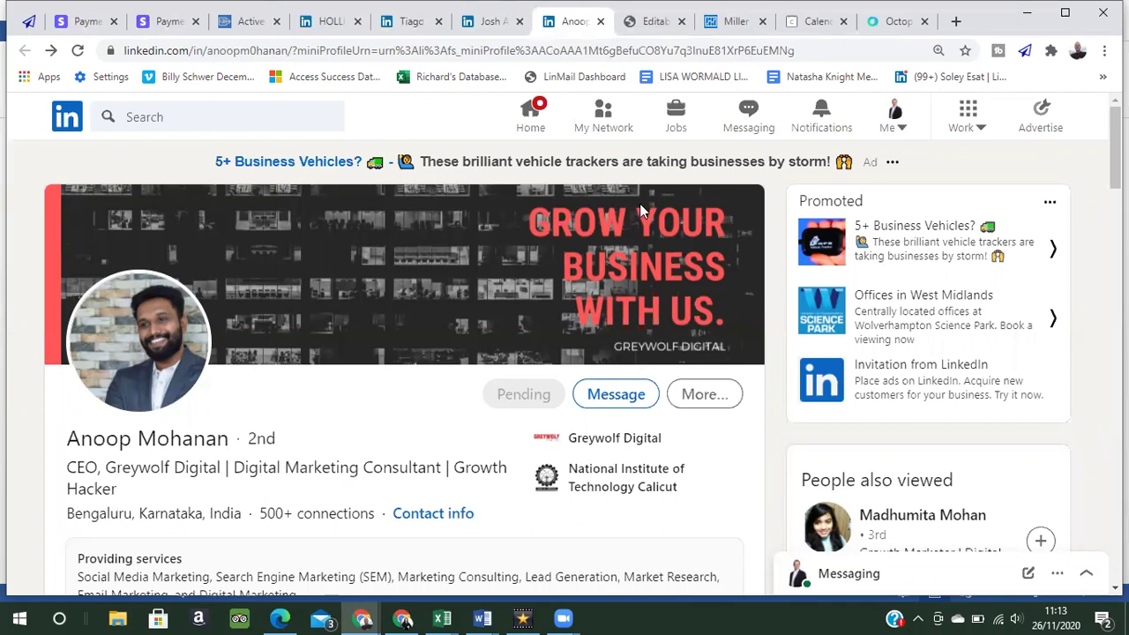
Send the IOOGO founder a first-name personalised invitation, closing the finished tabs before and after.
left_click(600, 23)
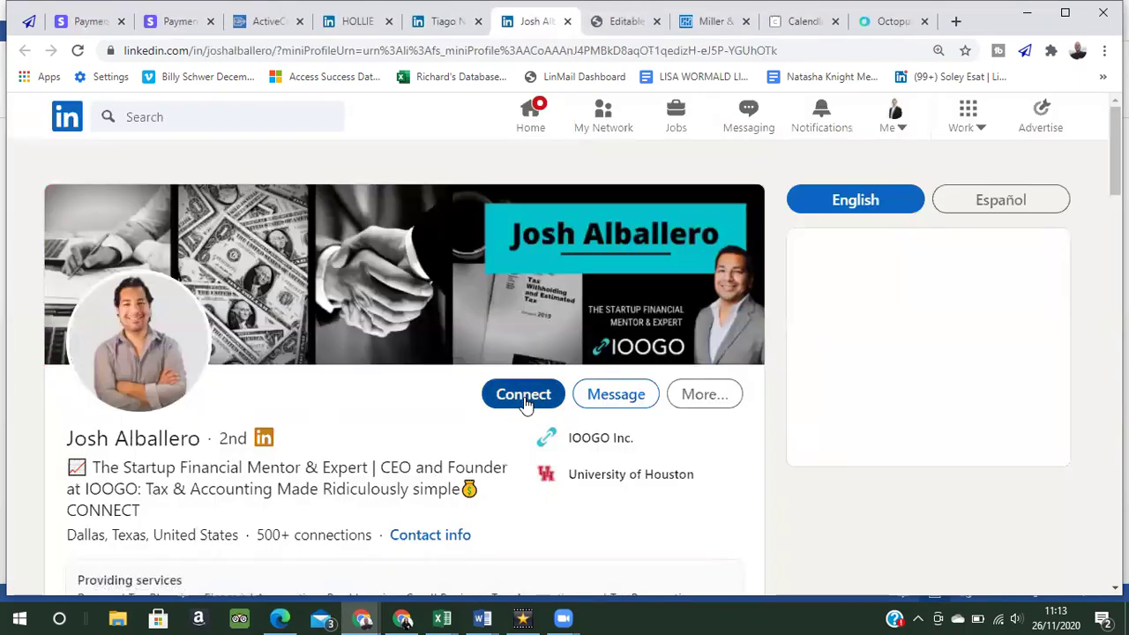
left_click(524, 397)
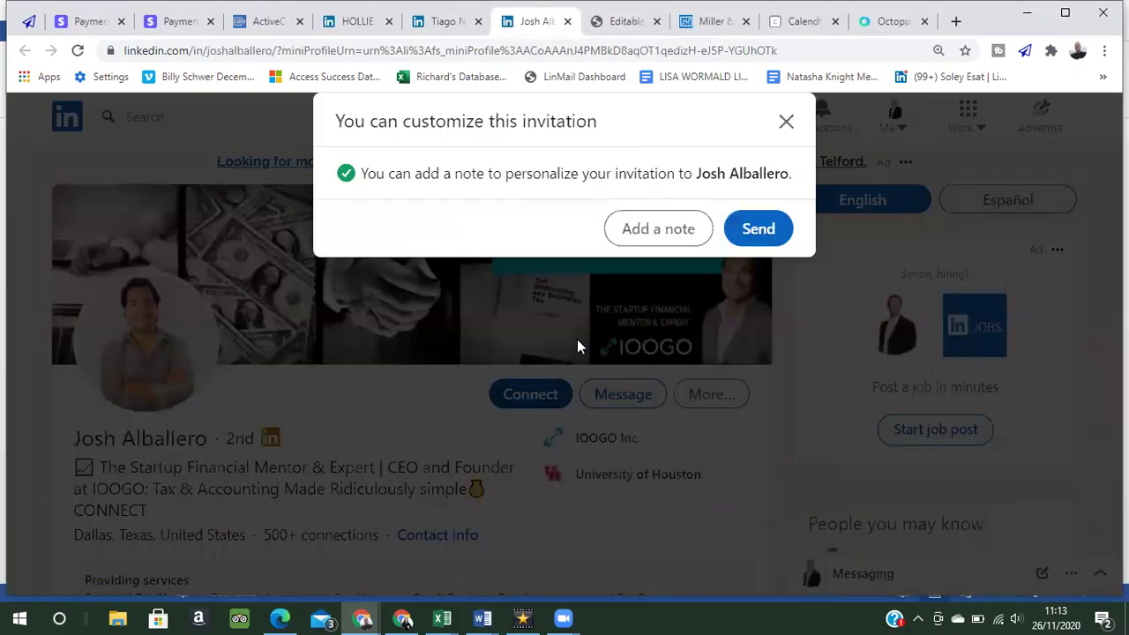
left_click(674, 230)
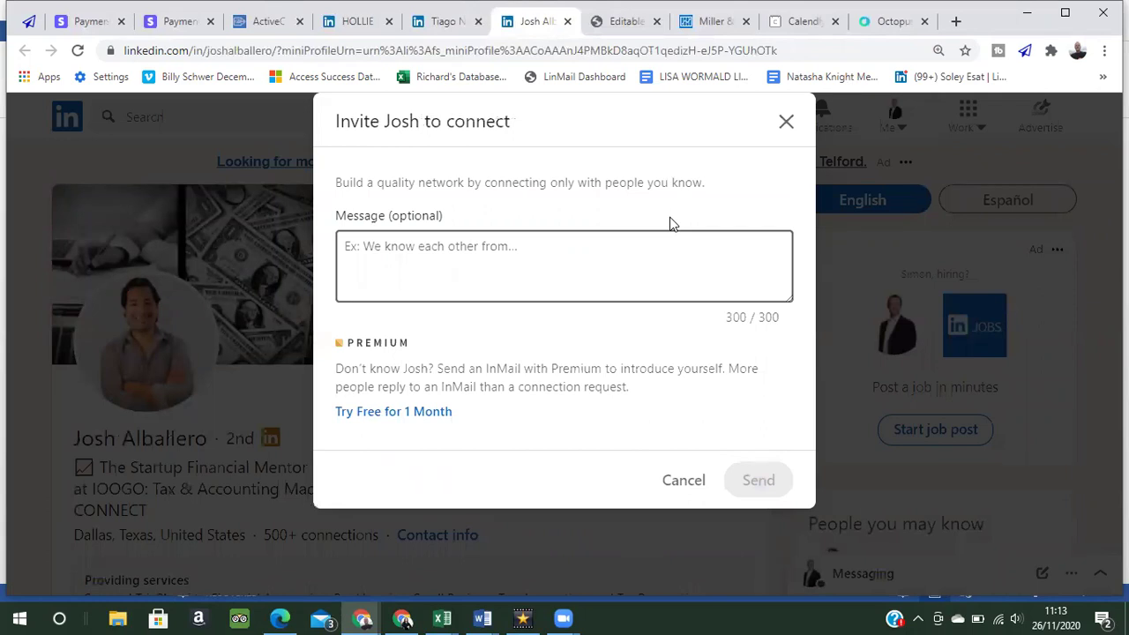
key("ctrl+v")
left_click(787, 239)
left_click(787, 238)
type("Josh,")
left_click(765, 490)
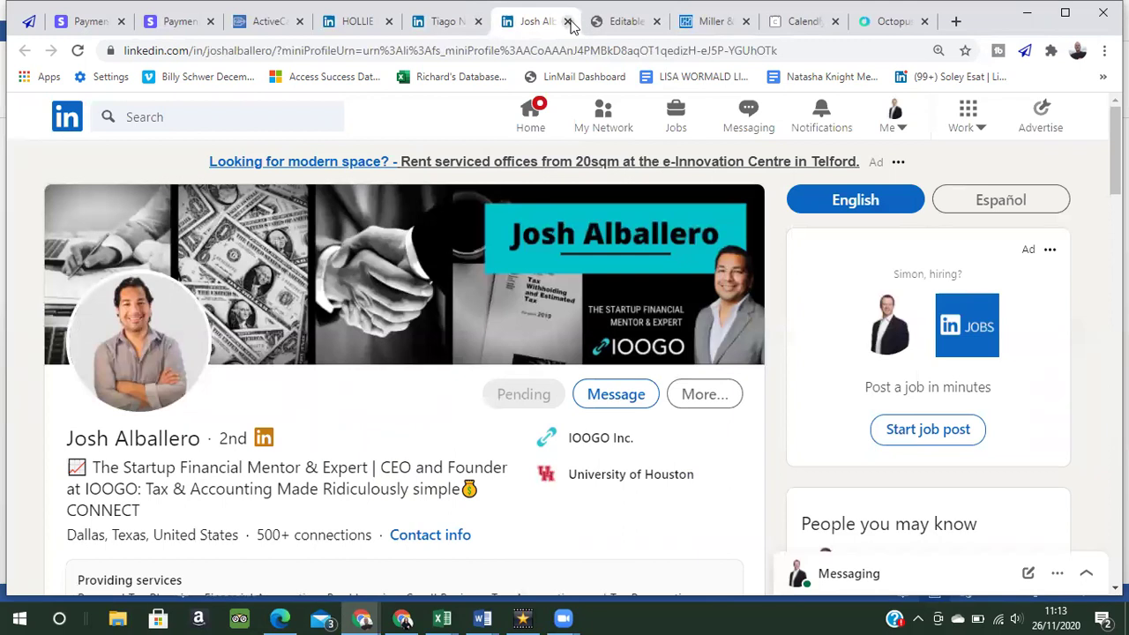
left_click(568, 22)
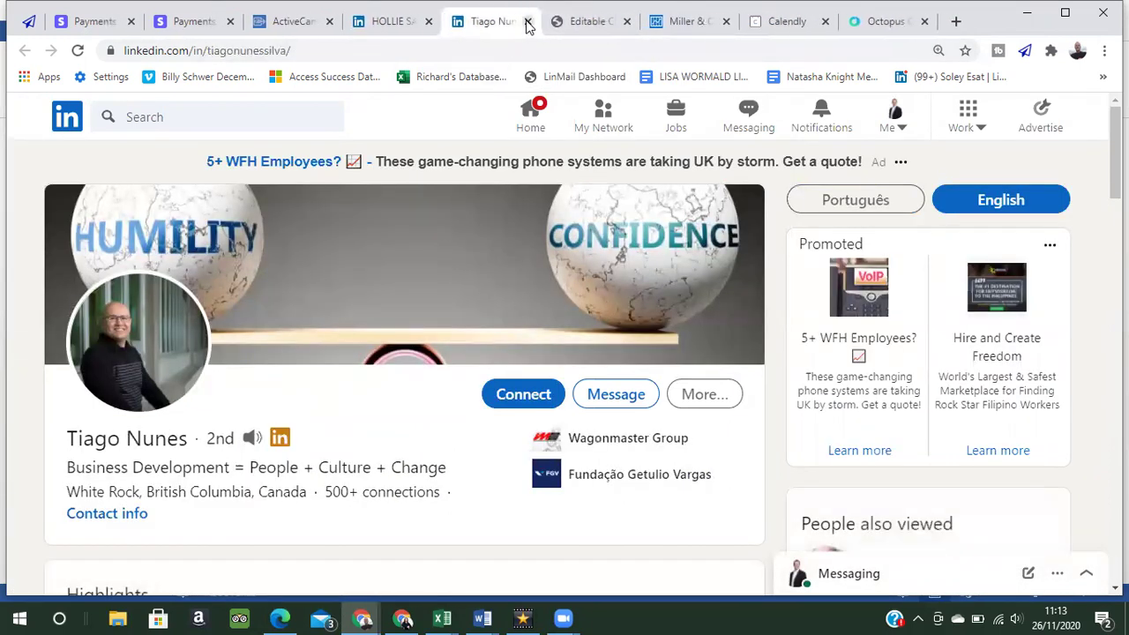
Close the last prospect tab and the Reactions list, then go to My Network.
left_click(527, 22)
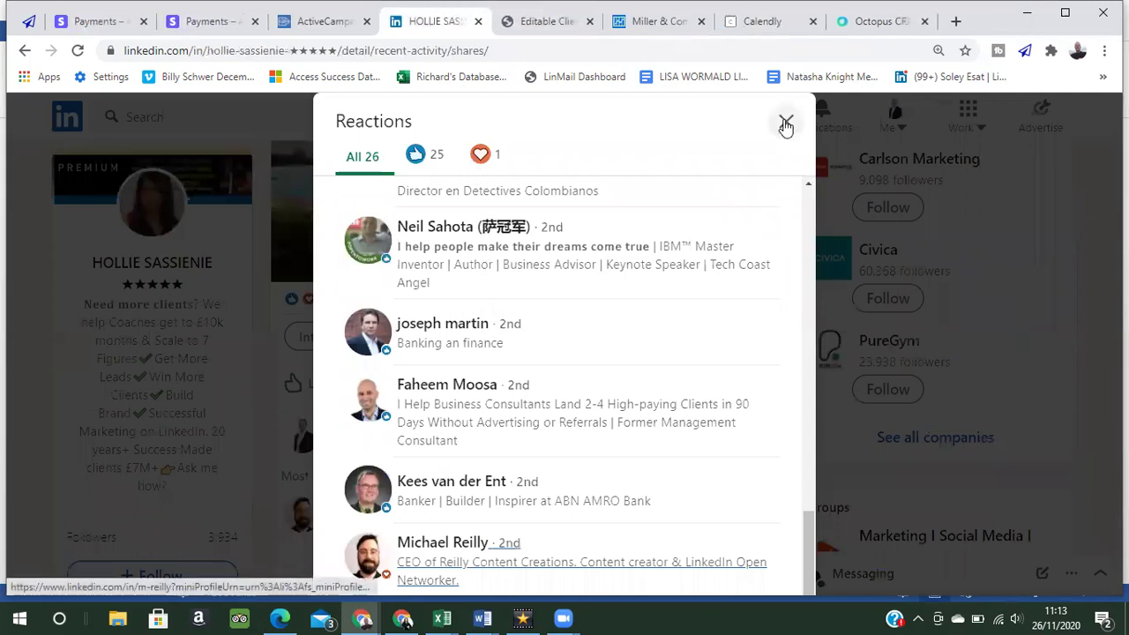
left_click(786, 127)
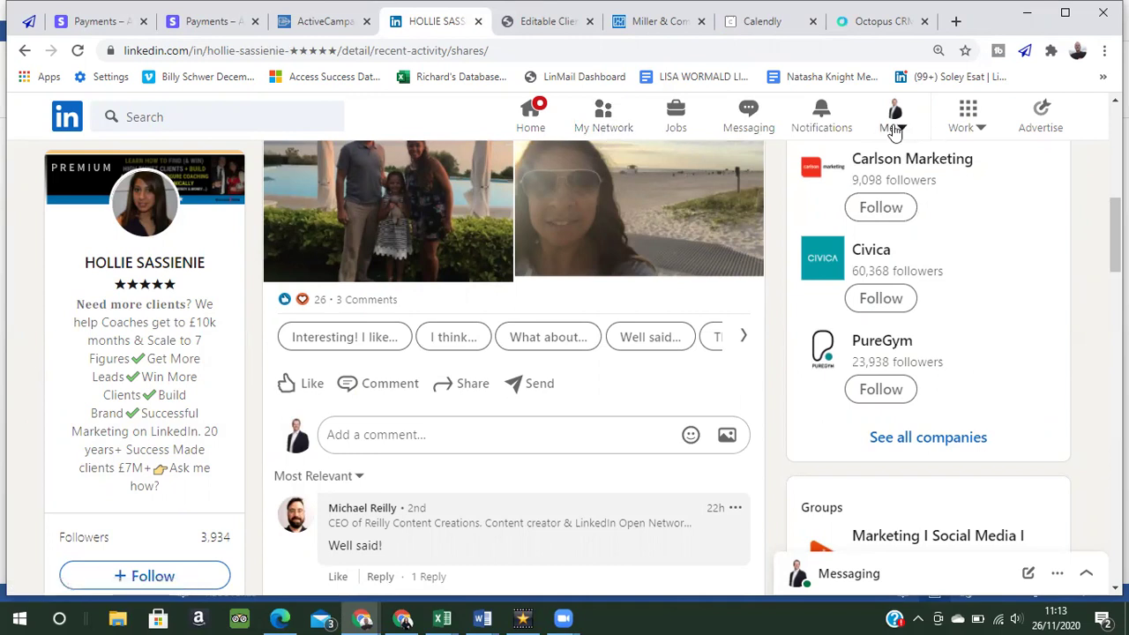
left_click(604, 121)
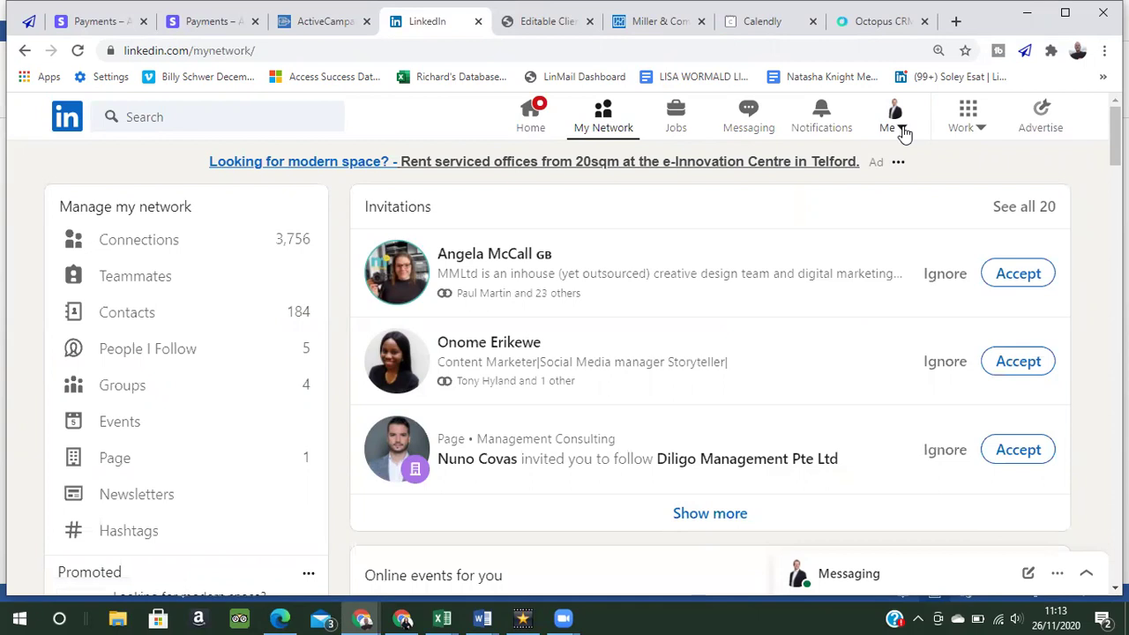
Set Profile viewing options to show your name and headline instead of Private mode.
left_click(901, 130)
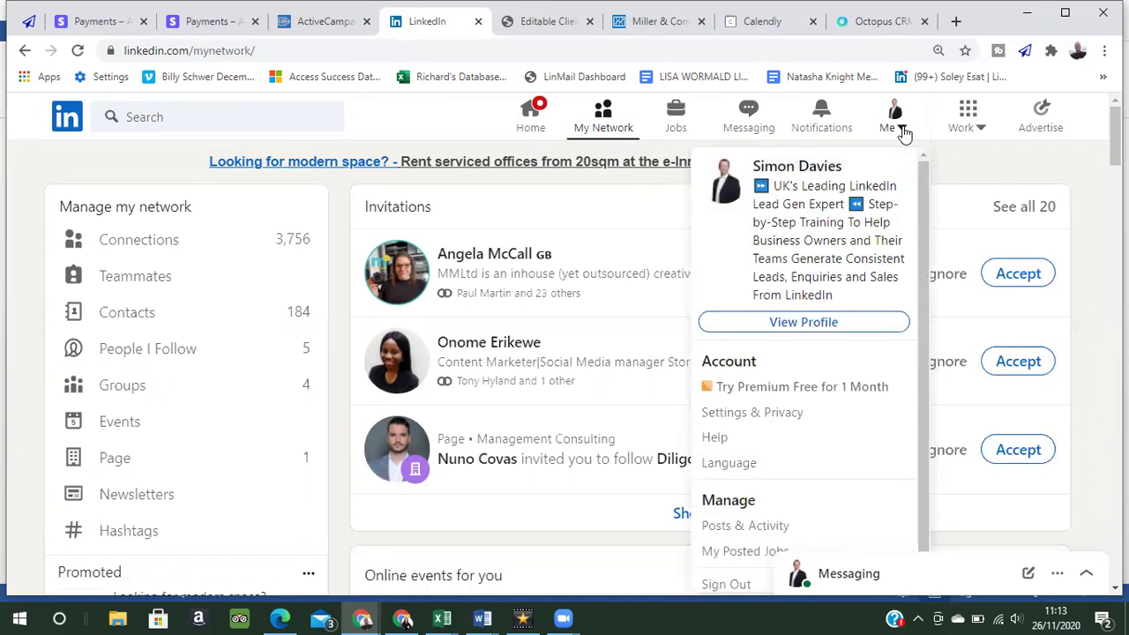
left_click(728, 414)
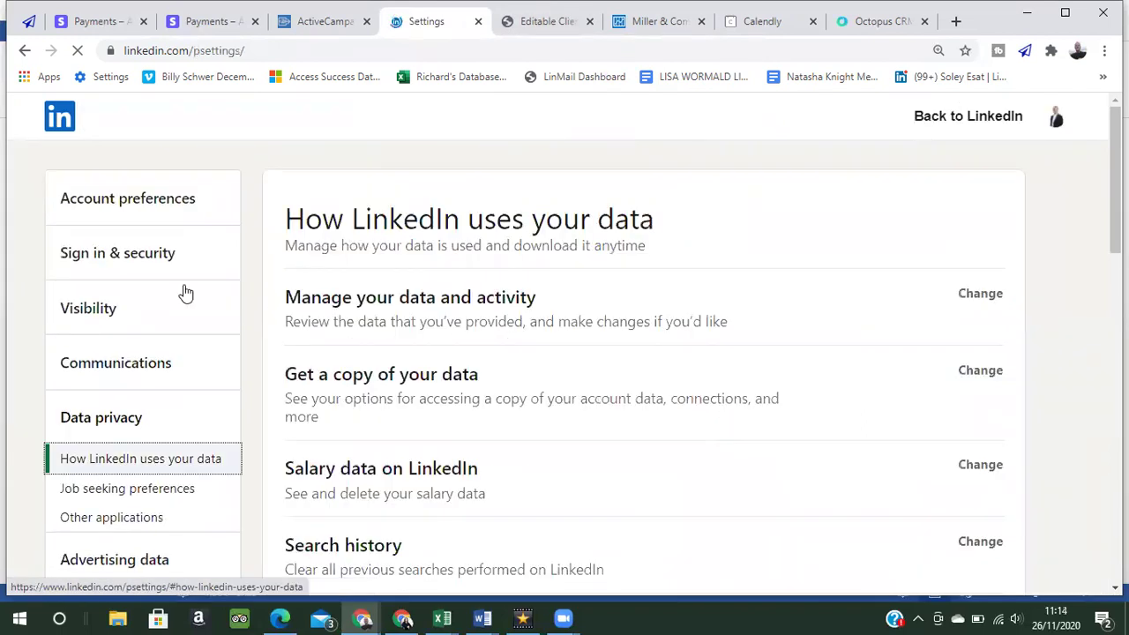
left_click(91, 316)
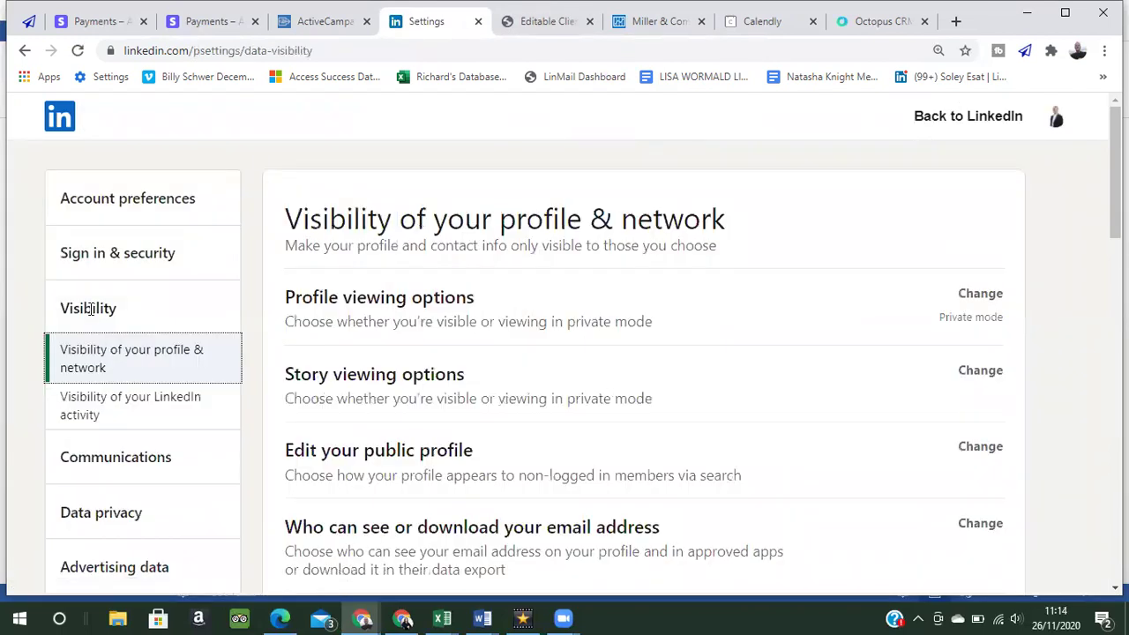
left_click(408, 302)
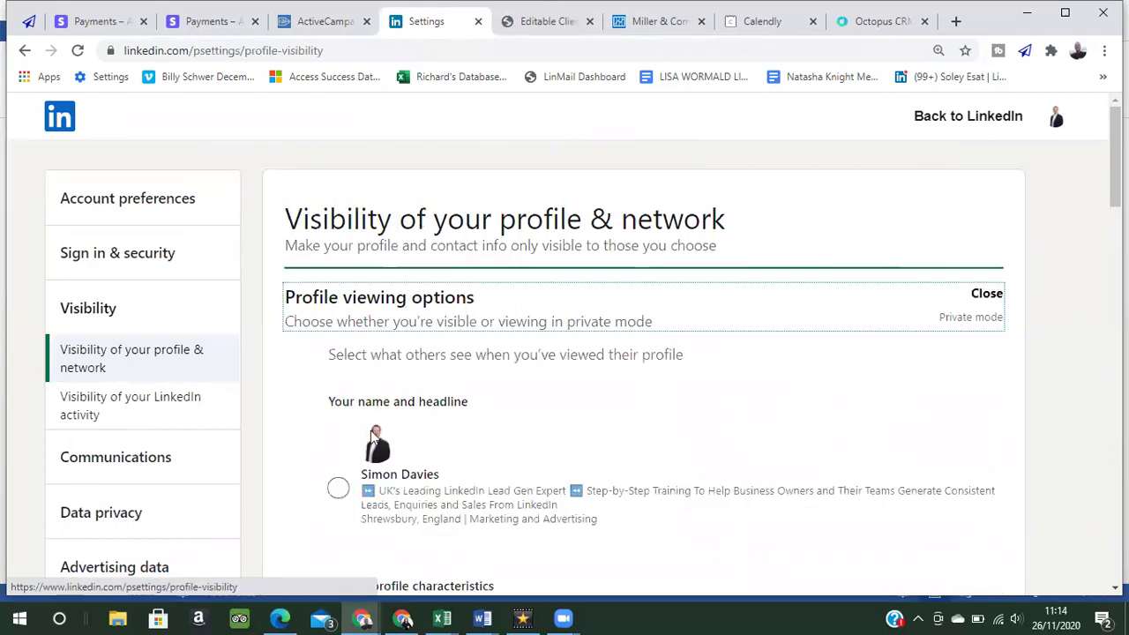
left_click(339, 489)
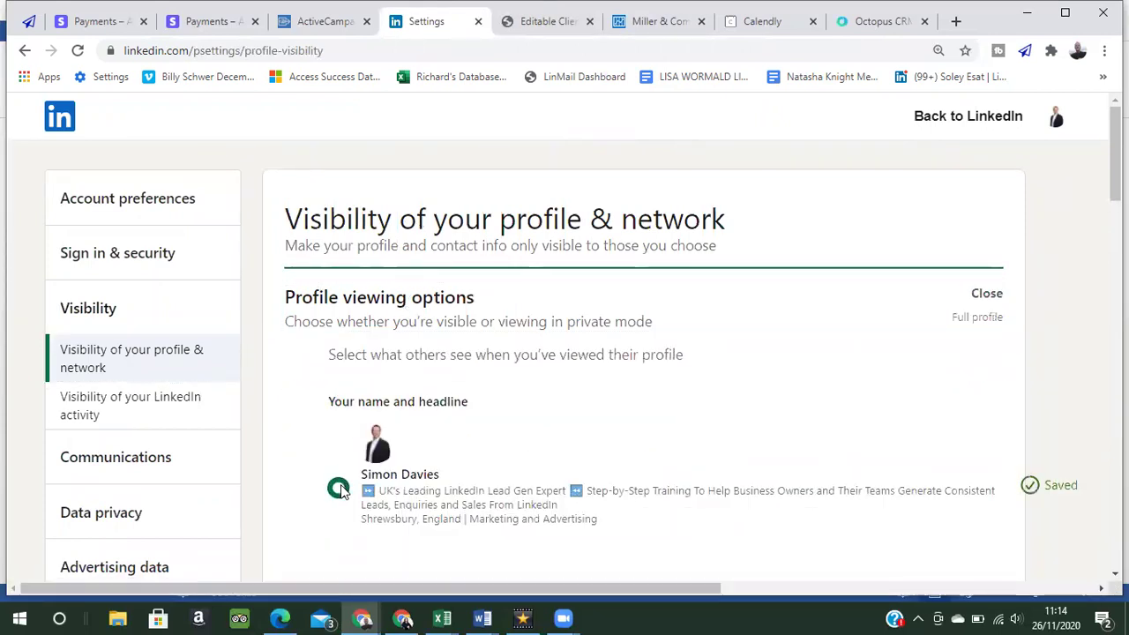
left_click(963, 120)
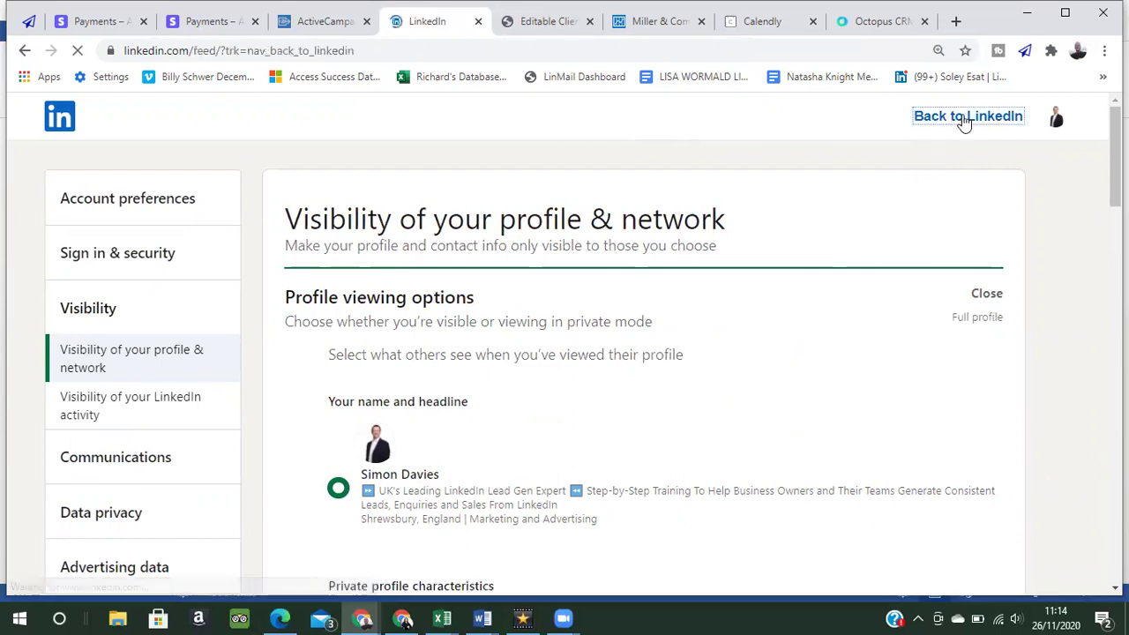